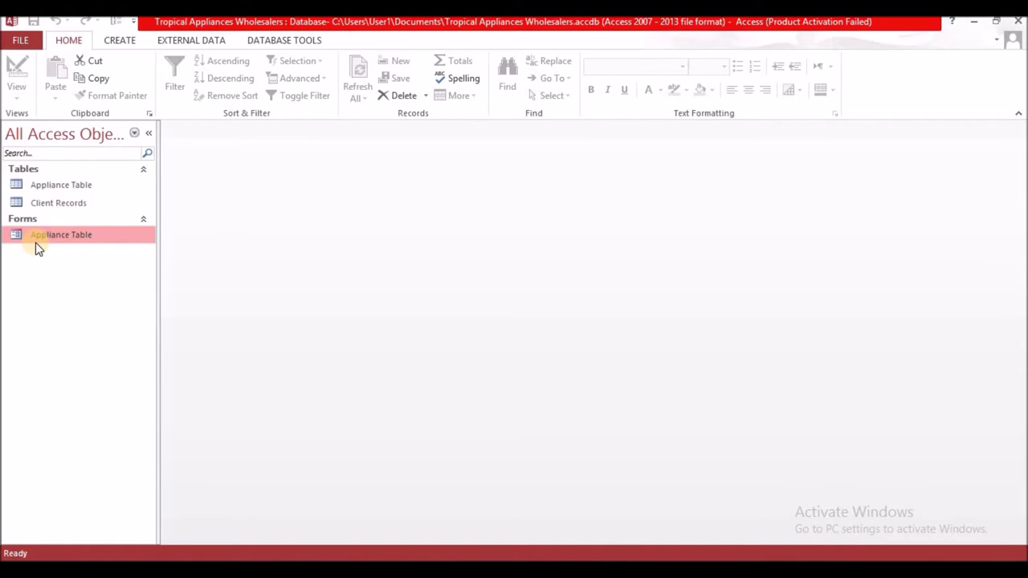
# Open the Appliance Table and create a new query in design view with the Appliance Table as its source
pyautogui.click(120, 41)
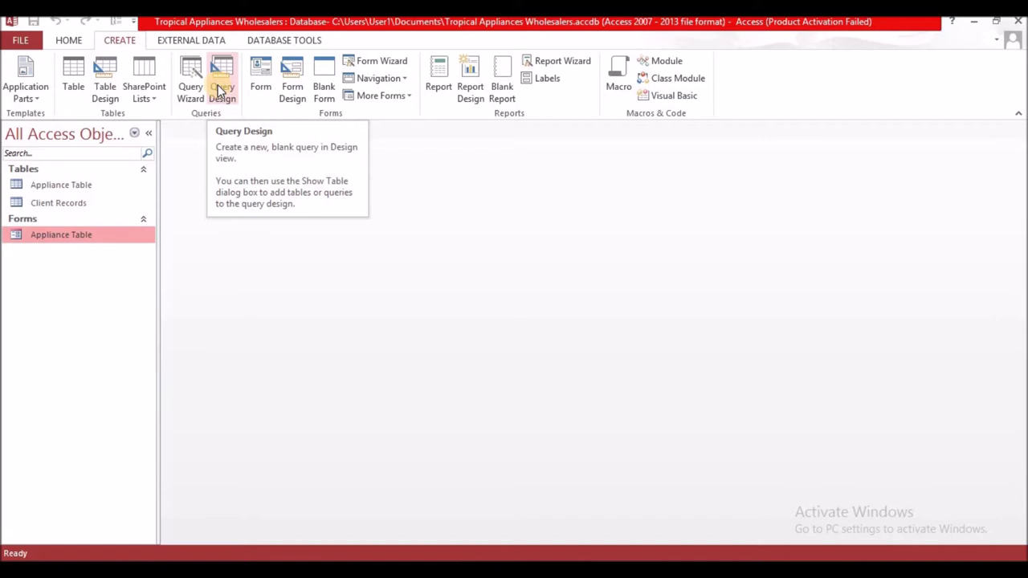
pyautogui.doubleClick(56, 187)
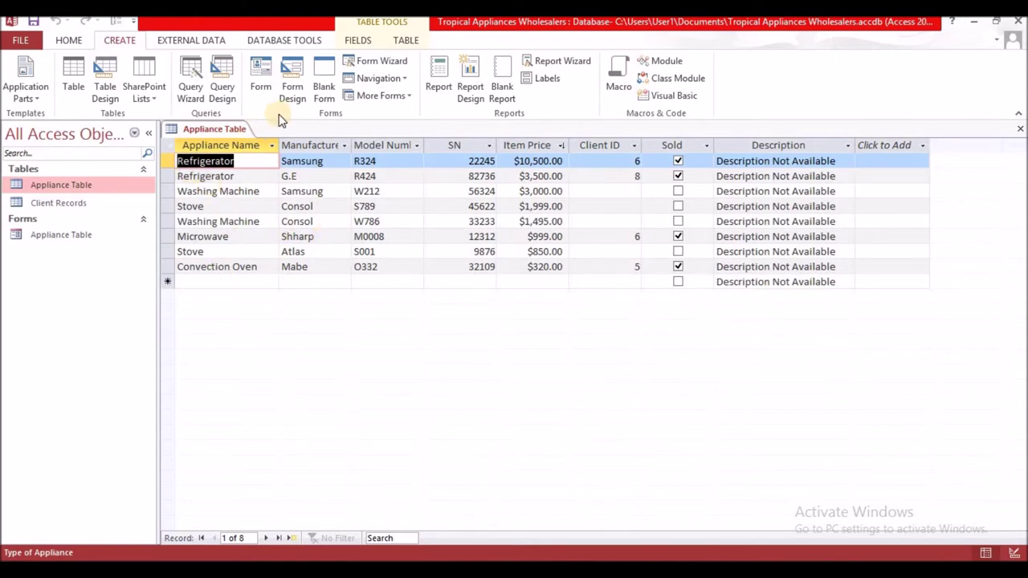
pyautogui.click(221, 91)
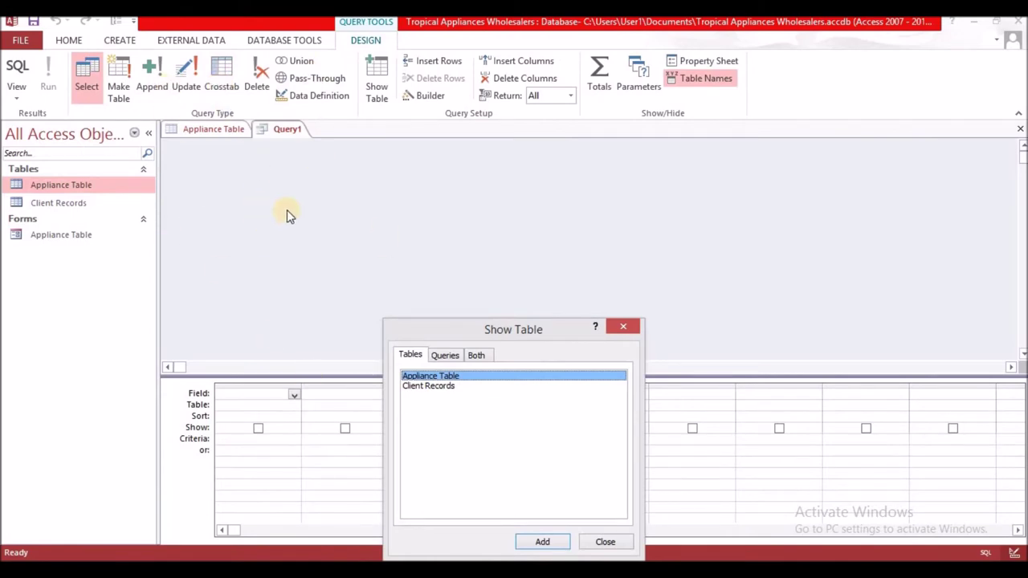
pyautogui.moveTo(490, 331); pyautogui.dragTo(477, 183)
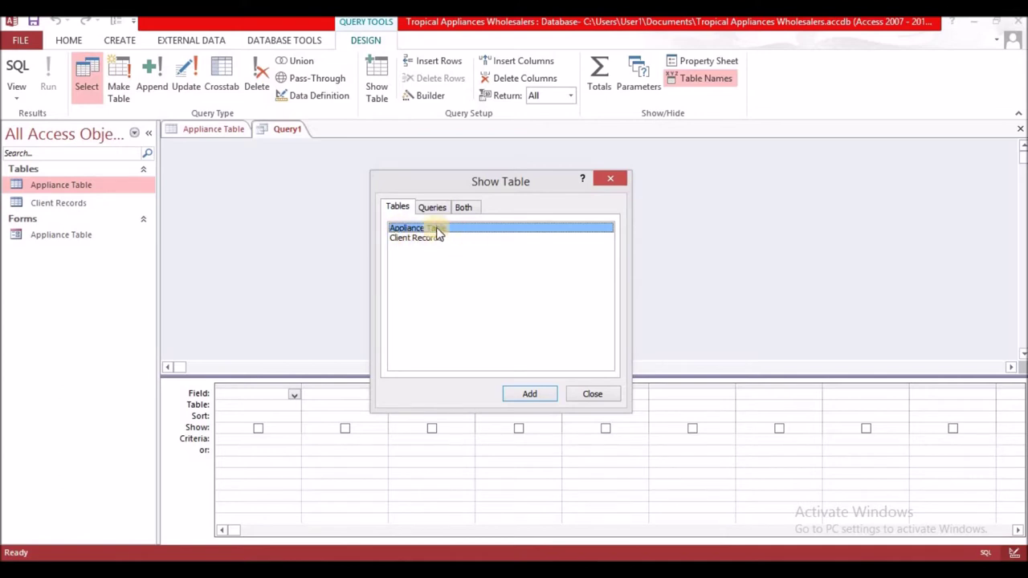
pyautogui.click(524, 397)
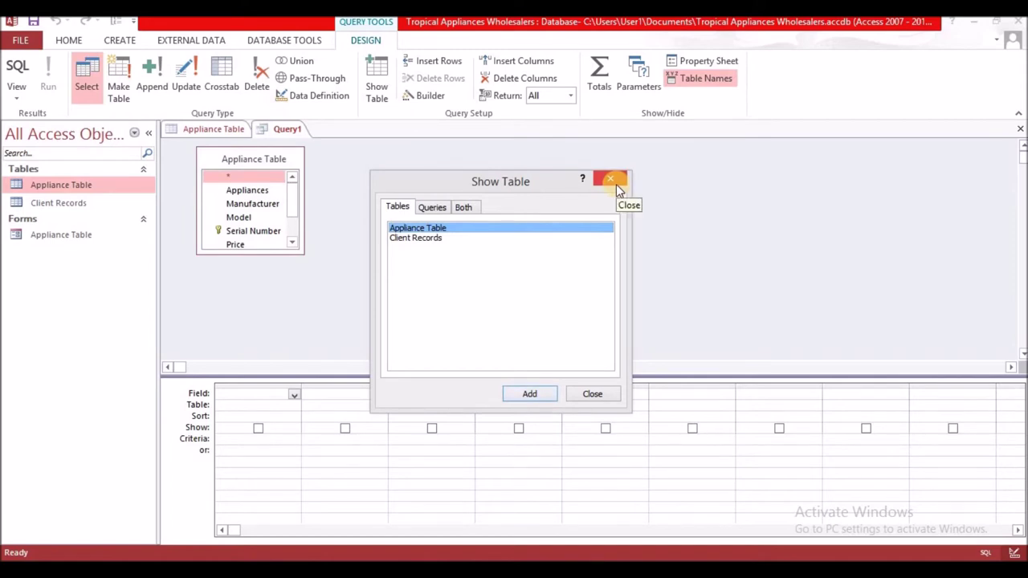
pyautogui.click(601, 393)
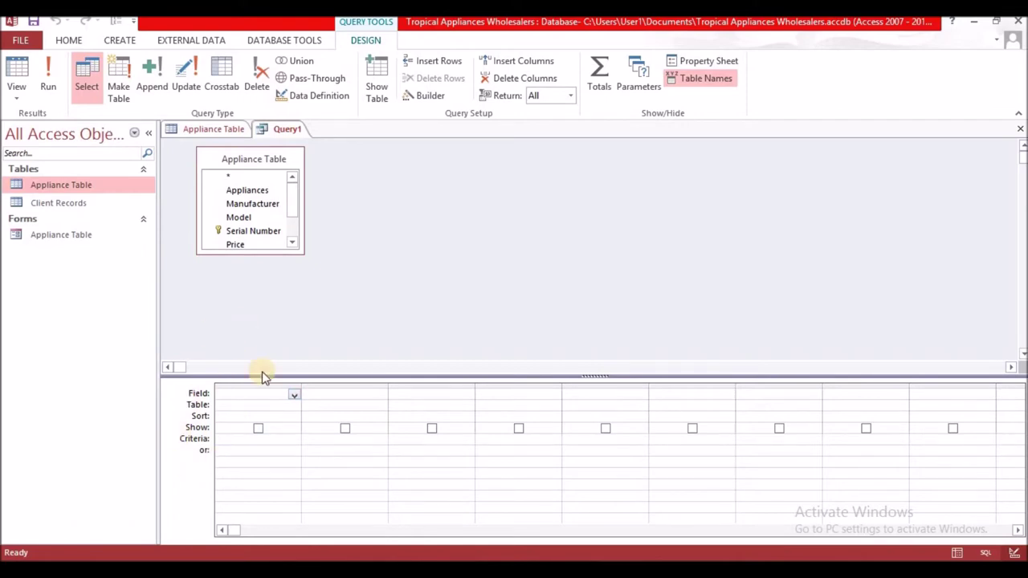
# Make the query an update query and add the Manufacturer field to the design grid
pyautogui.click(190, 87)
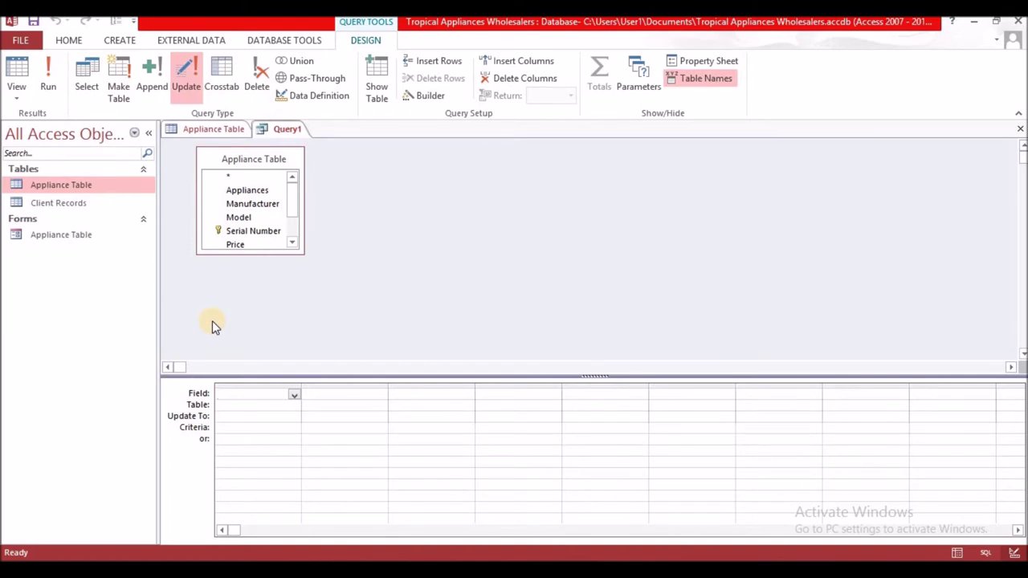
pyautogui.click(295, 397)
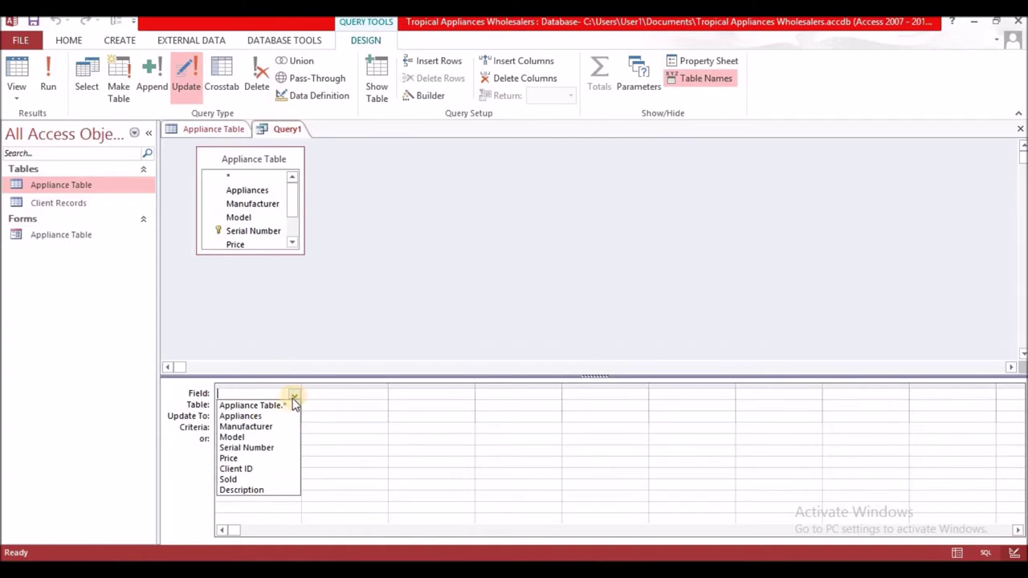
pyautogui.click(262, 426)
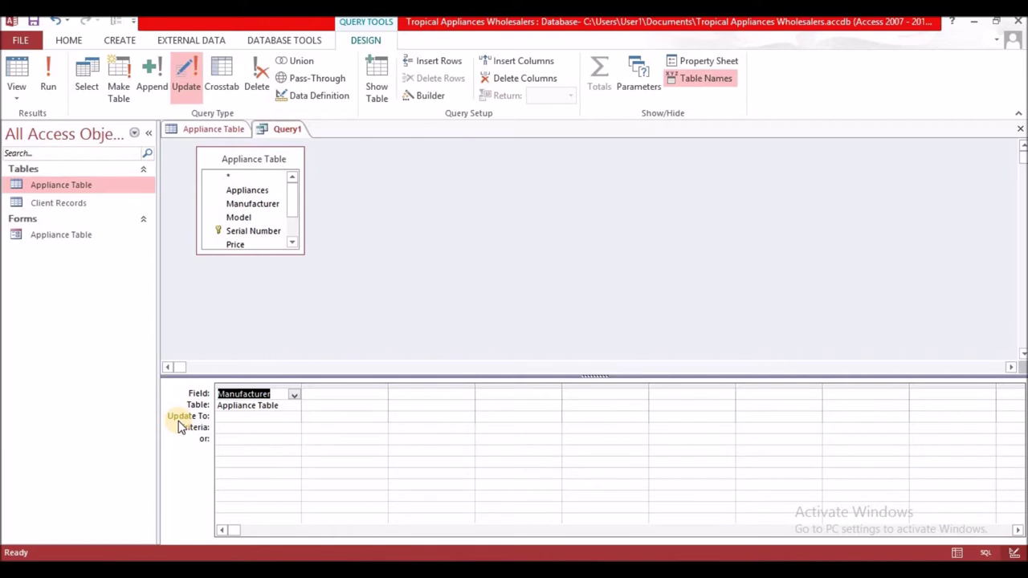
# Try to enter G.E. as the update value for the Manufacturer field
pyautogui.click(239, 422)
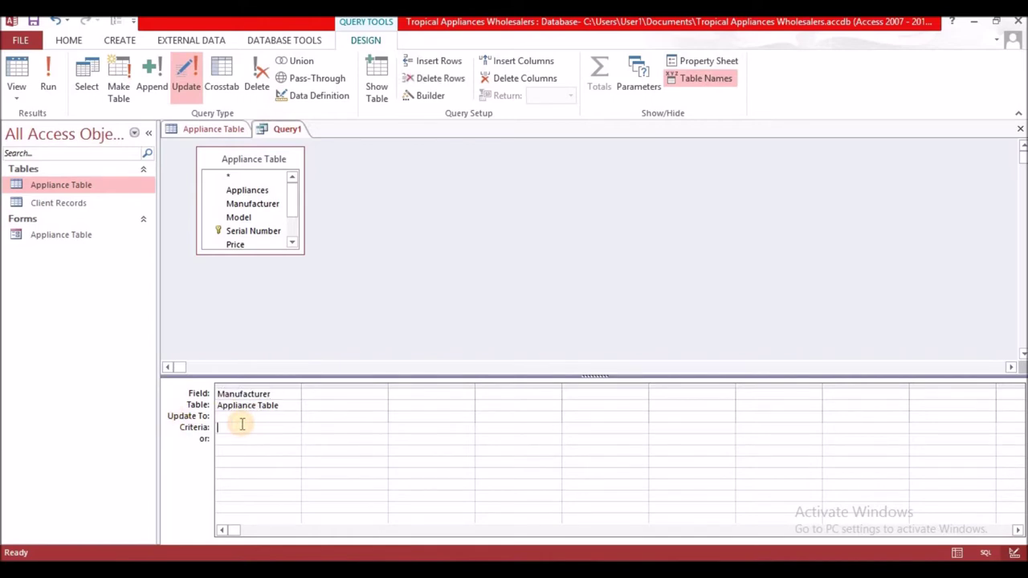
pyautogui.click(238, 416)
pyautogui.write('G.E')
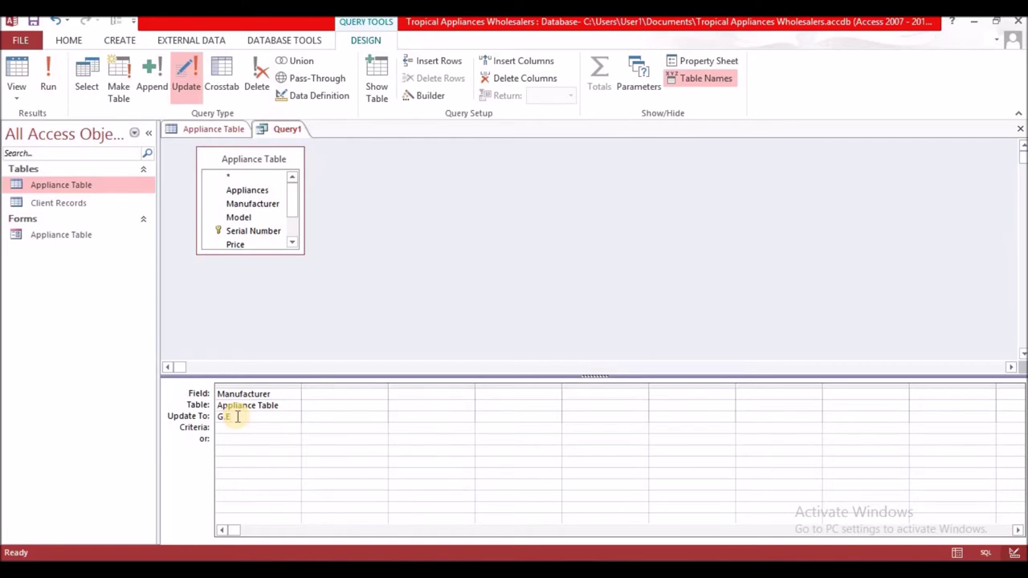
pyautogui.write('.')
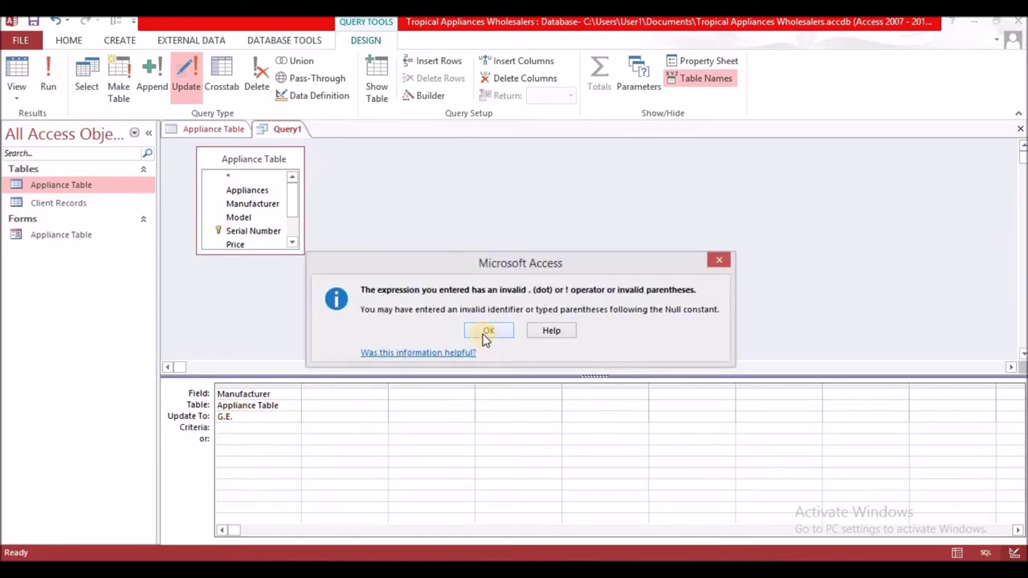
pyautogui.press('Return')
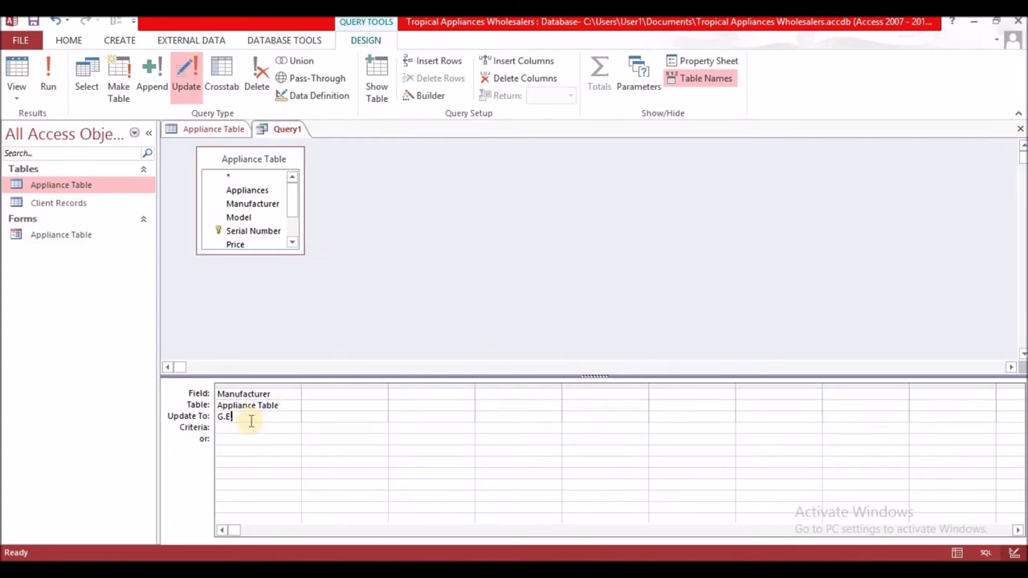
pyautogui.click(249, 428)
# Set the Manufacturer field's update value to GE and its criteria to Consol
pyautogui.click(241, 416)
pyautogui.press('BackSpace')
pyautogui.press('BackSpace')
pyautogui.press('BackSpace')
pyautogui.write('G')
pyautogui.write('E')
pyautogui.click(228, 428)
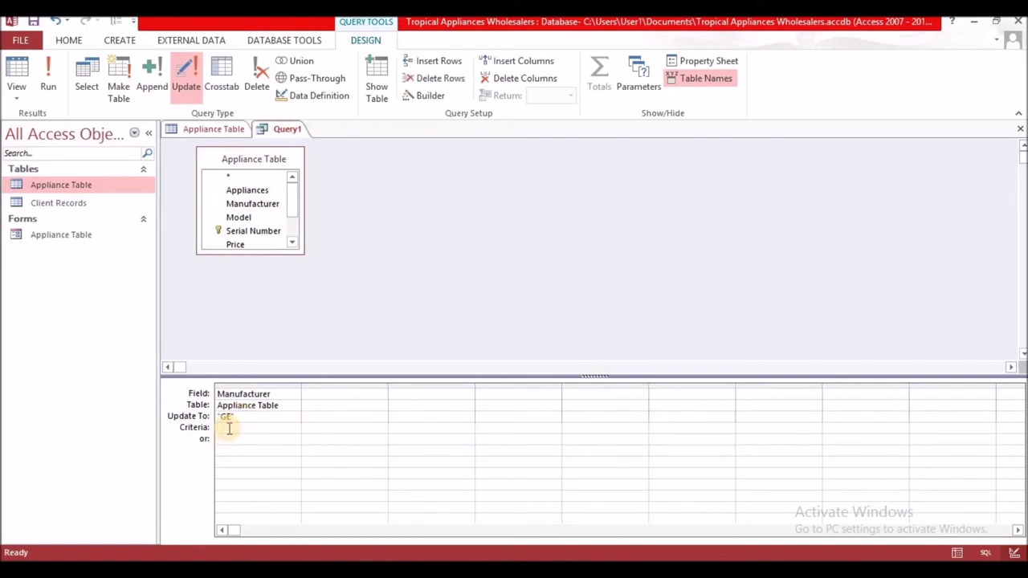
pyautogui.write('Consol')
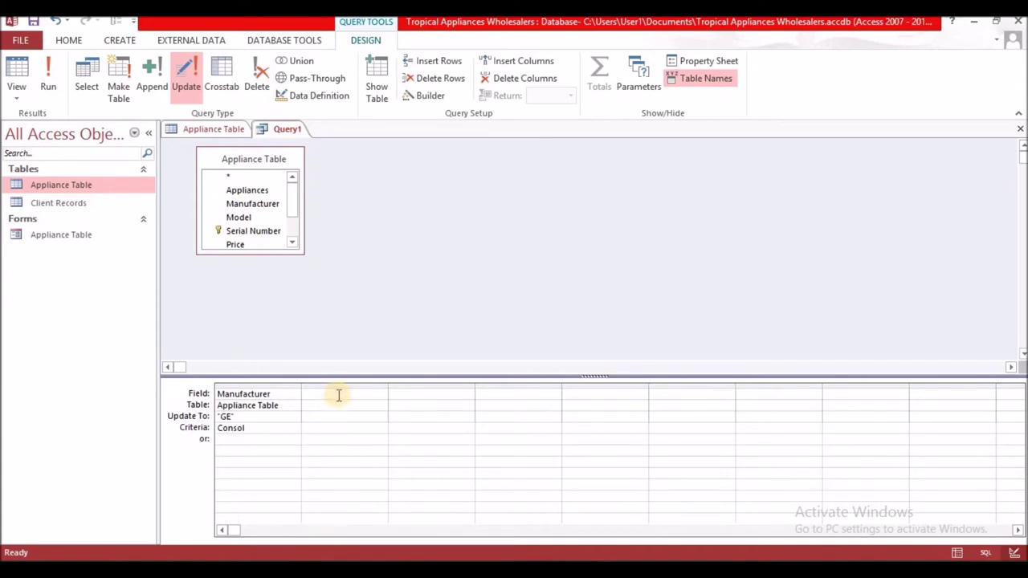
pyautogui.click(331, 432)
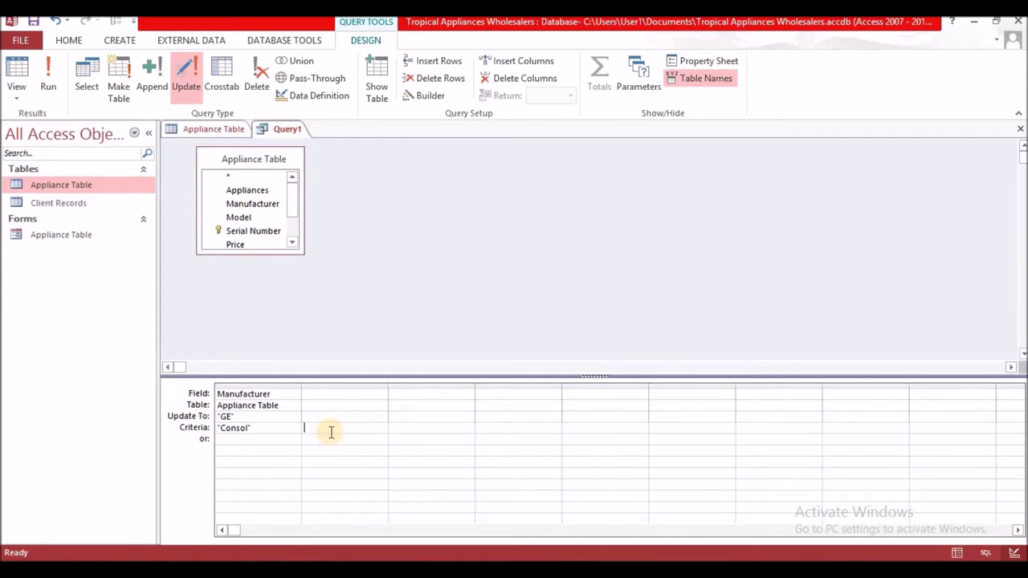
# Run the update query on the Appliance Table, accept the record update, and check the table's Manufacturer column
pyautogui.click(211, 131)
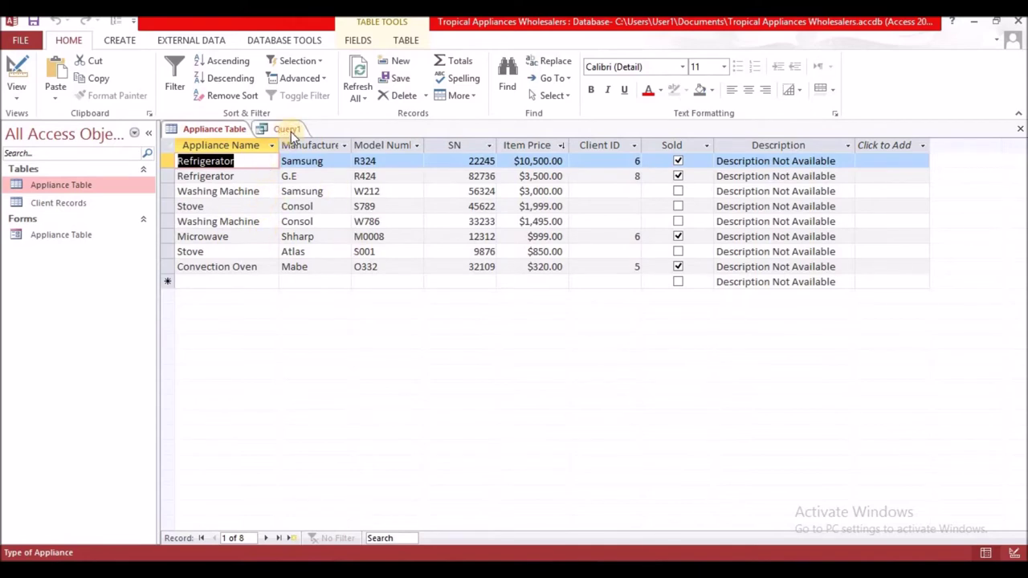
pyautogui.click(289, 130)
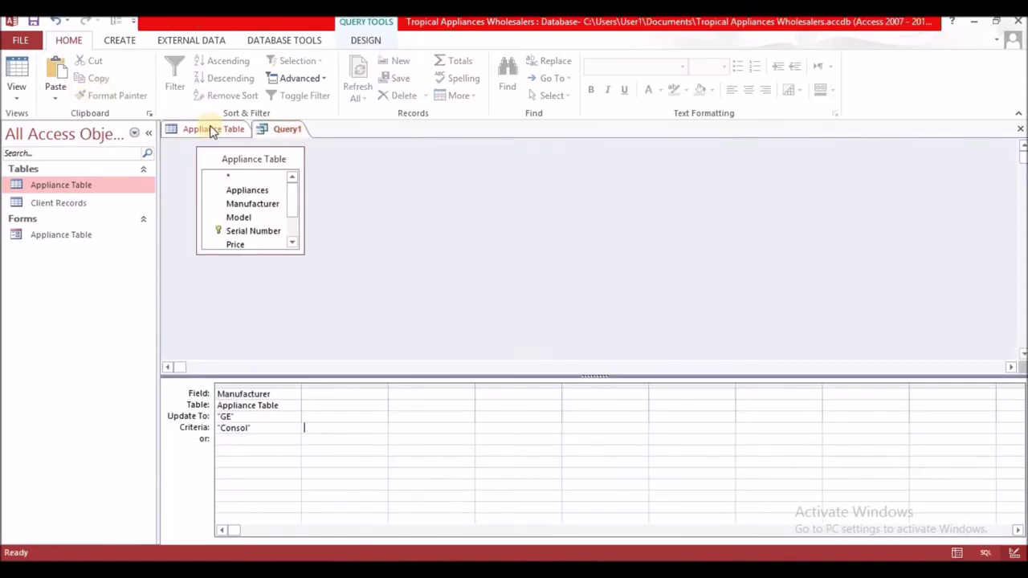
pyautogui.click(366, 40)
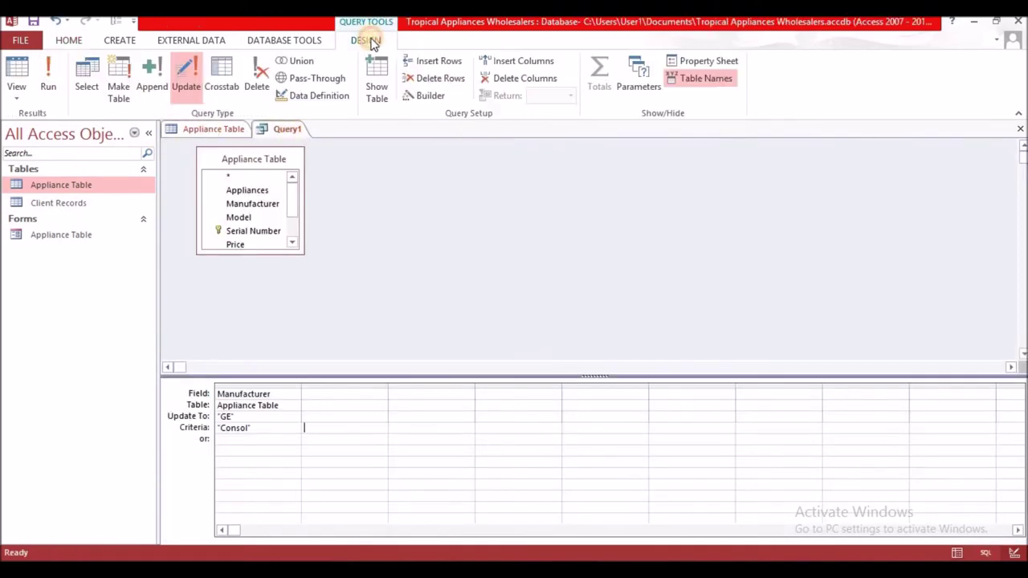
pyautogui.click(50, 78)
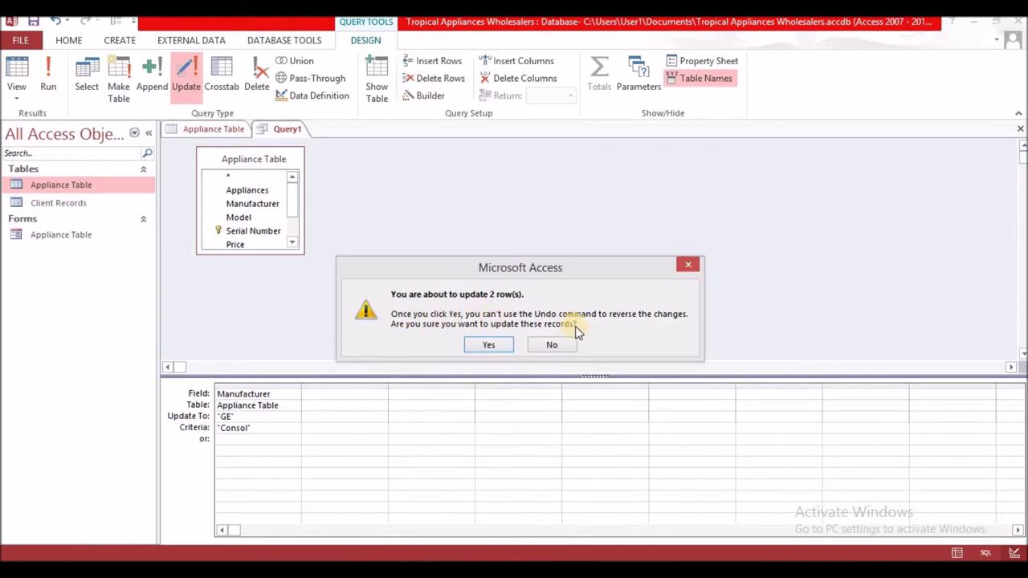
pyautogui.click(486, 345)
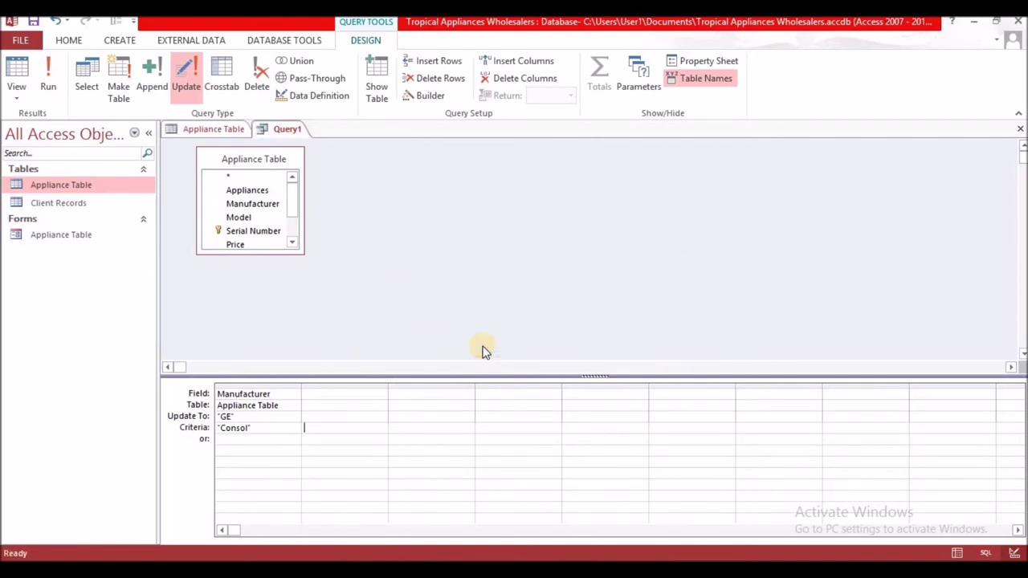
pyautogui.click(209, 131)
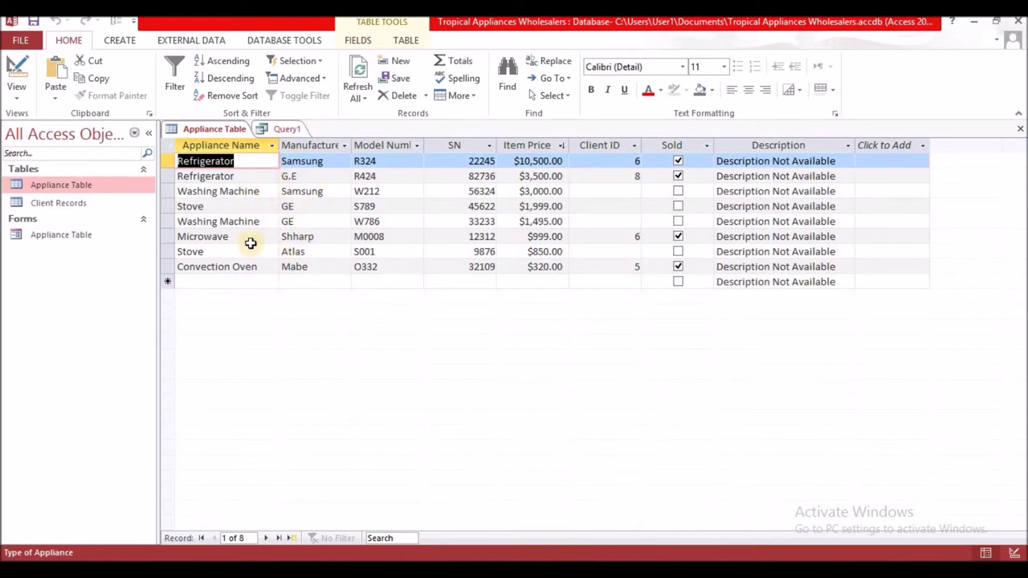
# Save the query as "Update Query" and close it
pyautogui.click(290, 130)
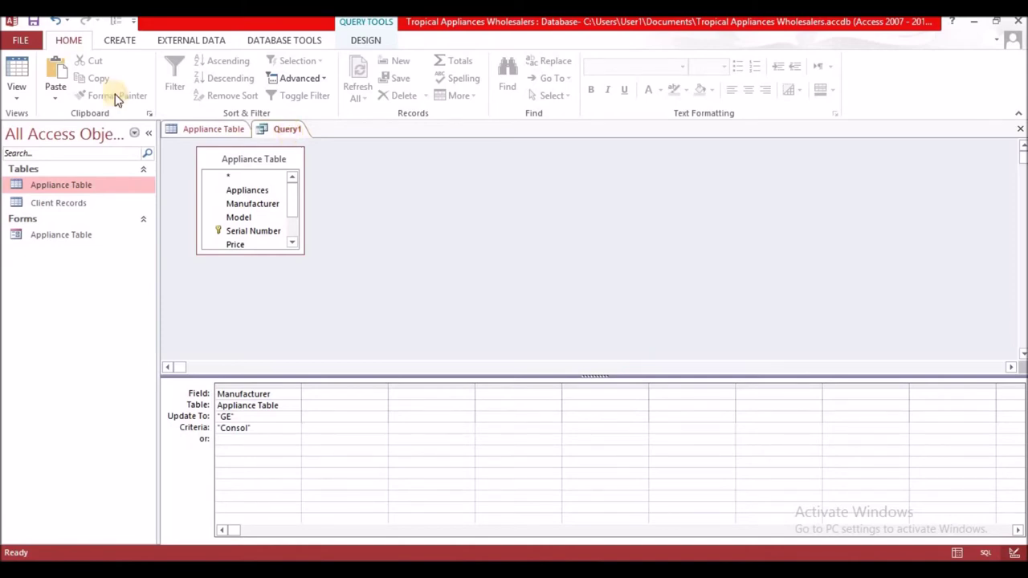
pyautogui.rightClick(287, 130)
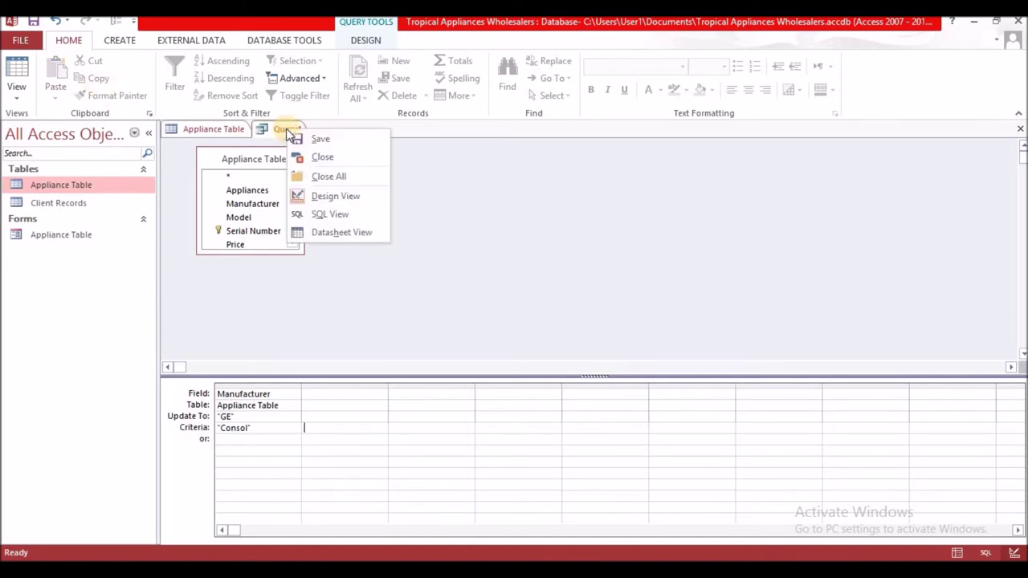
pyautogui.click(319, 140)
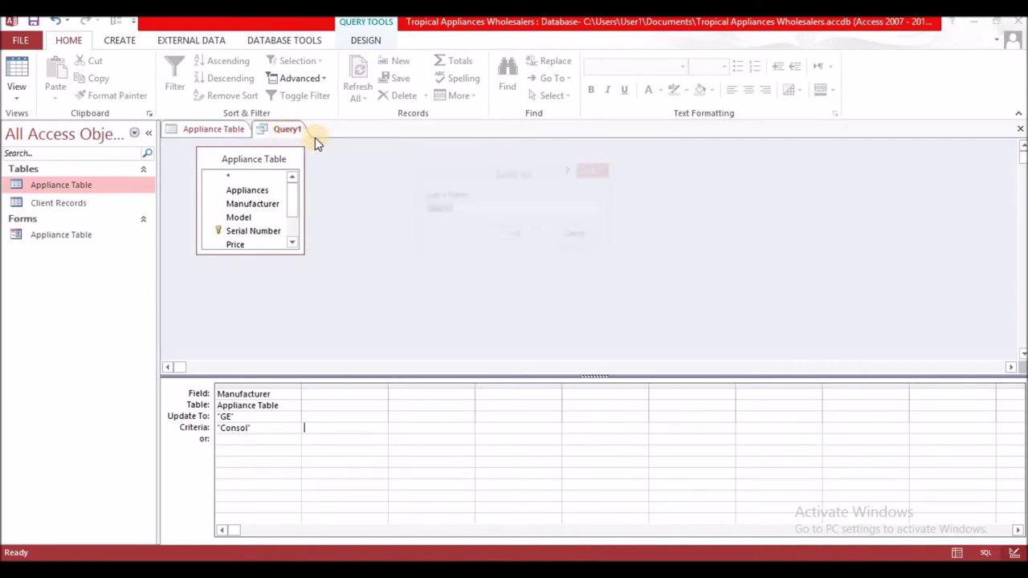
pyautogui.write('Update')
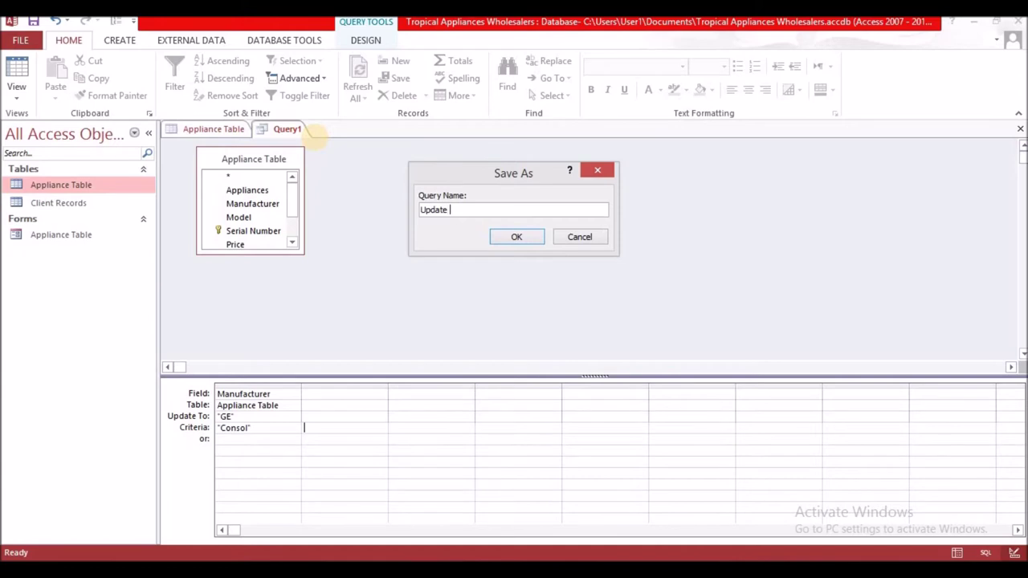
pyautogui.write(' Query')
pyautogui.click(518, 241)
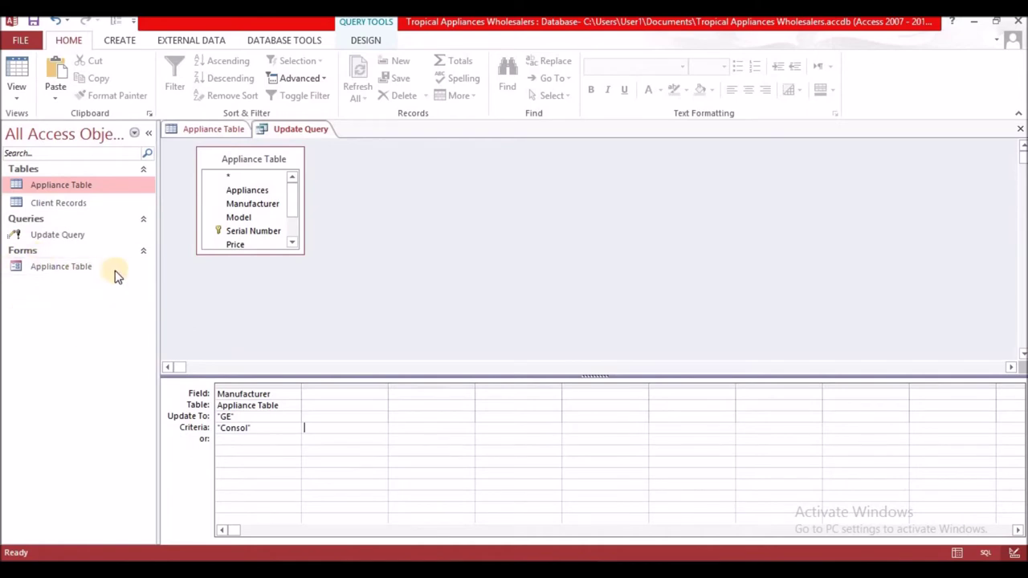
pyautogui.click(77, 186)
pyautogui.click(1021, 130)
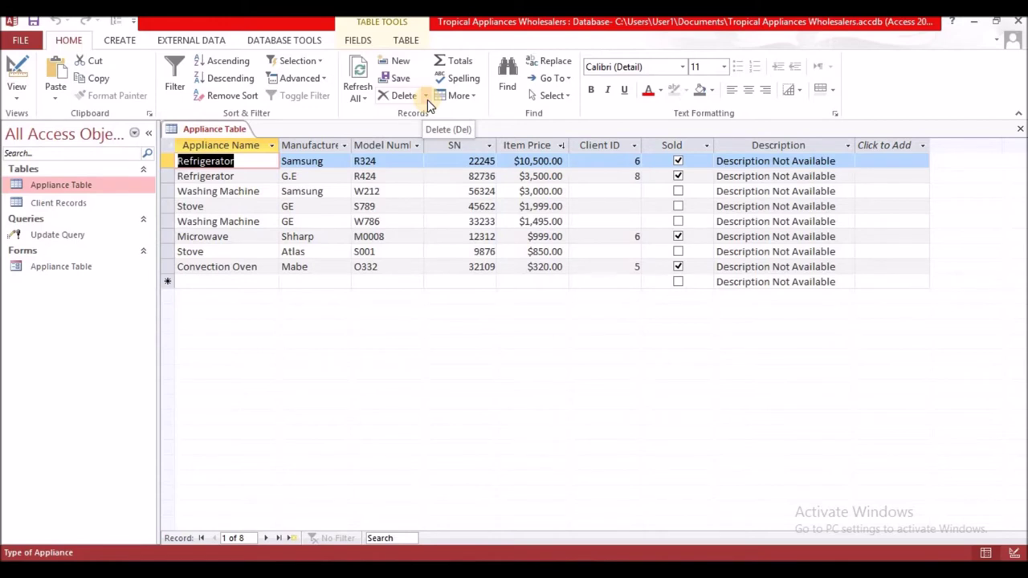
# Create another query in design view with the Appliance Table as its source
pyautogui.click(121, 39)
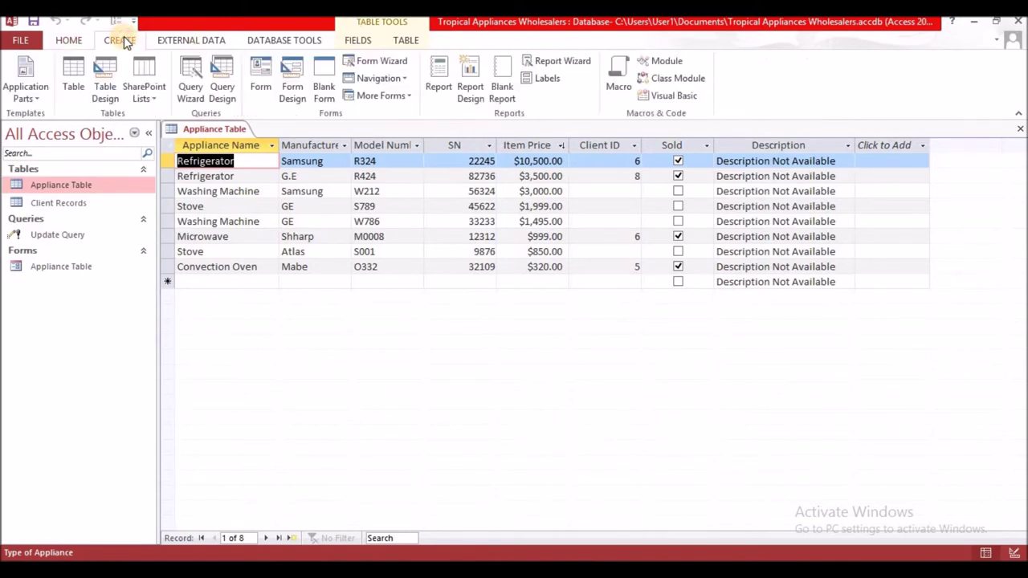
pyautogui.click(227, 79)
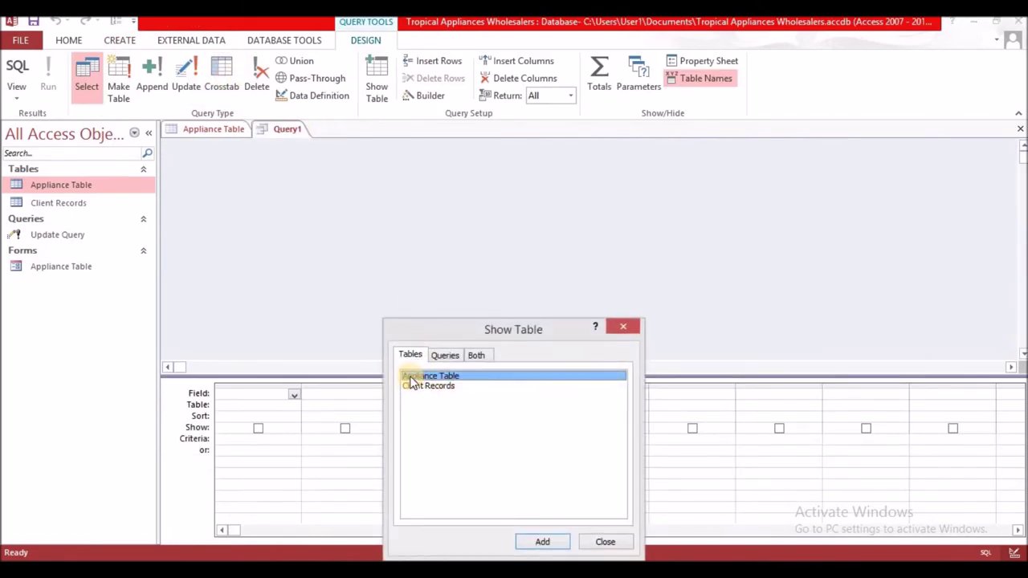
pyautogui.click(542, 542)
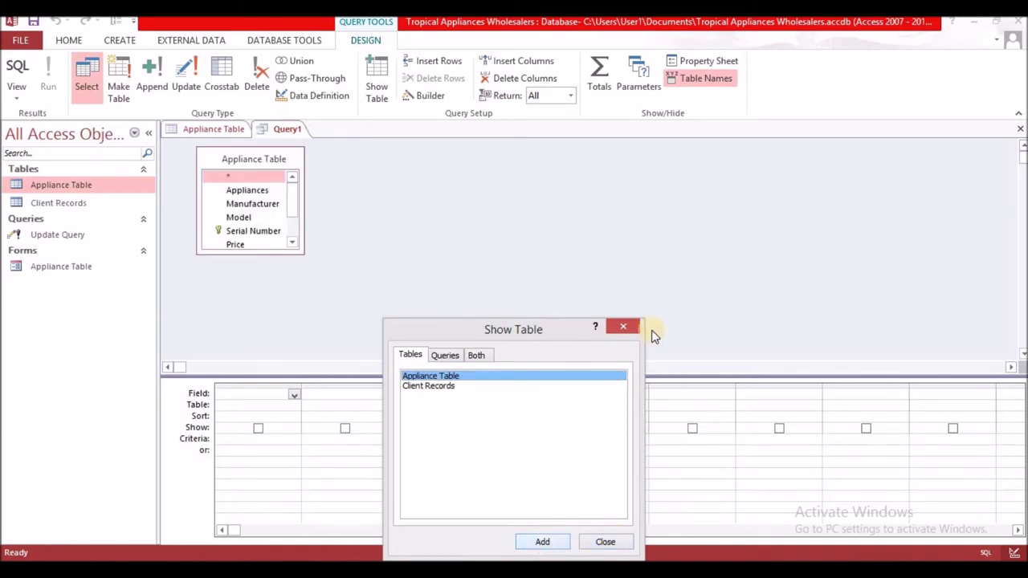
pyautogui.click(623, 330)
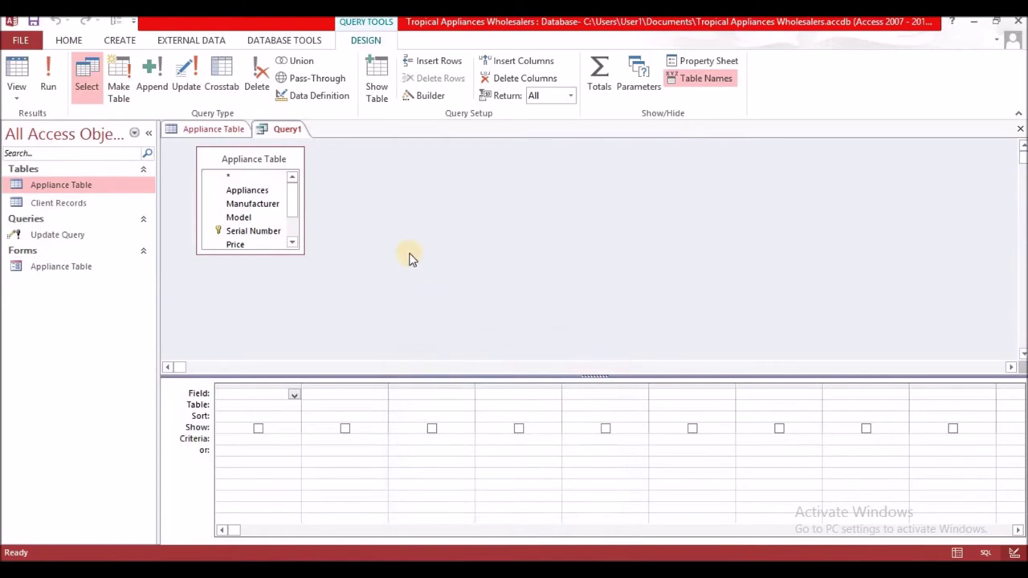
# Add the Price field to the new query's design grid and make it an update query
pyautogui.click(294, 215)
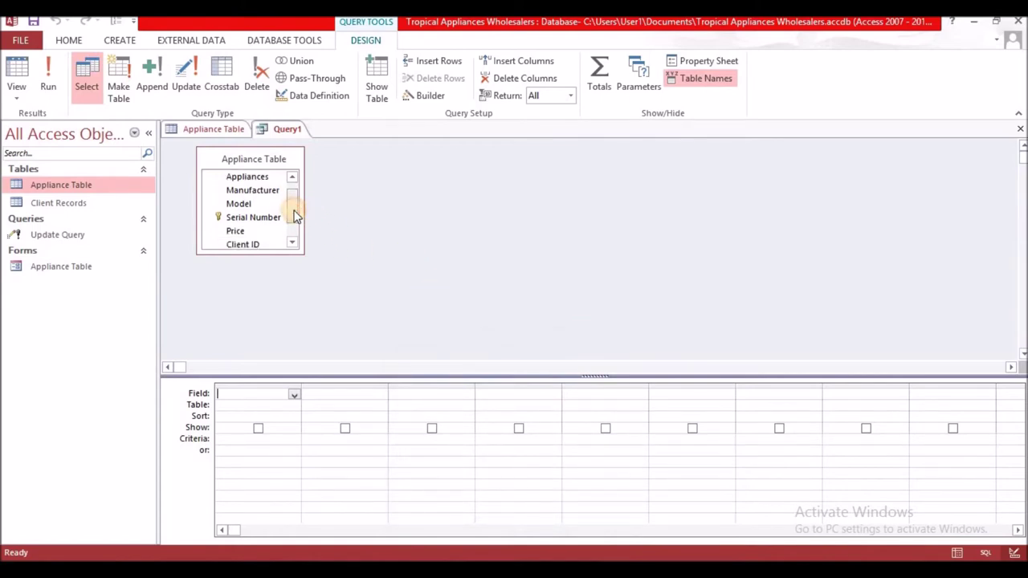
pyautogui.doubleClick(240, 231)
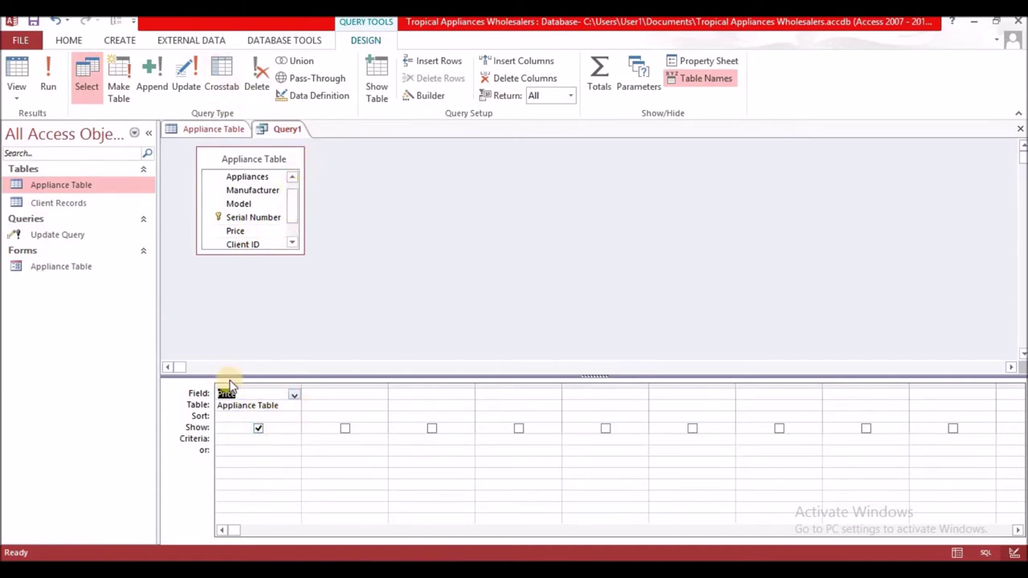
pyautogui.click(186, 69)
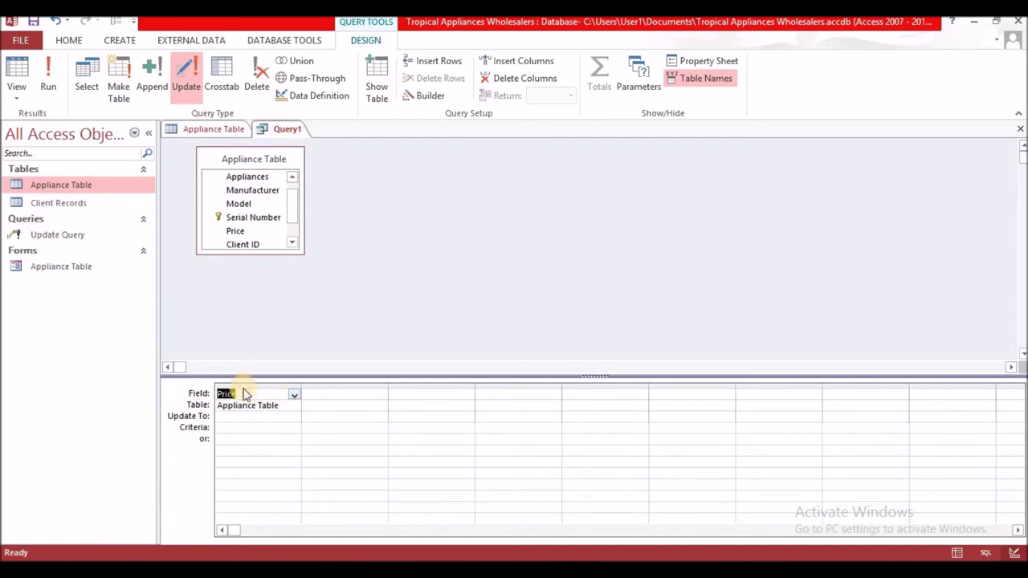
# Open the Expression Builder for the Price column's Update To cell and insert the Appliance Table's Price field
pyautogui.click(230, 416)
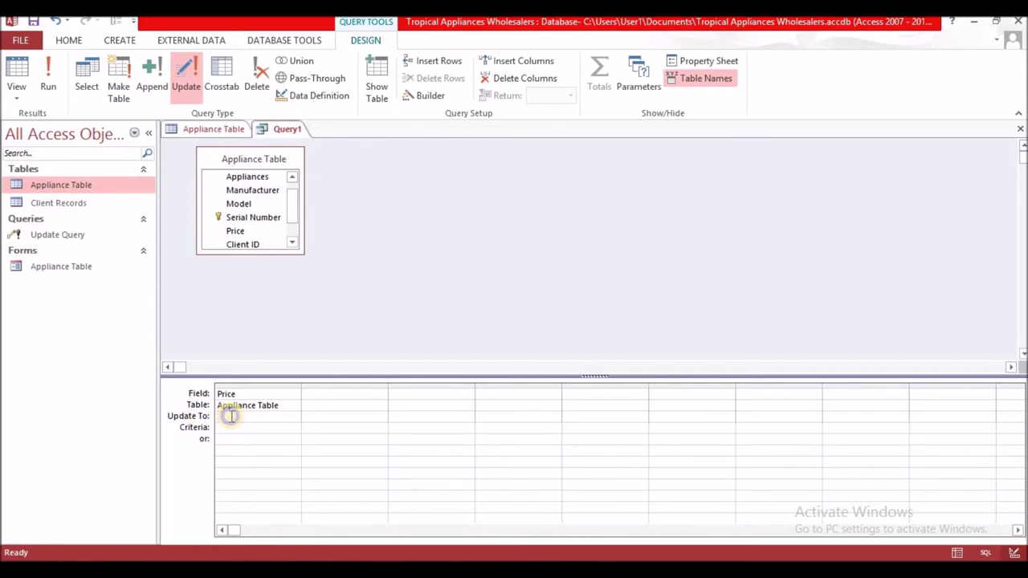
pyautogui.rightClick(230, 416)
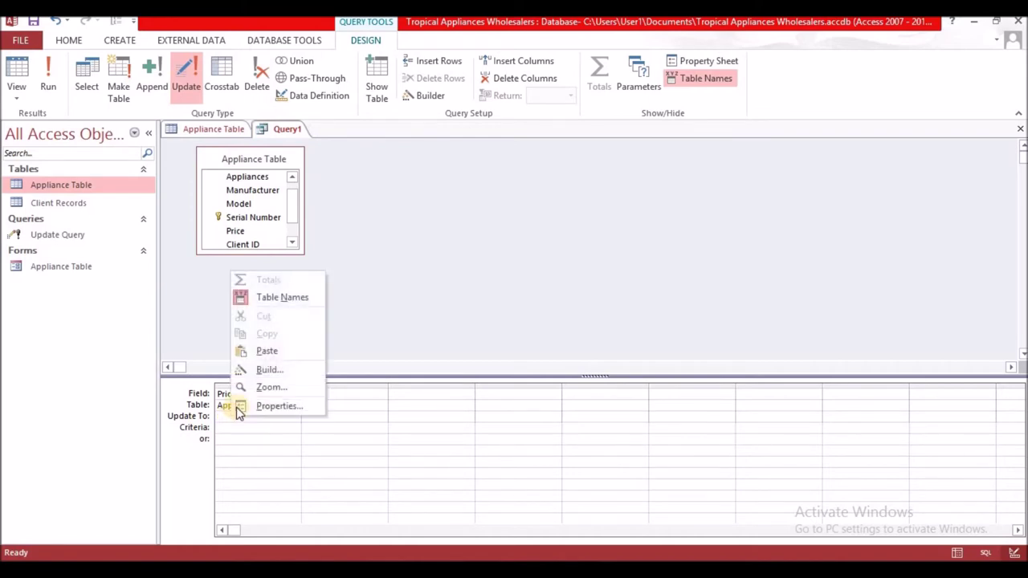
pyautogui.click(279, 370)
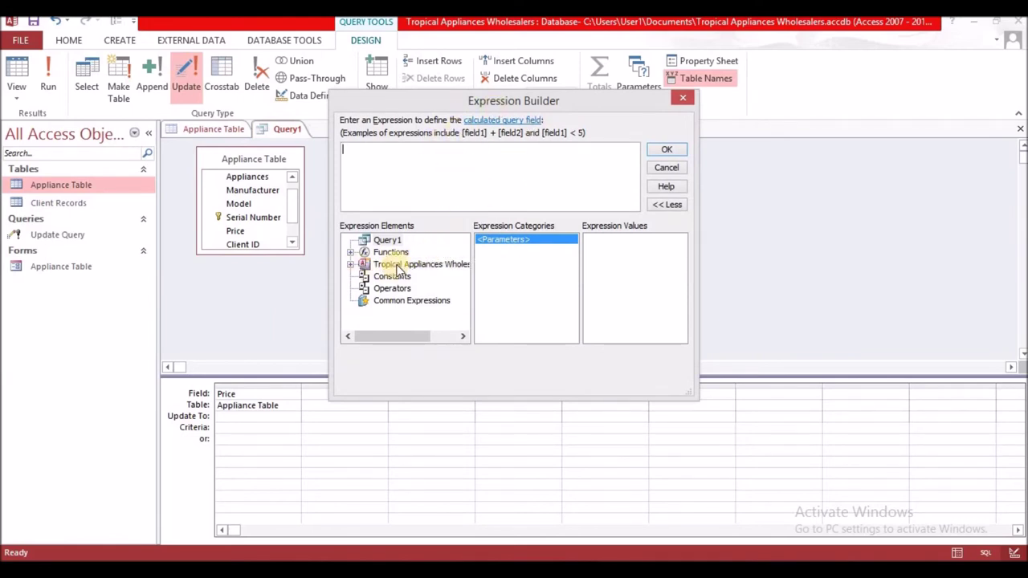
pyautogui.click(350, 265)
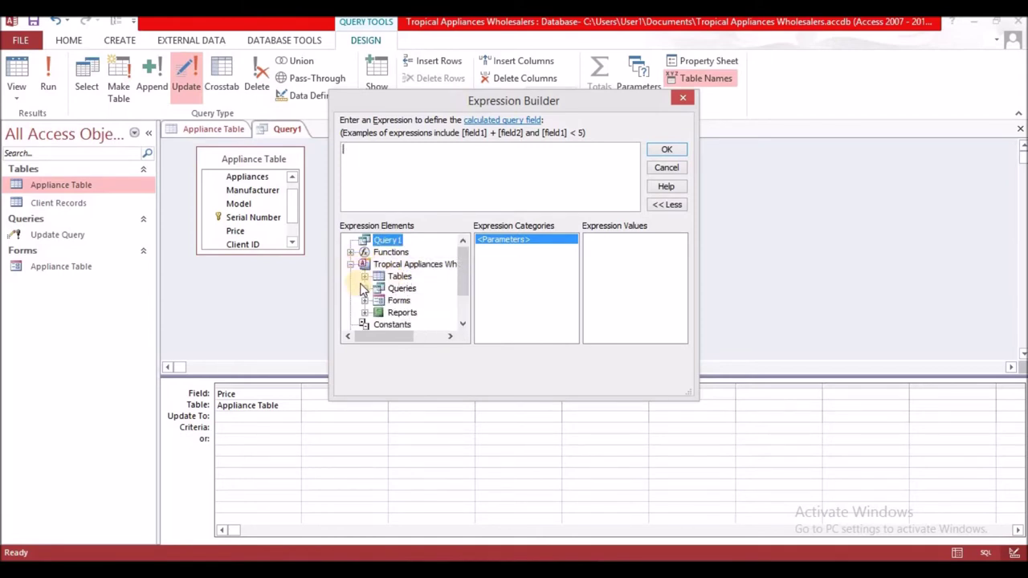
pyautogui.click(364, 276)
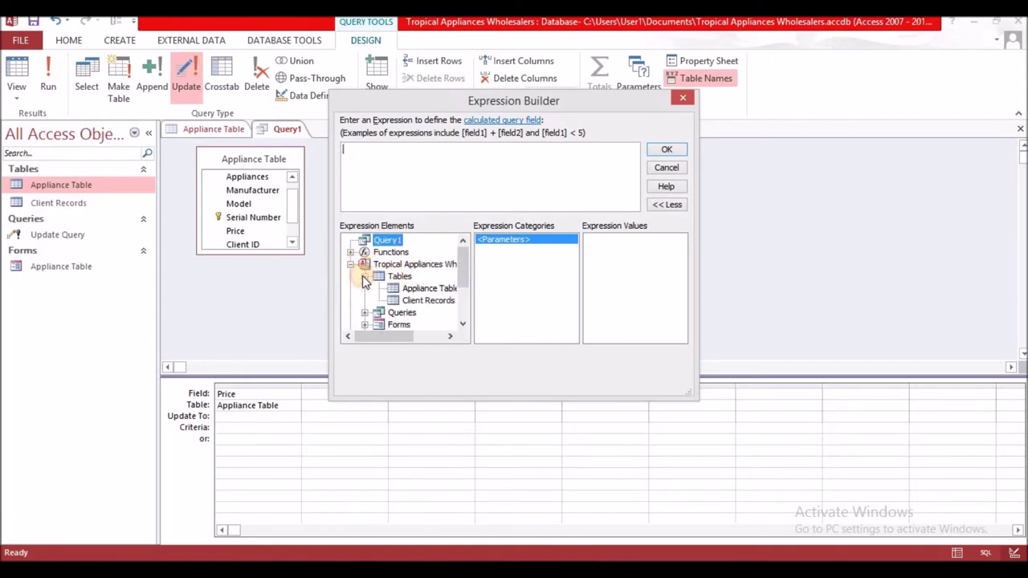
pyautogui.click(406, 290)
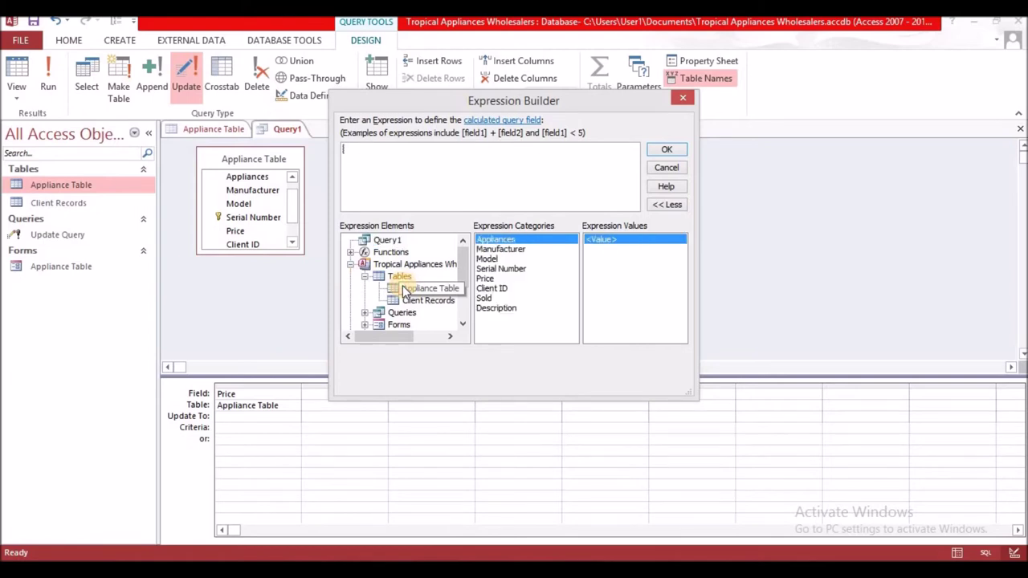
pyautogui.doubleClick(486, 278)
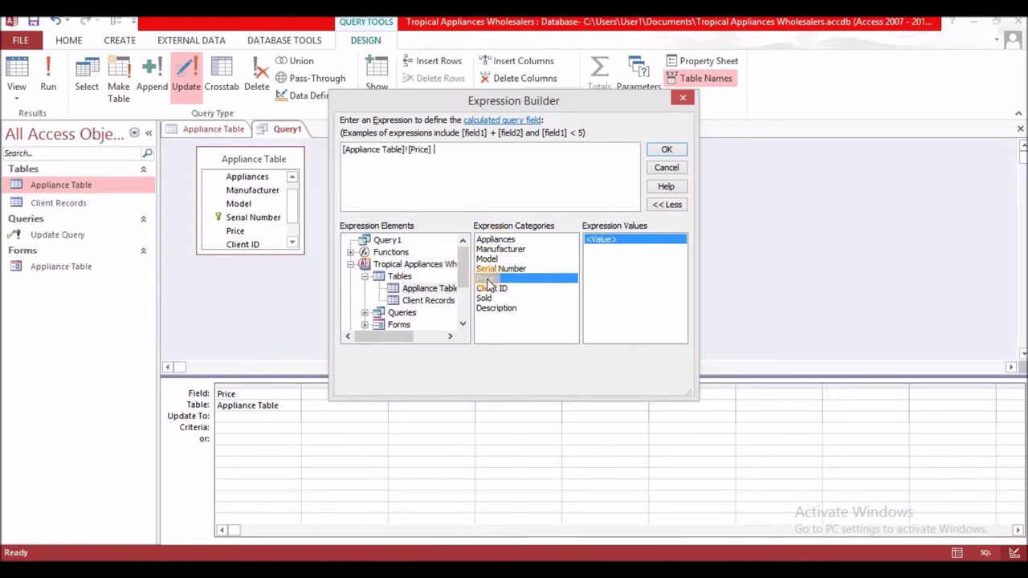
# Remove the table prefix from the expression, complete it as [Price]+100, and accept it as the Update To value
pyautogui.click(407, 150)
pyautogui.press('BackSpace')
pyautogui.press('BackSpace')
pyautogui.press('BackSpace')
pyautogui.press('BackSpace')
pyautogui.press('BackSpace')
pyautogui.press('BackSpace')
pyautogui.press('BackSpace')
pyautogui.press('BackSpace')
pyautogui.press('BackSpace')
pyautogui.press('BackSpace')
pyautogui.press('BackSpace')
pyautogui.press('BackSpace')
pyautogui.press('BackSpace')
pyautogui.press('BackSpace')
pyautogui.press('BackSpace')
pyautogui.press('BackSpace')
pyautogui.press('BackSpace')
pyautogui.press('BackSpace')
pyautogui.click(386, 154)
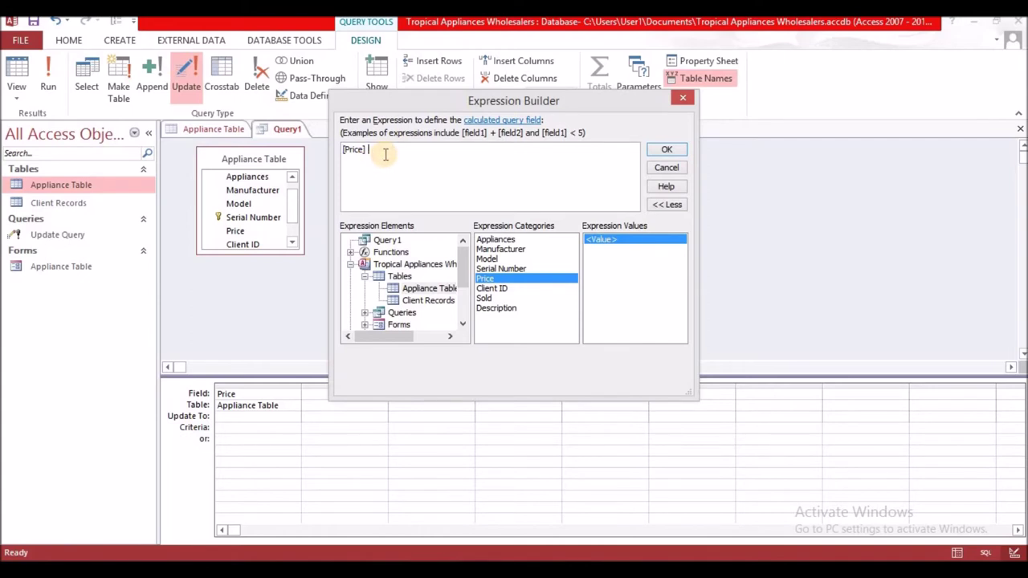
pyautogui.write('+100')
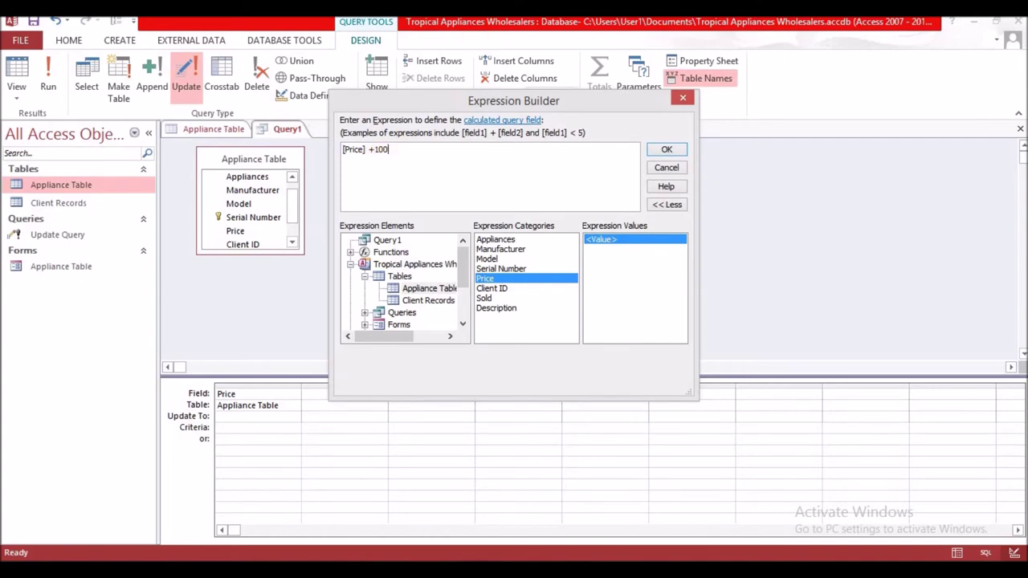
pyautogui.click(665, 151)
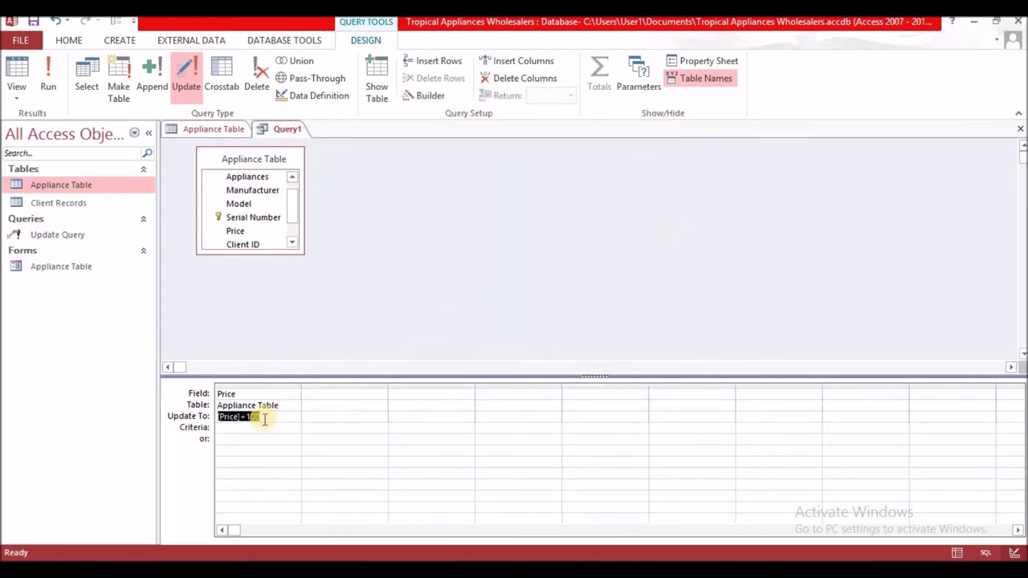
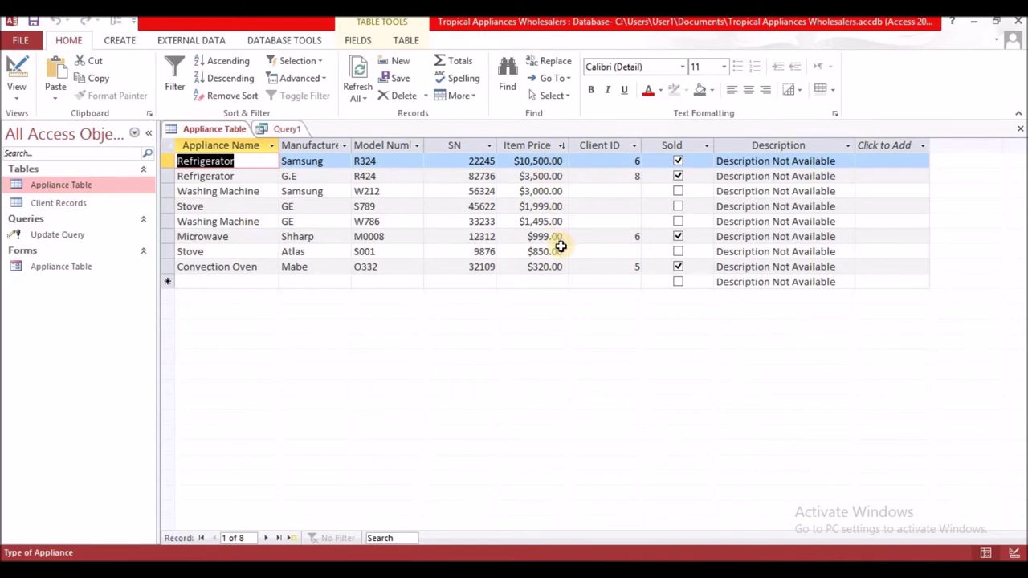
pyautogui.click(287, 129)
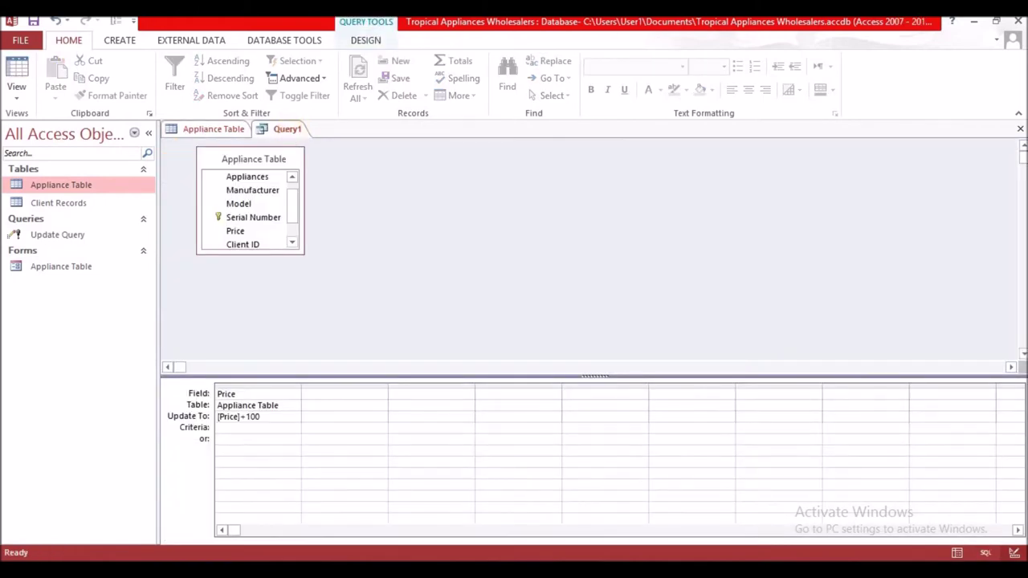
pyautogui.click(371, 42)
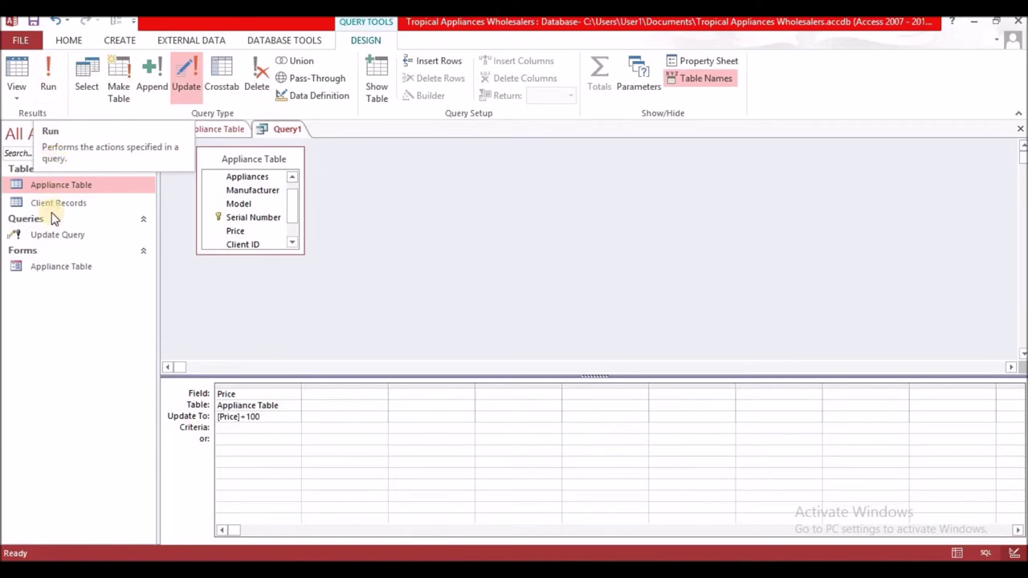
pyautogui.click(53, 77)
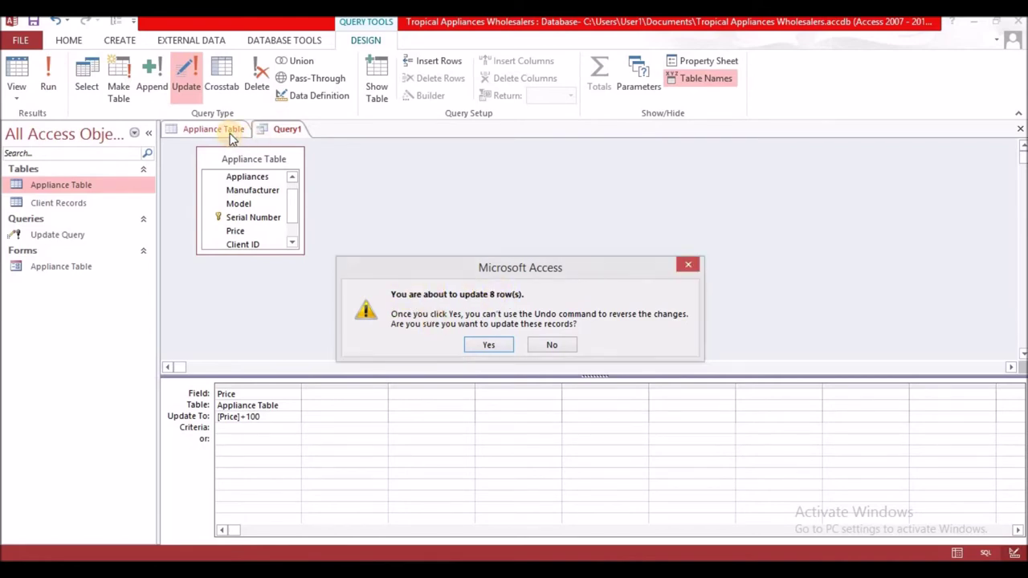
pyautogui.click(688, 264)
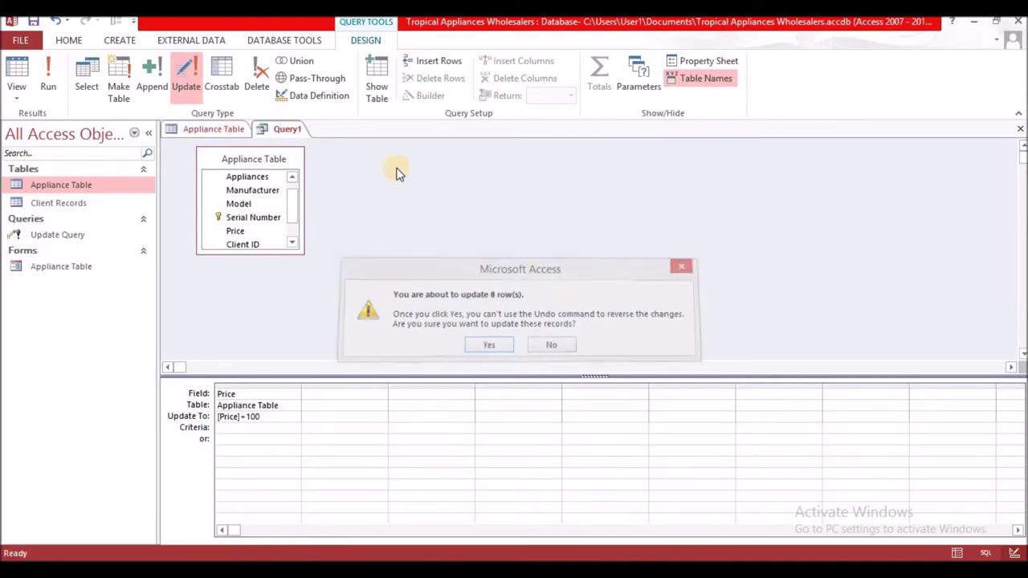
# Run the price update query, accept the record update, and check the Appliance Table's Item Price column
pyautogui.click(215, 129)
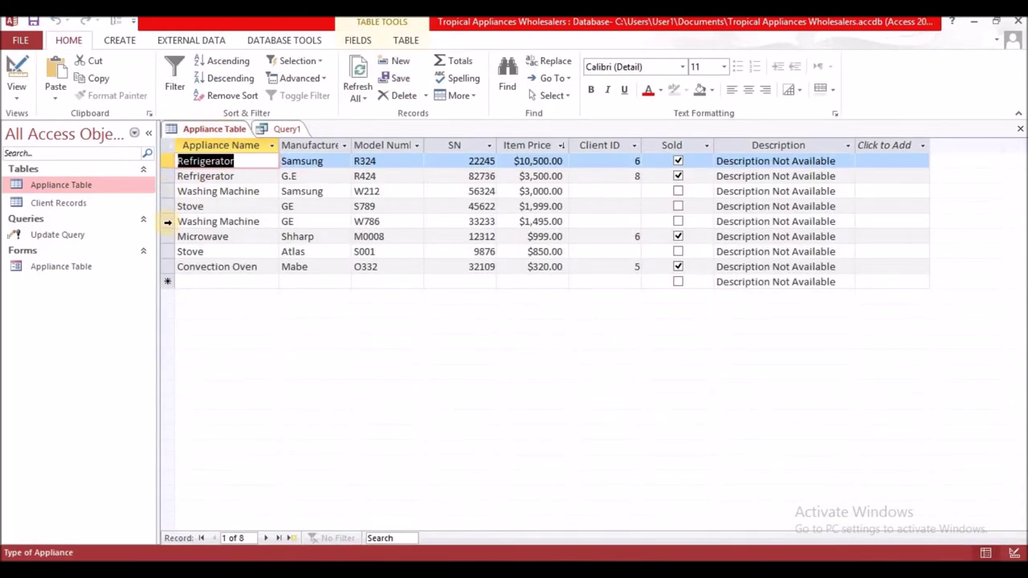
pyautogui.click(279, 129)
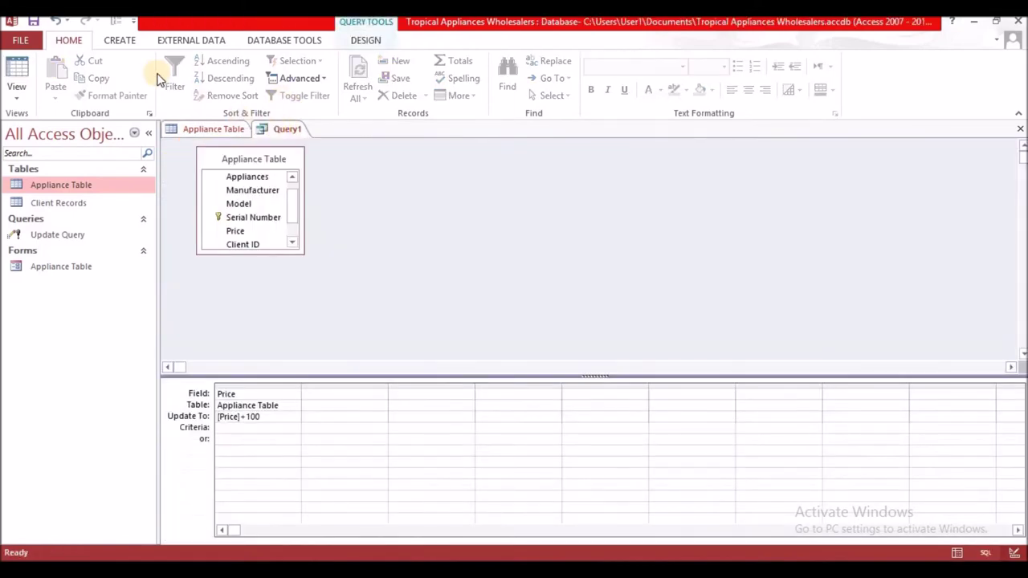
pyautogui.click(382, 40)
pyautogui.click(50, 88)
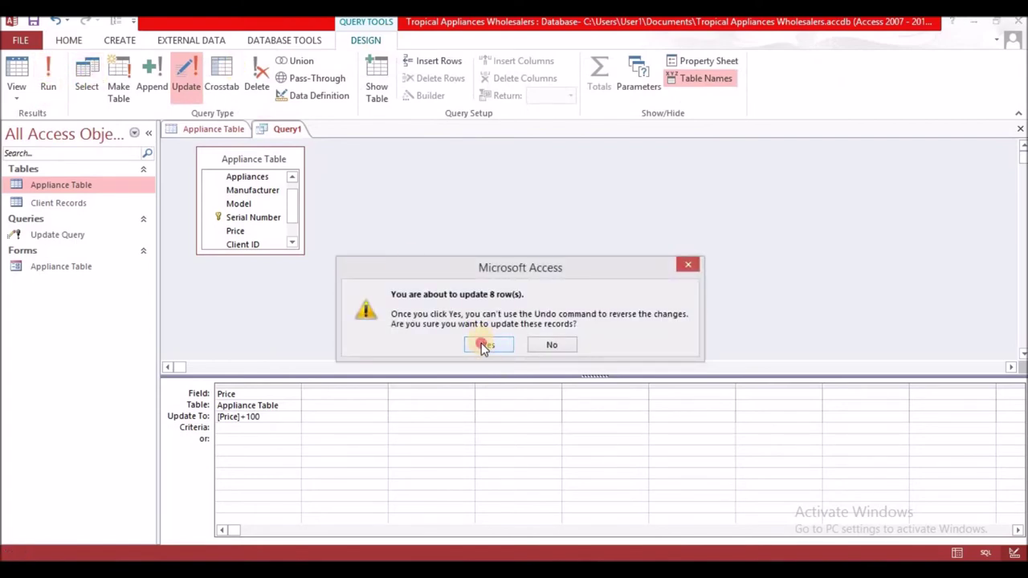
pyautogui.click(486, 345)
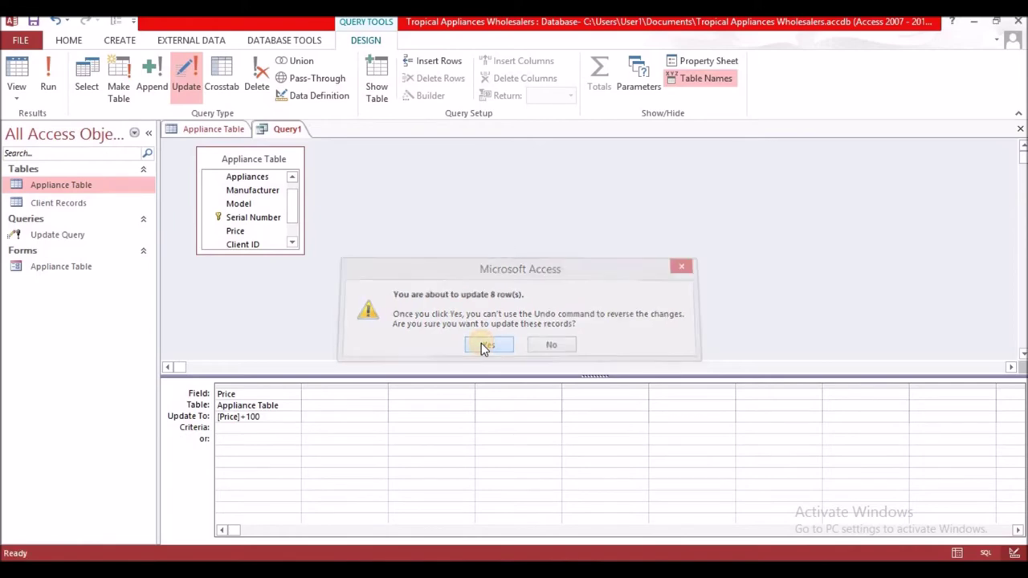
pyautogui.click(208, 130)
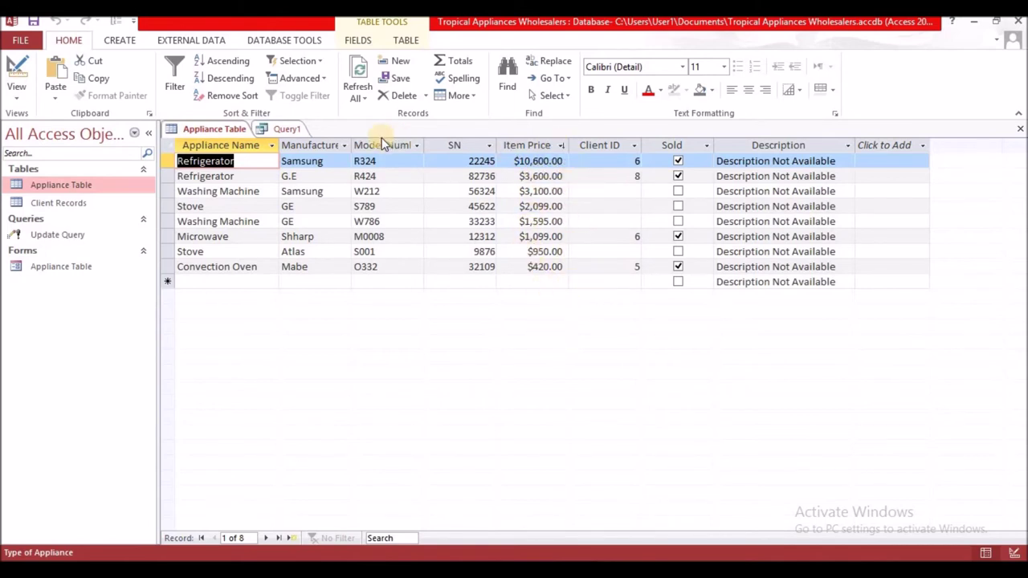
# Save the price query as "updated price" and close it
pyautogui.click(283, 131)
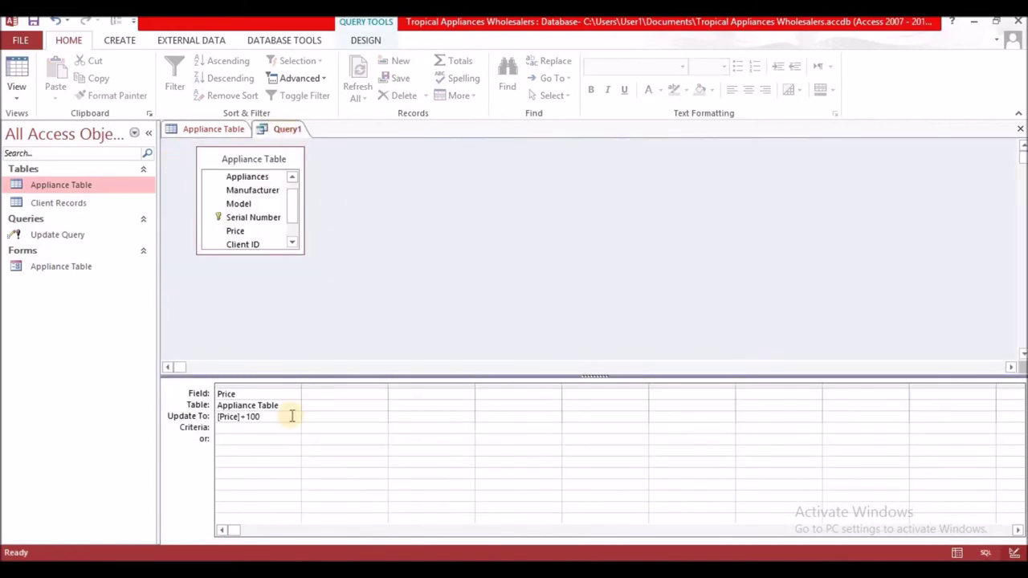
pyautogui.rightClick(287, 130)
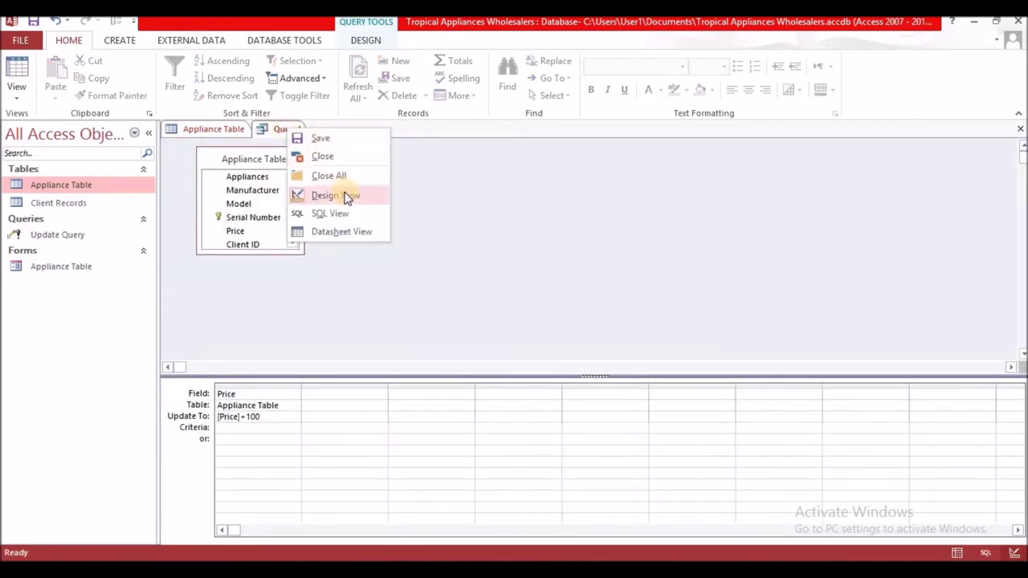
pyautogui.click(335, 138)
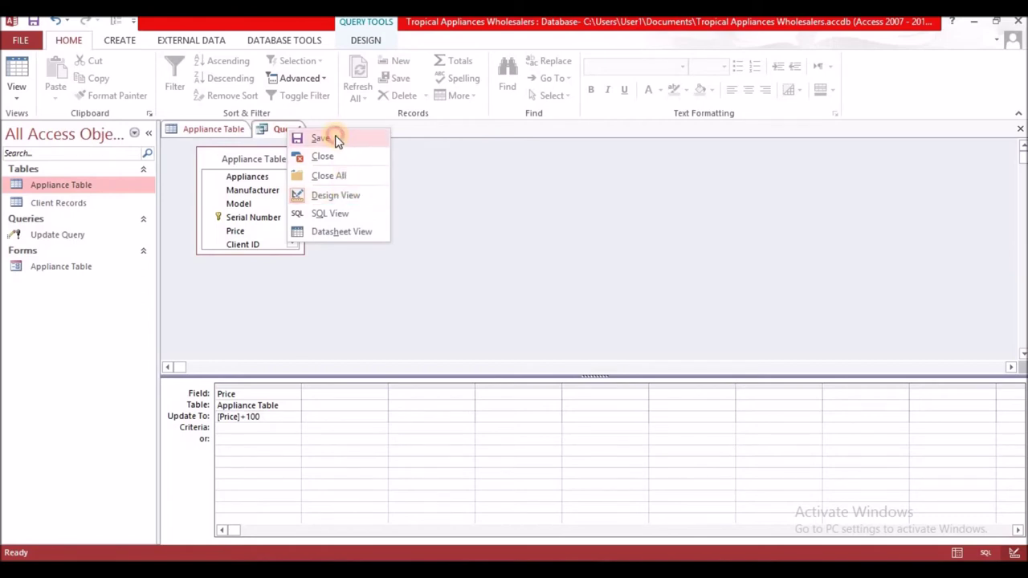
pyautogui.write('up')
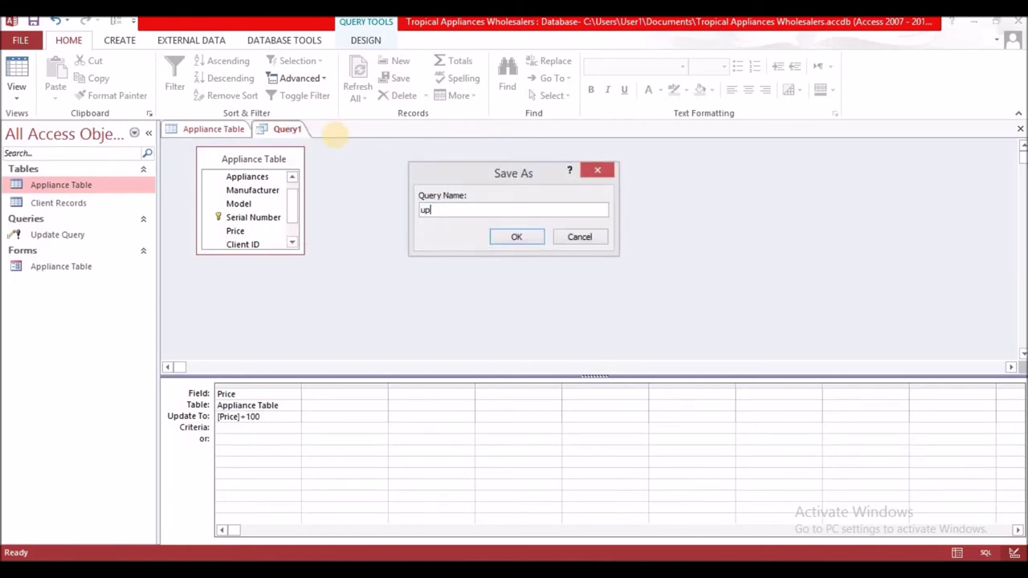
pyautogui.write('dated price')
pyautogui.click(514, 236)
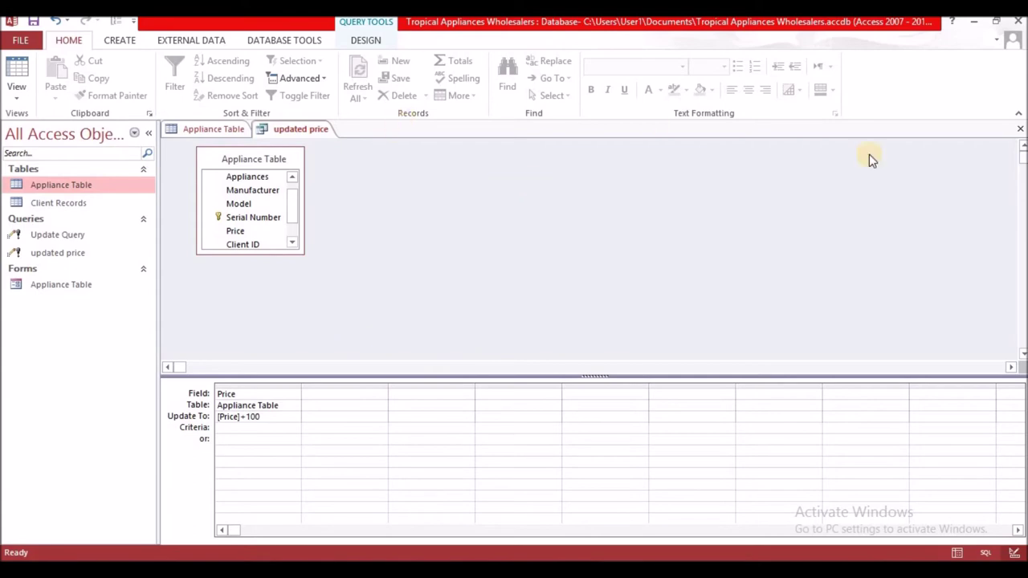
pyautogui.click(1020, 128)
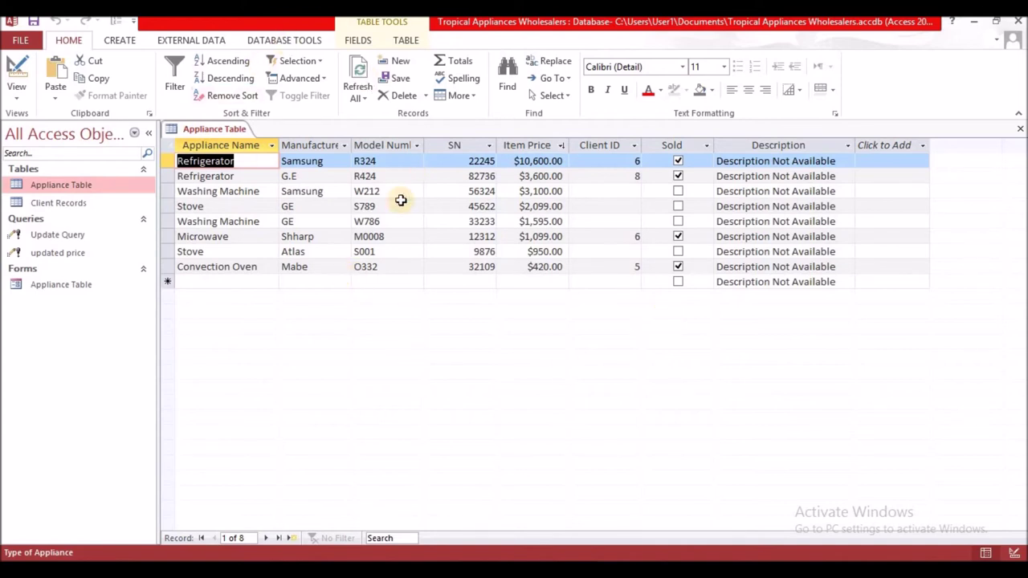
# Create a third query in design view and add the Appliance Table as its source
pyautogui.click(120, 41)
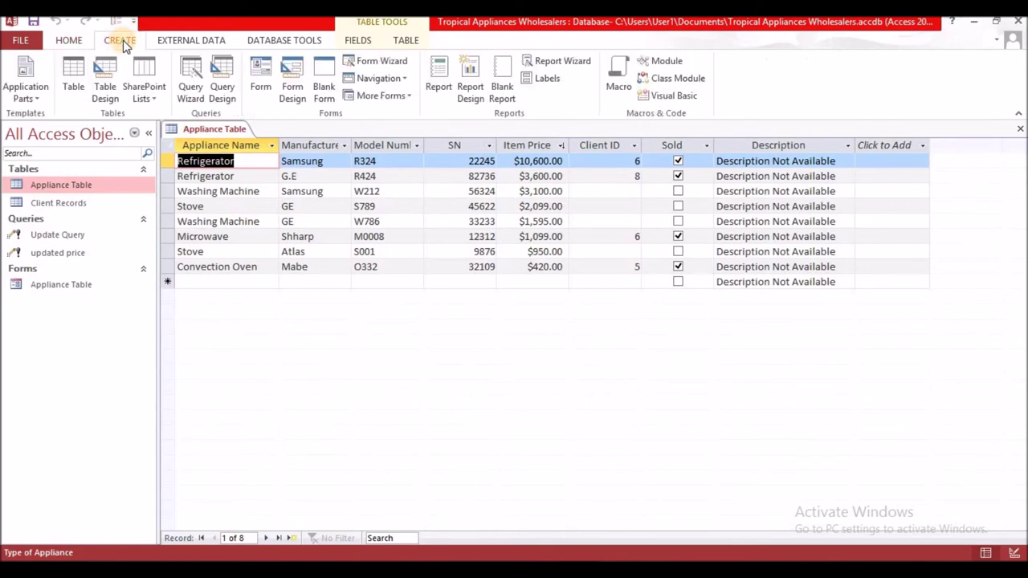
pyautogui.click(225, 80)
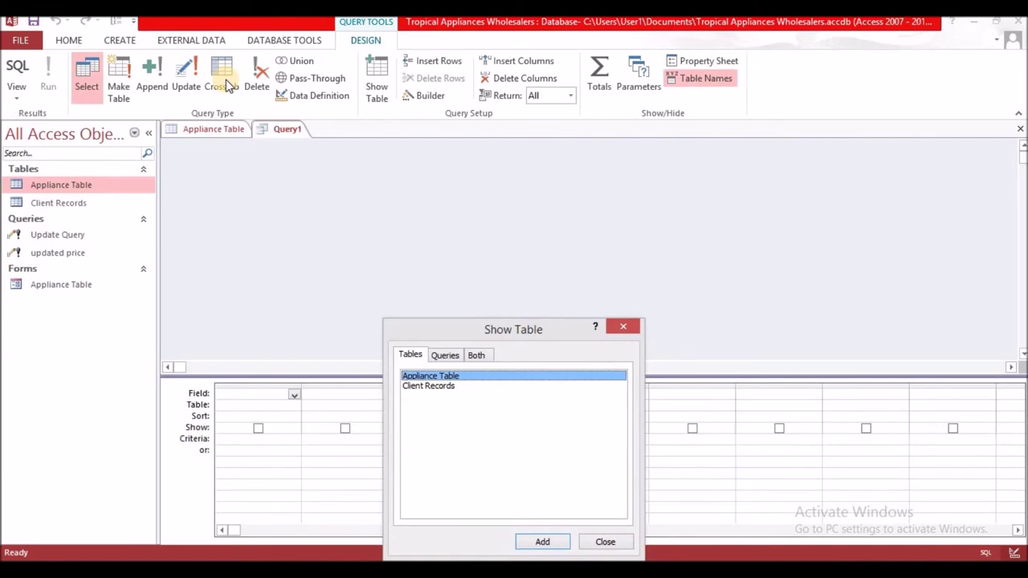
pyautogui.click(447, 377)
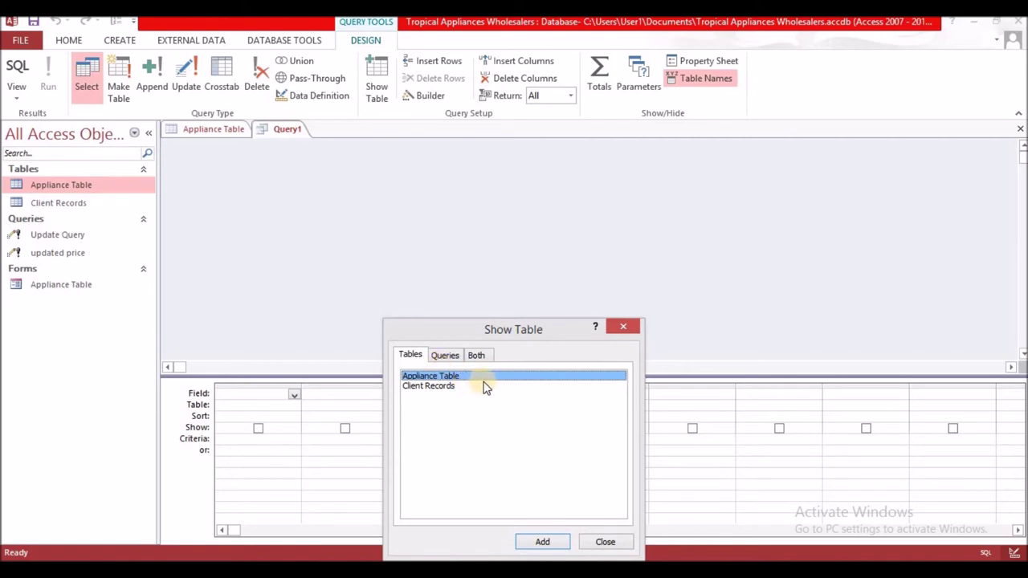
pyautogui.click(543, 543)
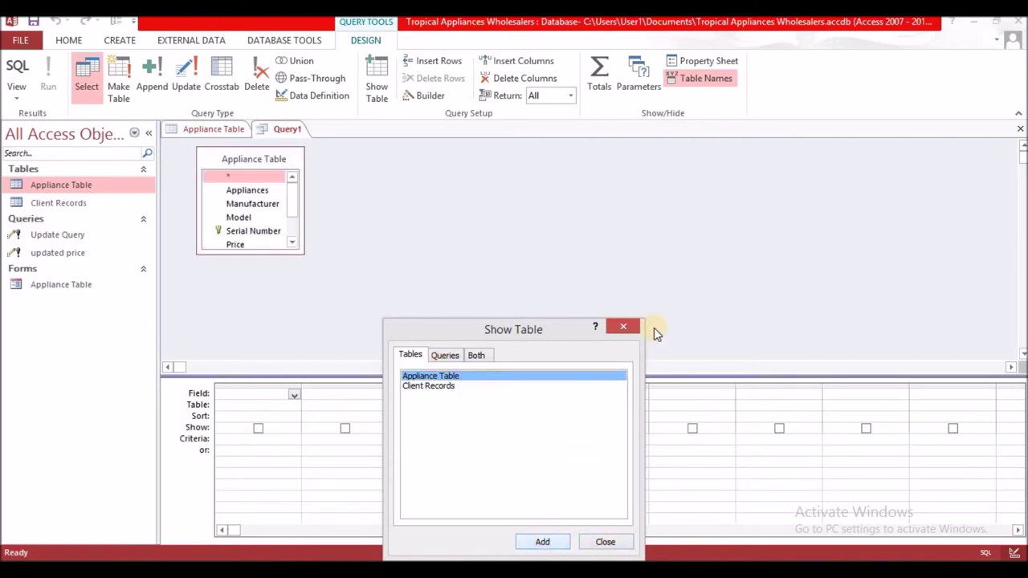
pyautogui.click(624, 329)
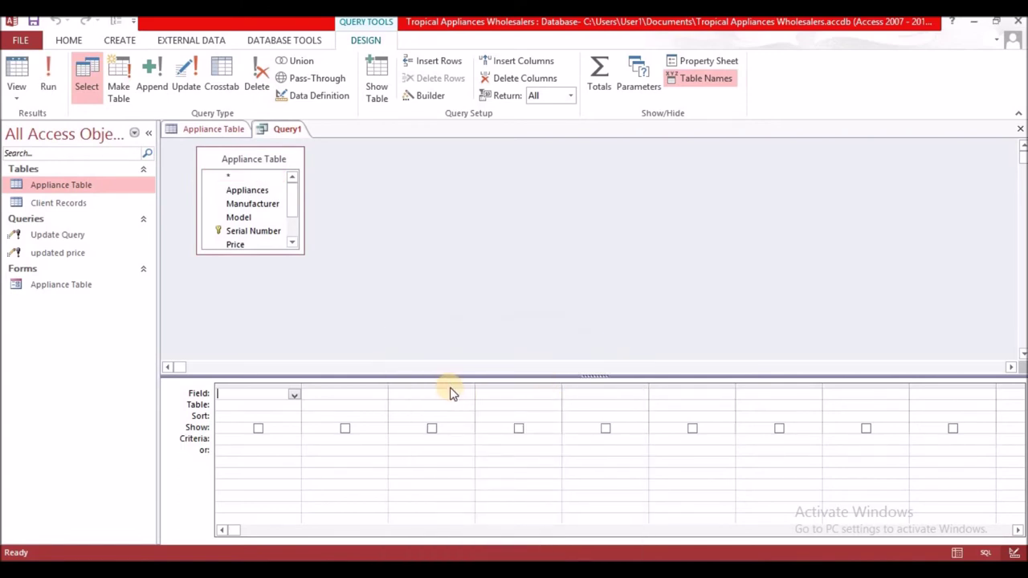
# Add the Appliances and Price fields to the query's design grid
pyautogui.click(258, 193)
pyautogui.doubleClick(258, 192)
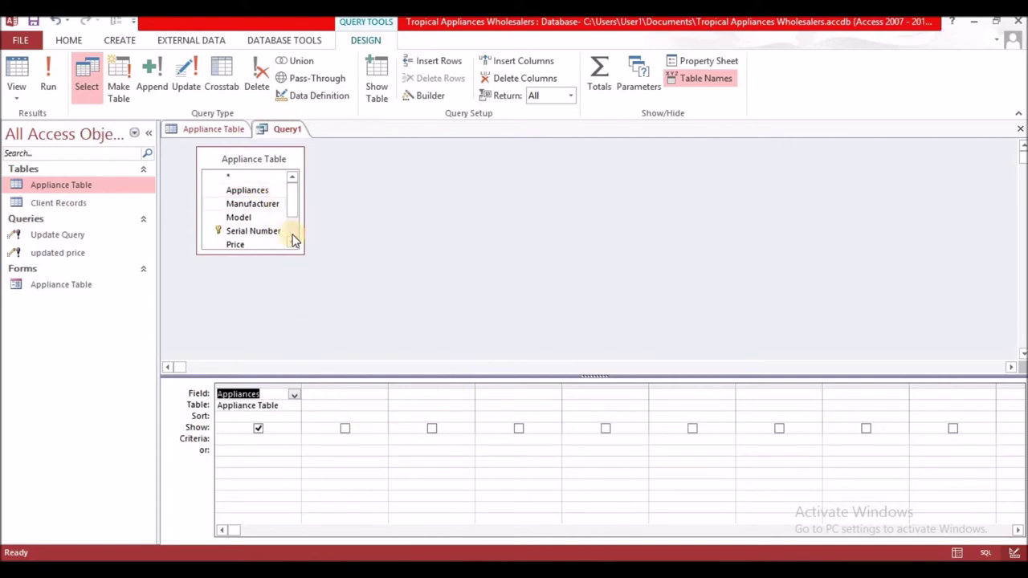
pyautogui.doubleClick(240, 242)
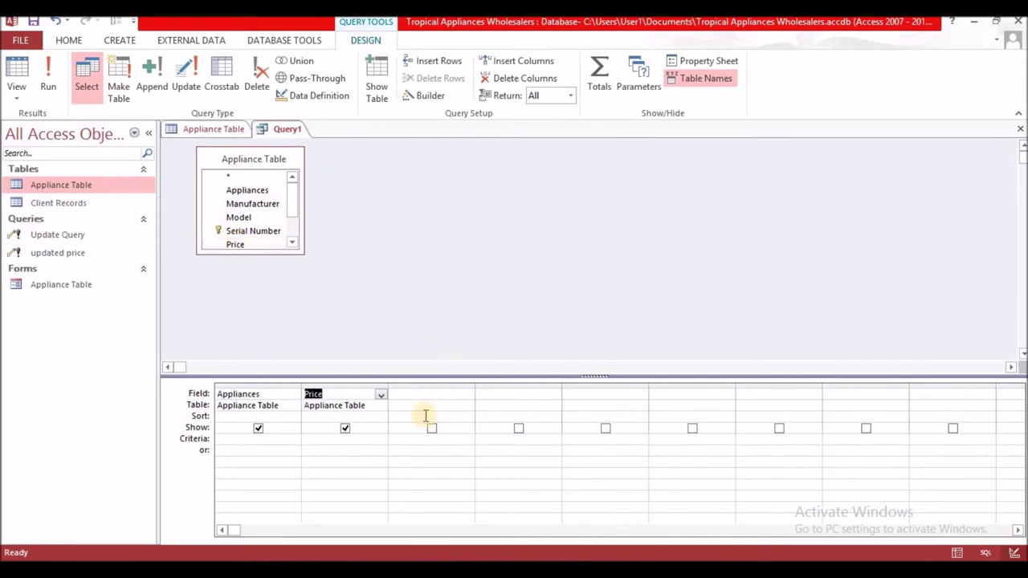
# Start an expression with "GCT: =" in the Expression Builder for the design grid's third, empty field
pyautogui.click(410, 396)
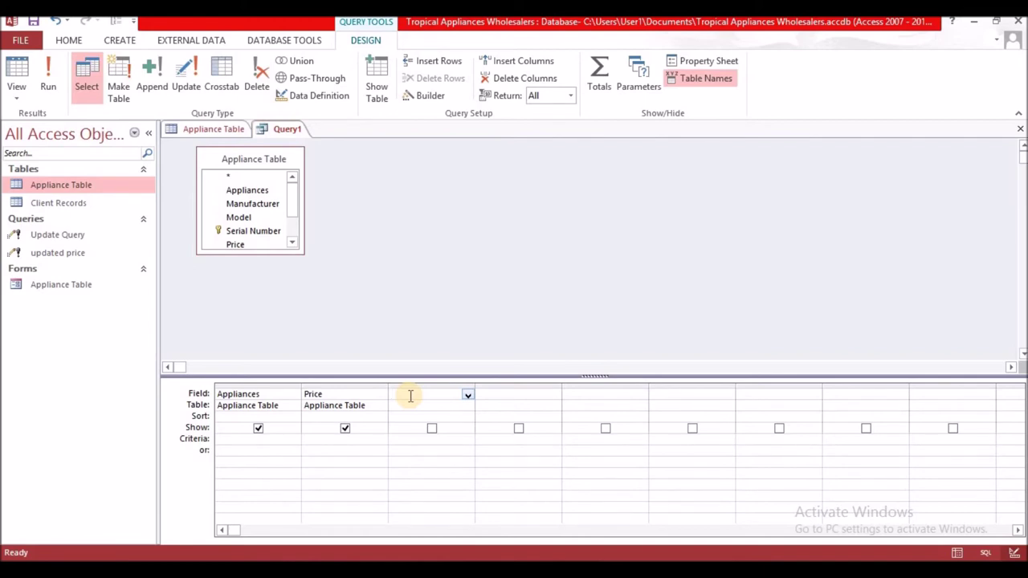
pyautogui.click(421, 95)
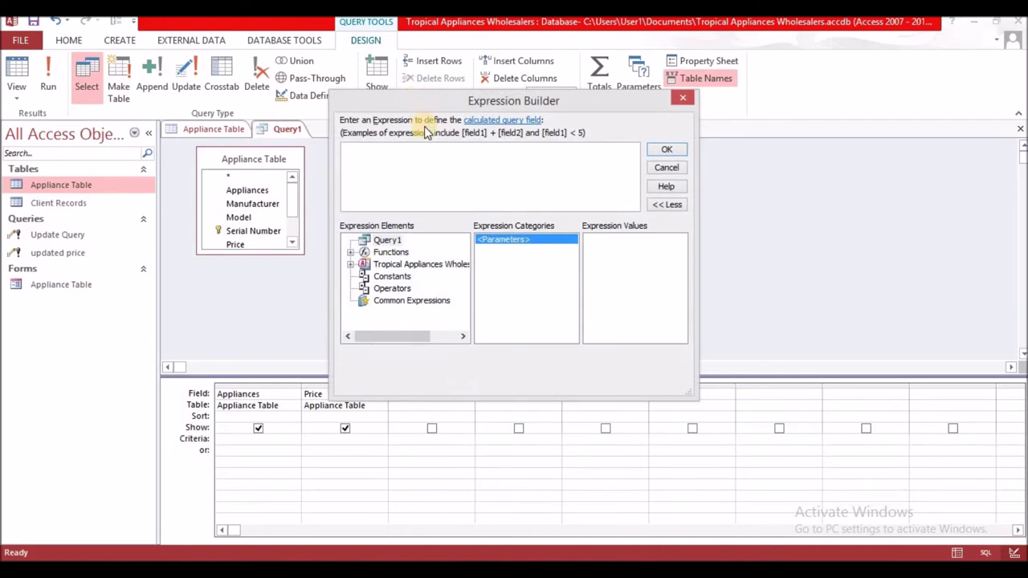
pyautogui.write('GCT')
pyautogui.write(': =')
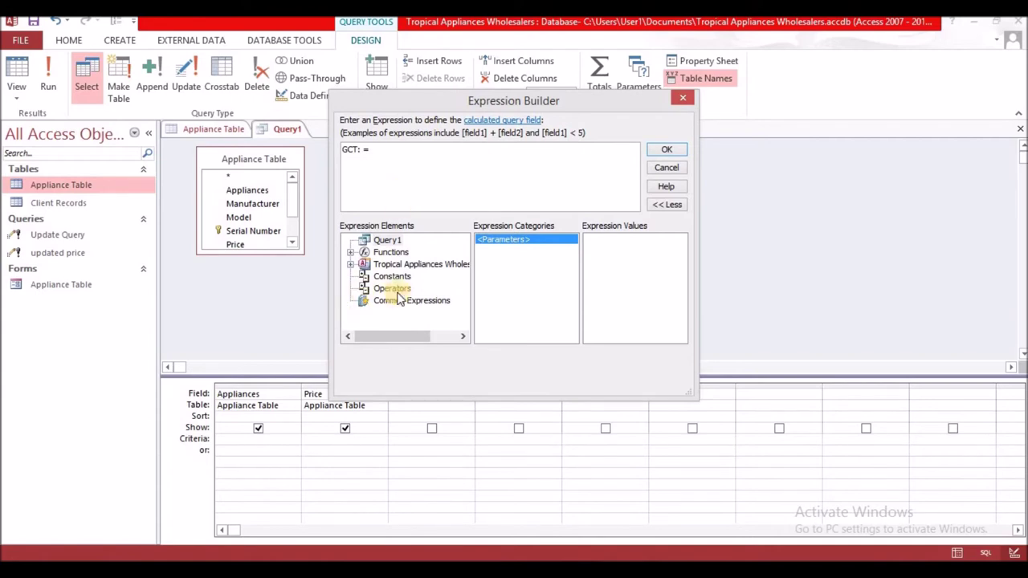
# Insert the Appliance Table's Price field into the GCT expression
pyautogui.click(350, 264)
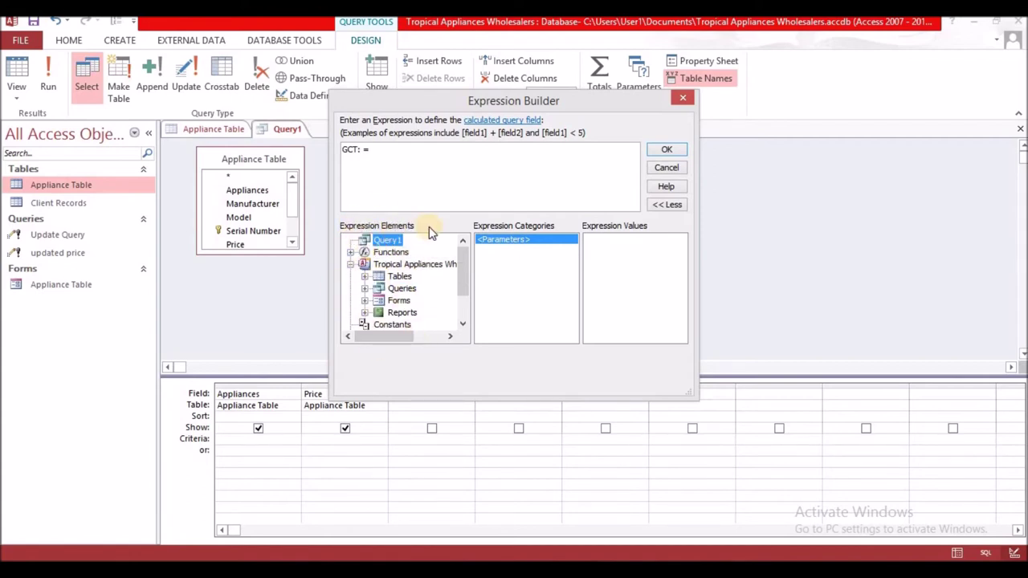
pyautogui.click(364, 277)
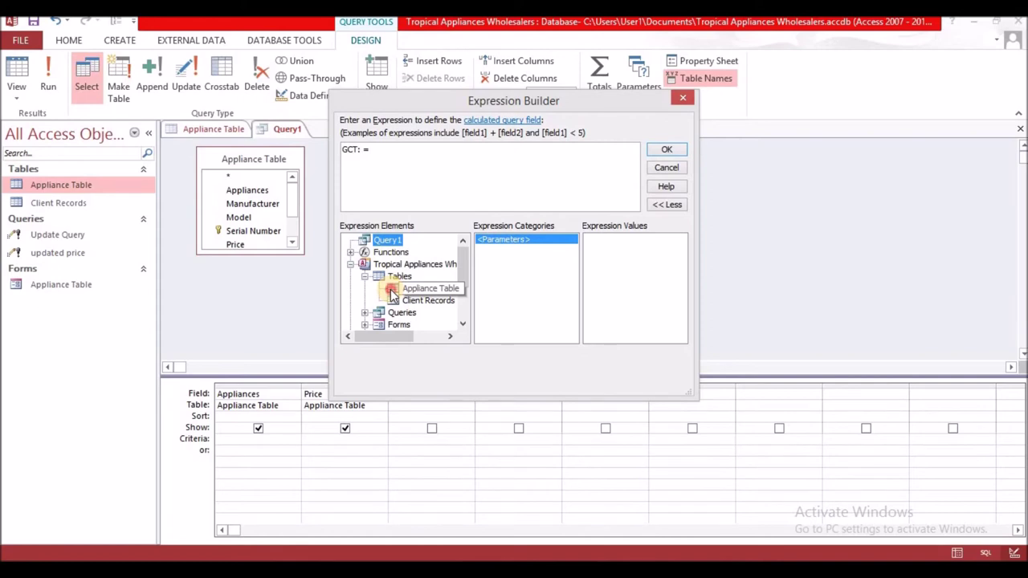
pyautogui.click(393, 289)
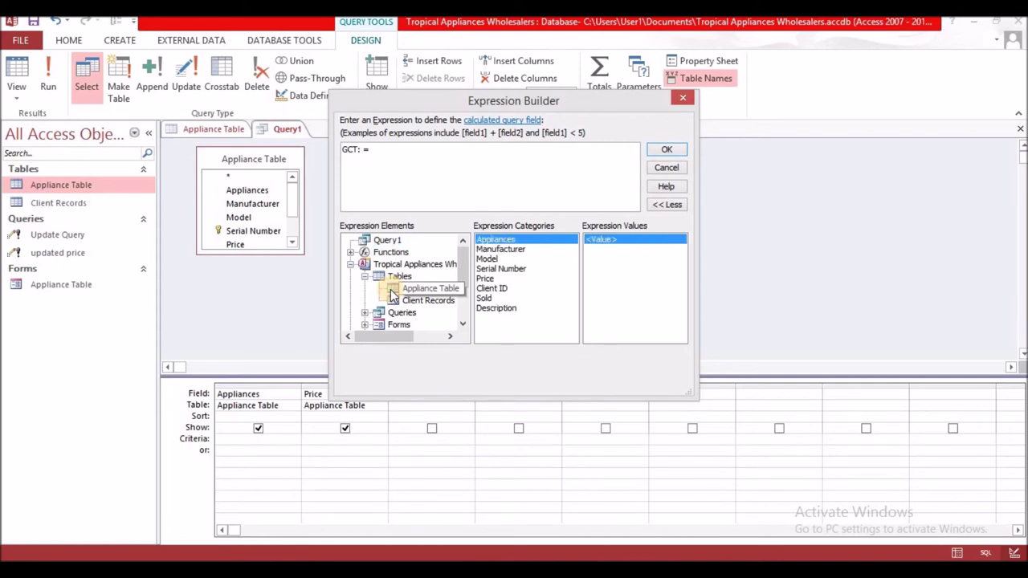
pyautogui.click(486, 278)
pyautogui.doubleClick(487, 278)
# Remove the Appliance Table prefix from the expression so that it reads "GCT: = [Price]"
pyautogui.click(437, 150)
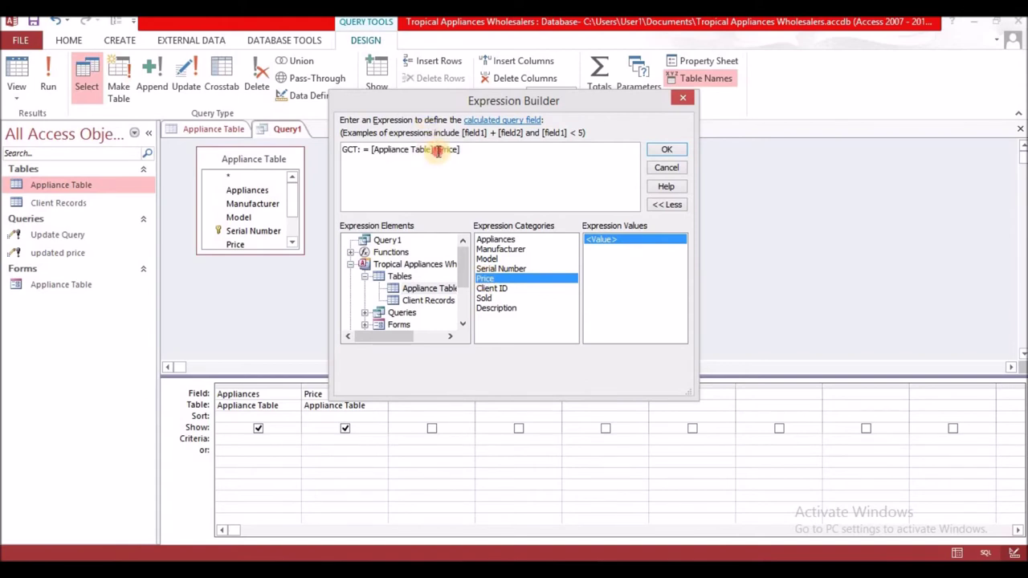
pyautogui.press('BackSpace')
pyautogui.press('BackSpace')
pyautogui.press('BackSpace')
pyautogui.press('BackSpace')
pyautogui.press('BackSpace')
pyautogui.press('BackSpace')
pyautogui.press('BackSpace')
pyautogui.press('BackSpace')
pyautogui.press('BackSpace')
pyautogui.press('BackSpace')
pyautogui.press('BackSpace')
pyautogui.press('BackSpace')
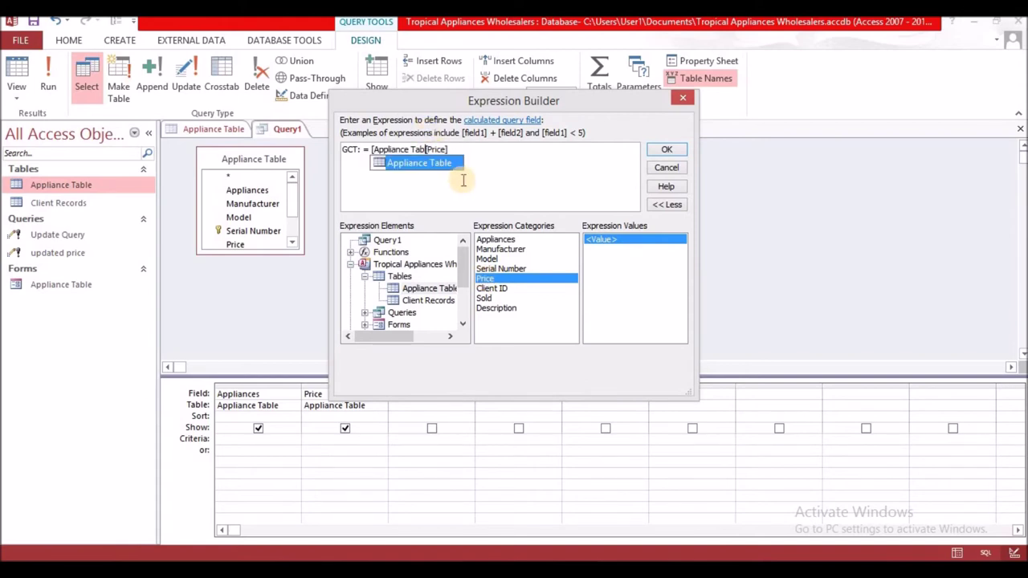
pyautogui.press('BackSpace')
pyautogui.press('BackSpace')
pyautogui.press('BackSpace')
pyautogui.press('BackSpace')
pyautogui.press('BackSpace')
pyautogui.press('BackSpace')
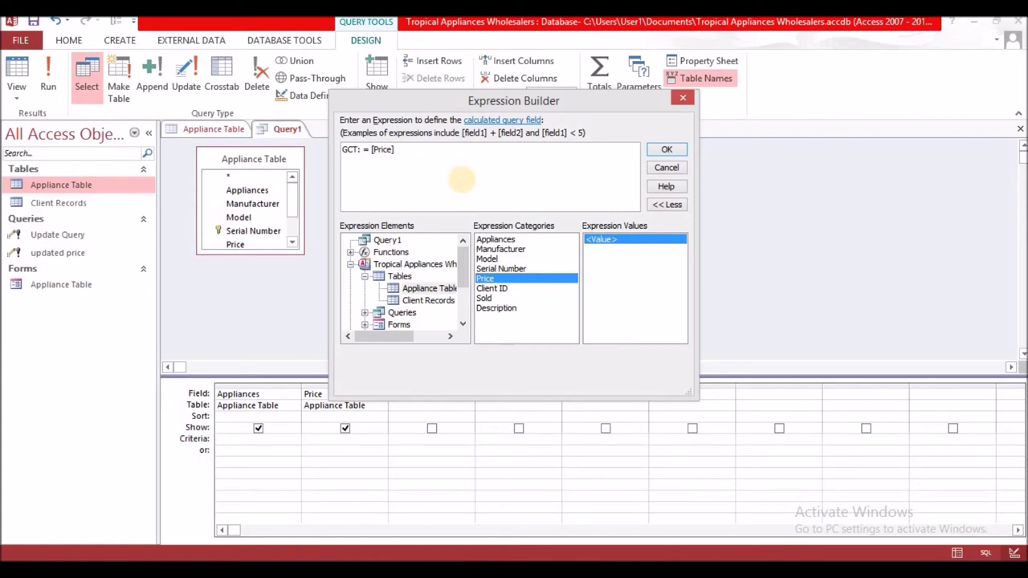
# Complete the GCT expression by multiplying Price by 0.15, accept it, and run the query
pyautogui.click(418, 152)
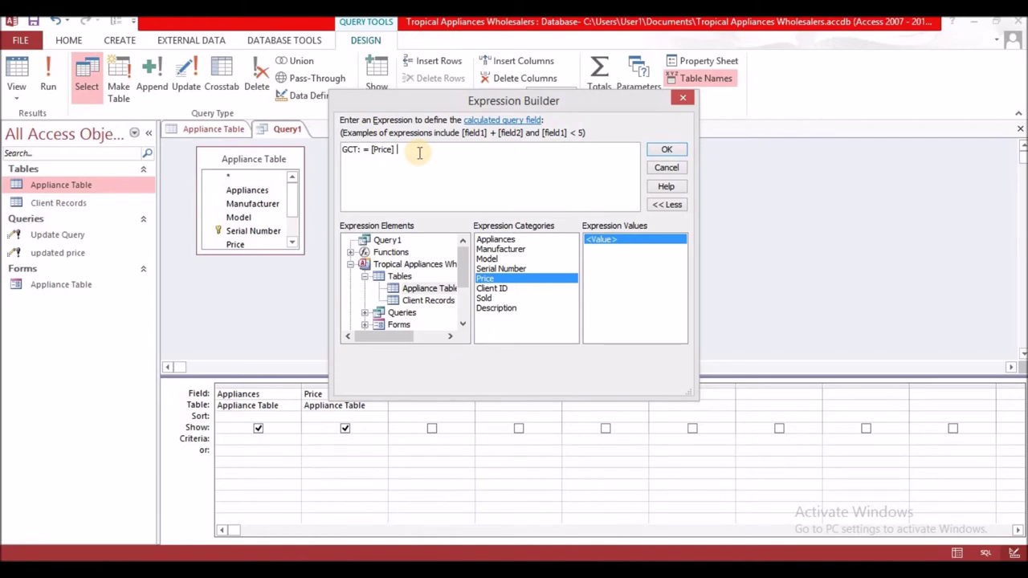
pyautogui.write('*')
pyautogui.write('0.15')
pyautogui.click(668, 152)
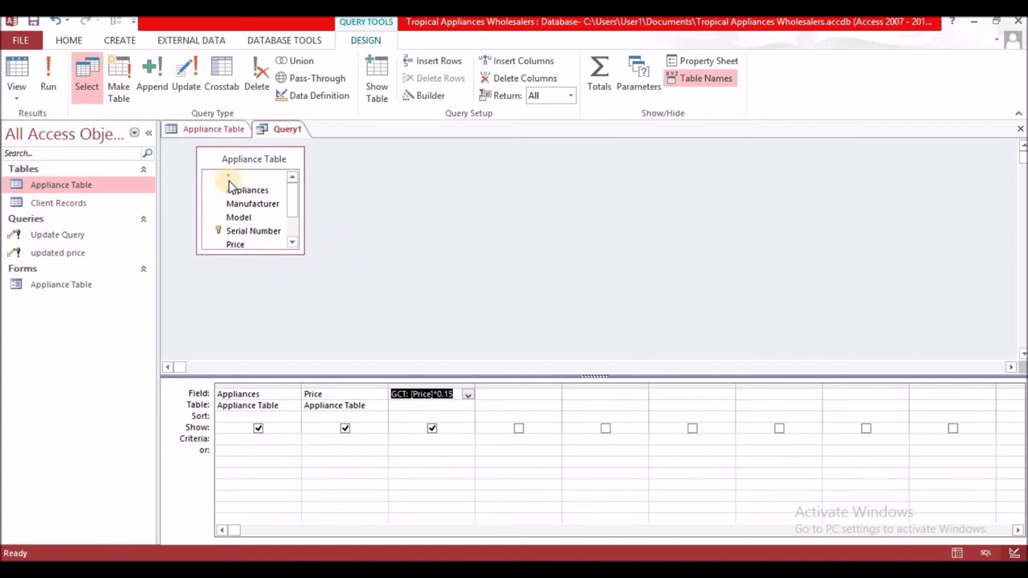
pyautogui.click(46, 89)
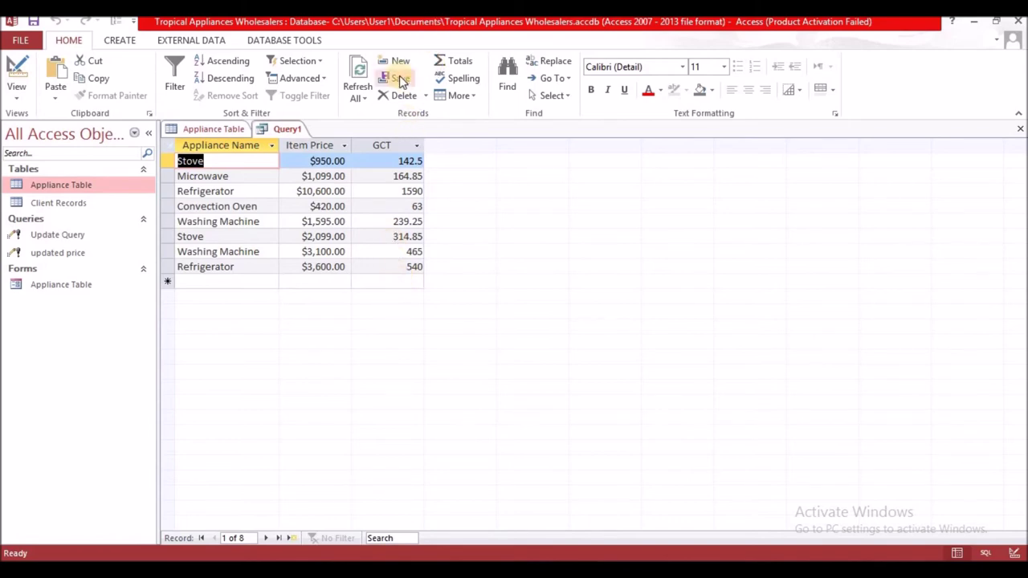
# Set the GCT calculated field's format to Currency in design view and rerun the query
pyautogui.click(16, 71)
pyautogui.click(413, 393)
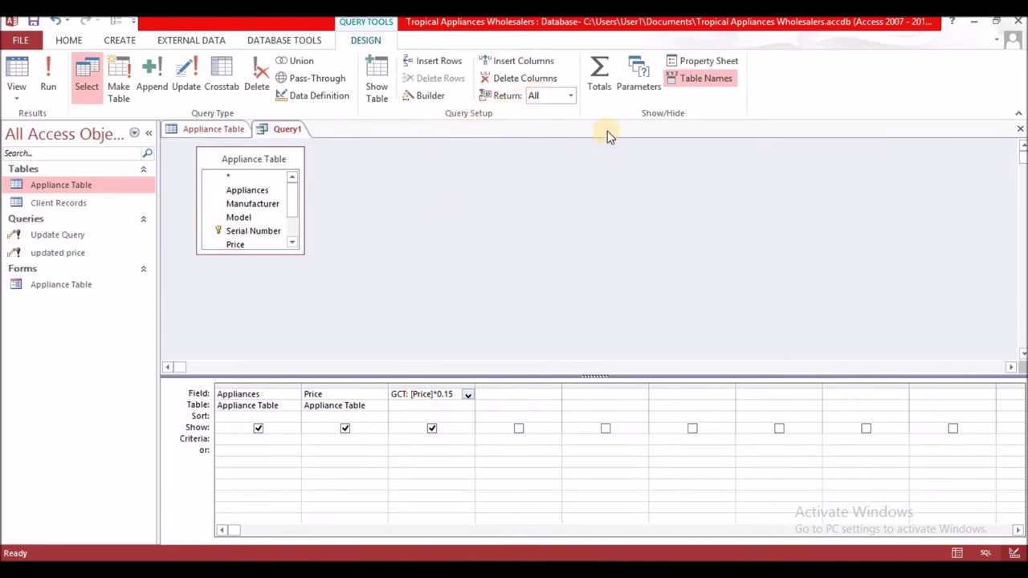
pyautogui.click(689, 64)
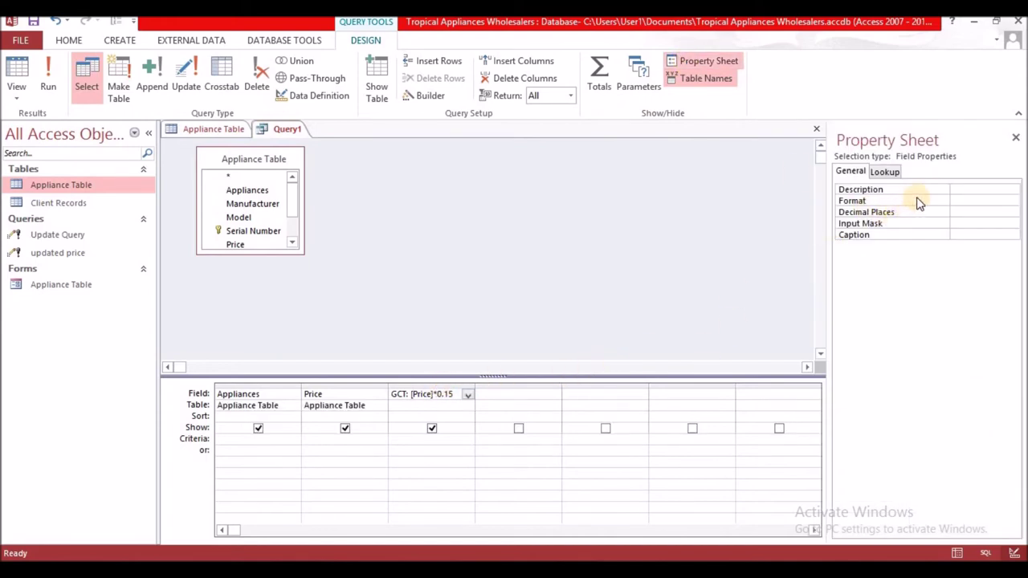
pyautogui.click(961, 189)
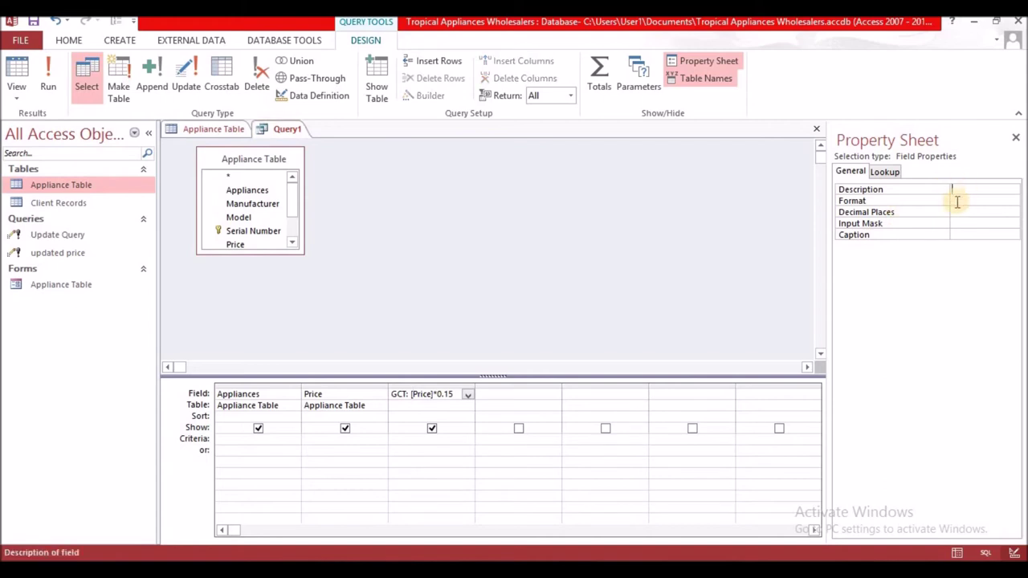
pyautogui.click(956, 201)
pyautogui.click(1013, 202)
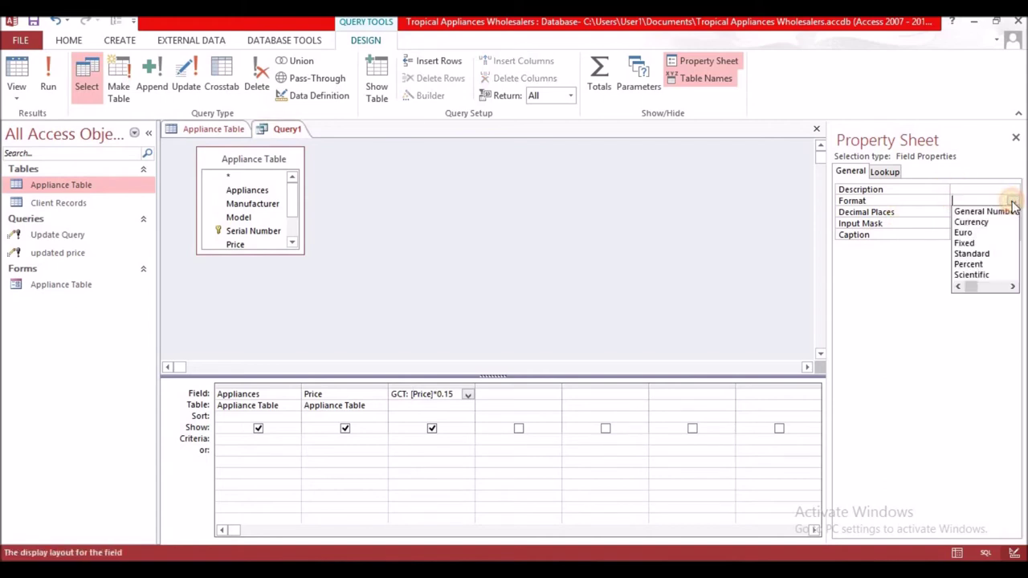
pyautogui.click(1000, 221)
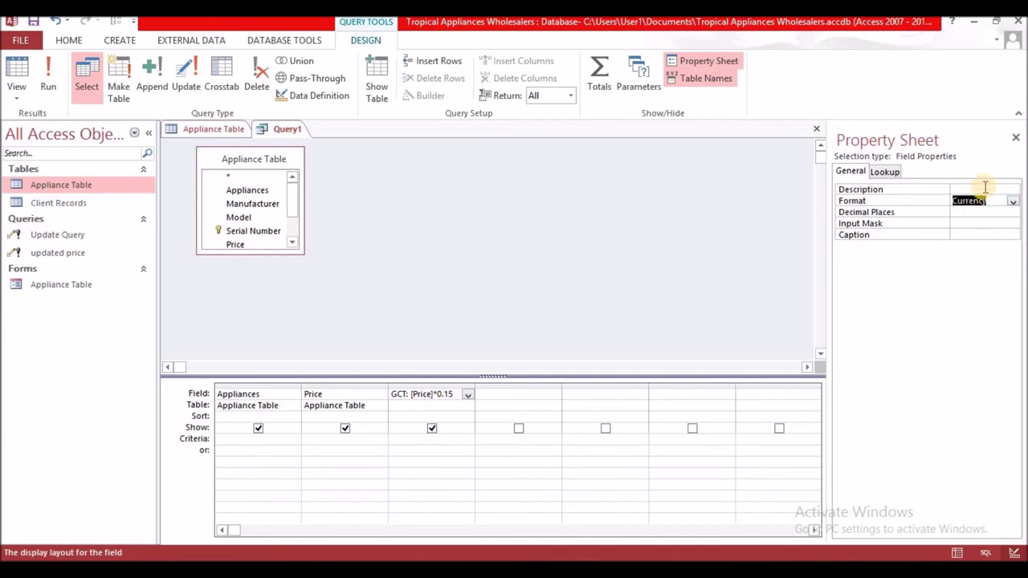
pyautogui.click(1015, 138)
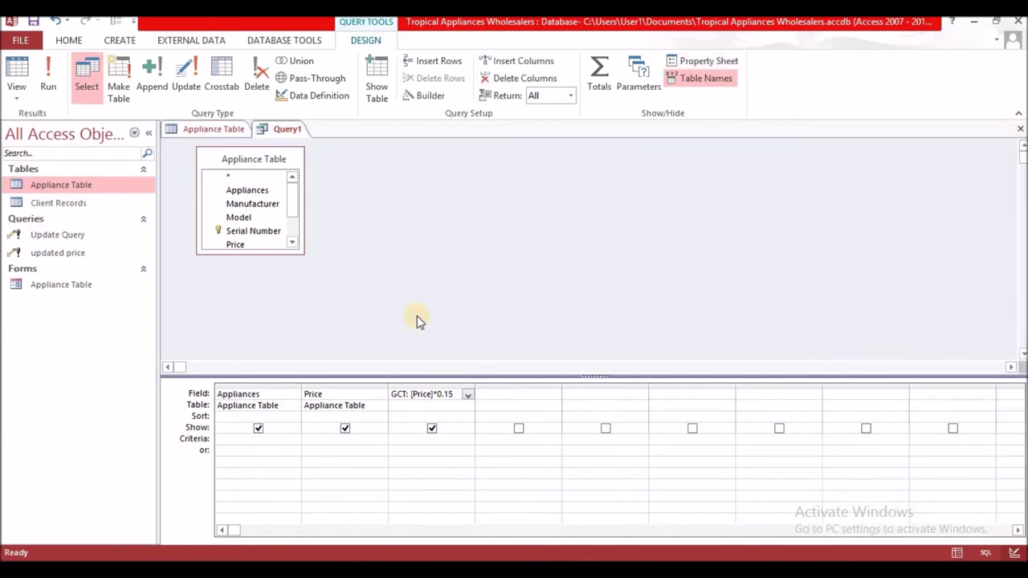
pyautogui.click(48, 84)
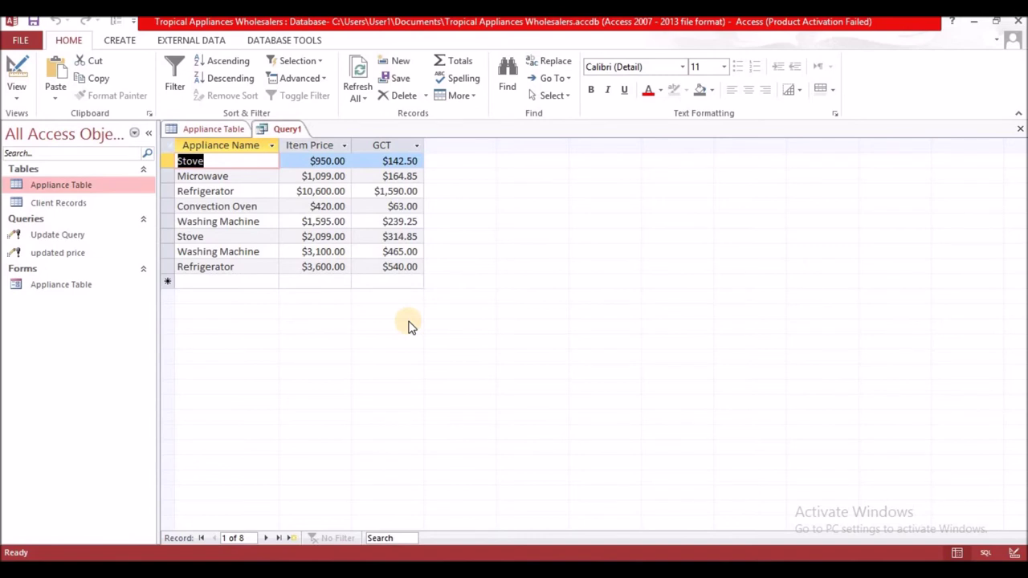
# Save the query as "GCT calculation" and close it
pyautogui.click(291, 135)
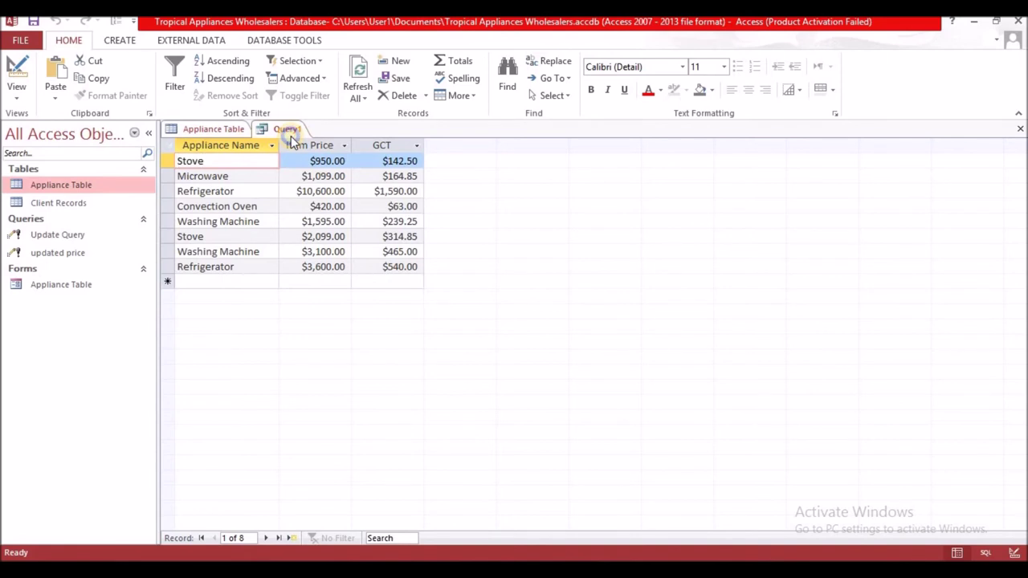
pyautogui.rightClick(291, 136)
pyautogui.click(305, 145)
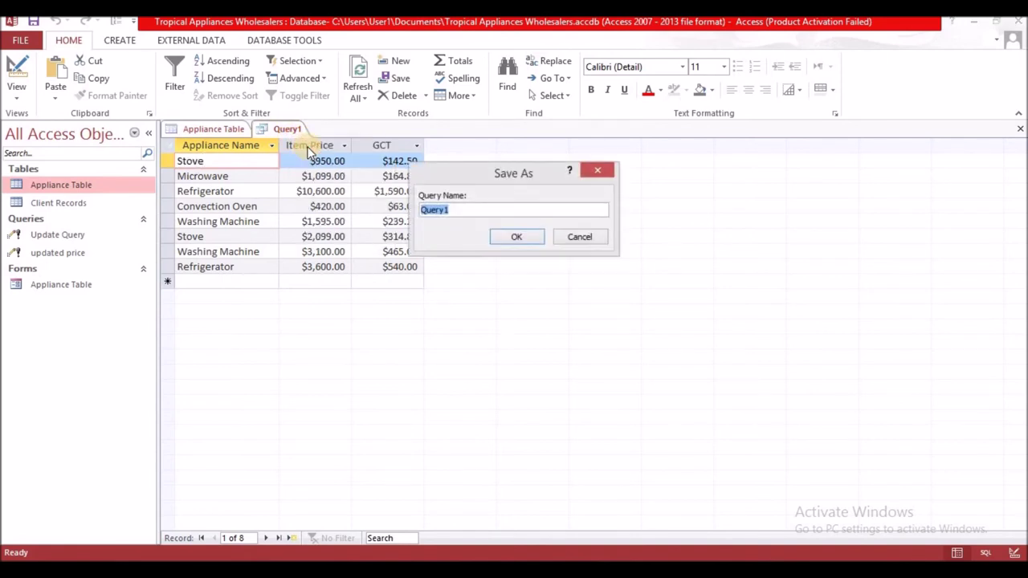
pyautogui.press('BackSpace')
pyautogui.write('GCT calculation')
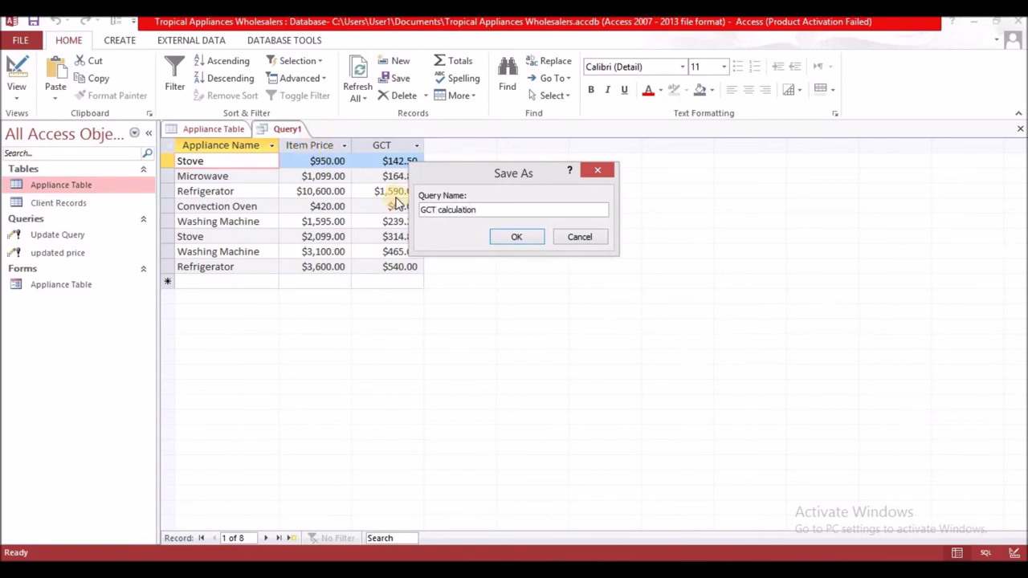
pyautogui.click(507, 240)
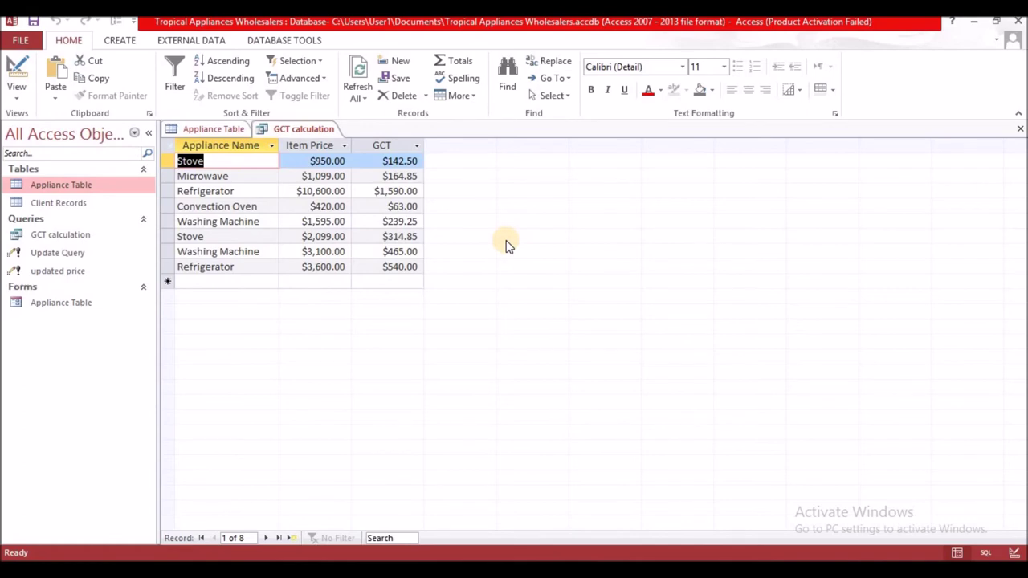
pyautogui.click(1021, 129)
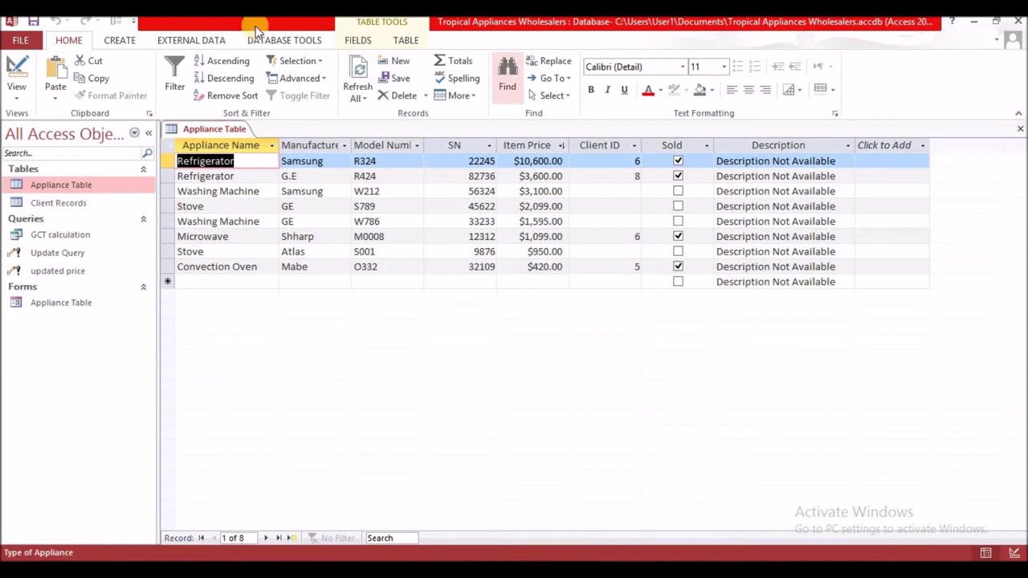
# Create a new update query in design view with the Appliance Table as its source
pyautogui.click(119, 40)
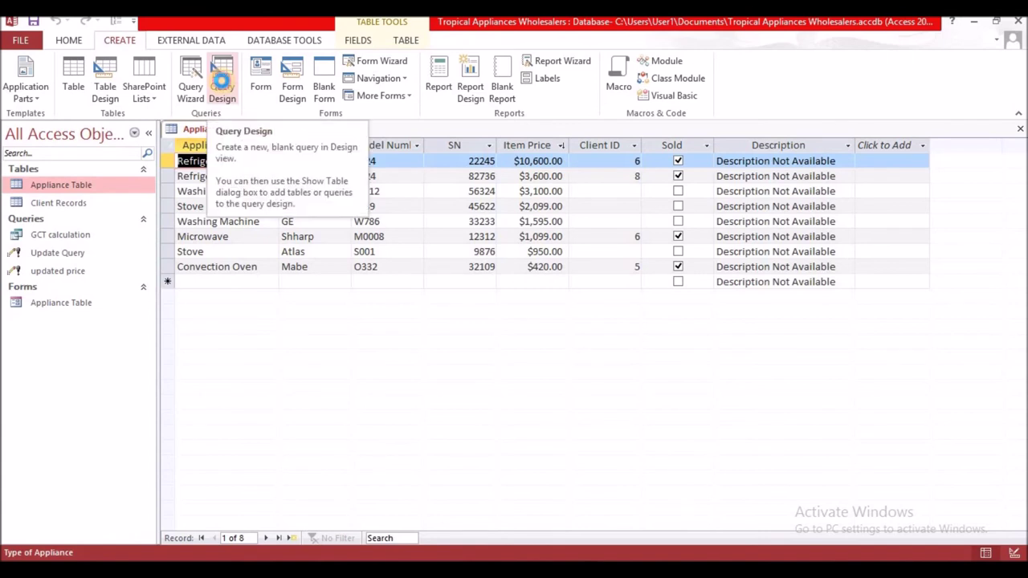
pyautogui.click(222, 87)
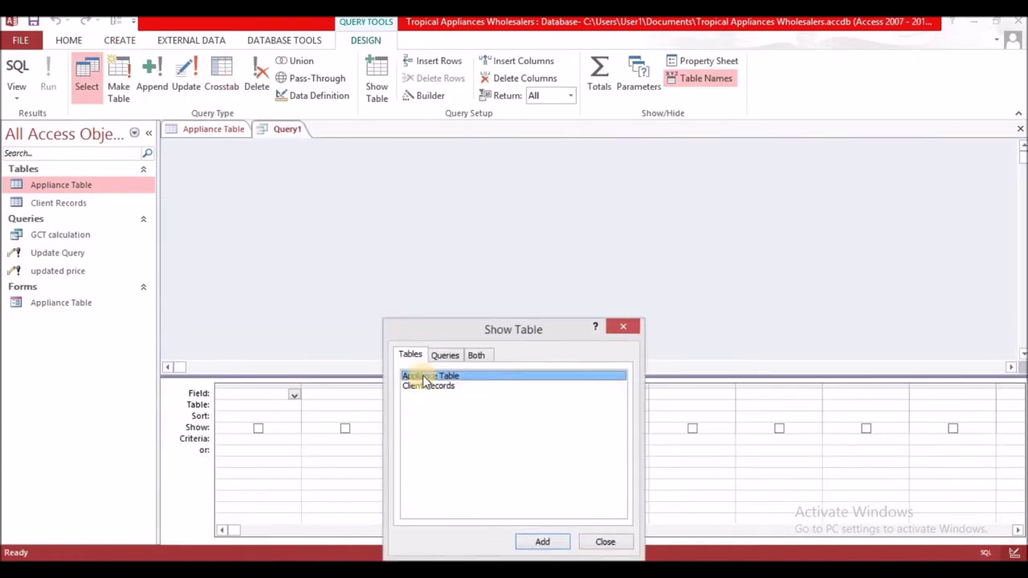
pyautogui.click(544, 542)
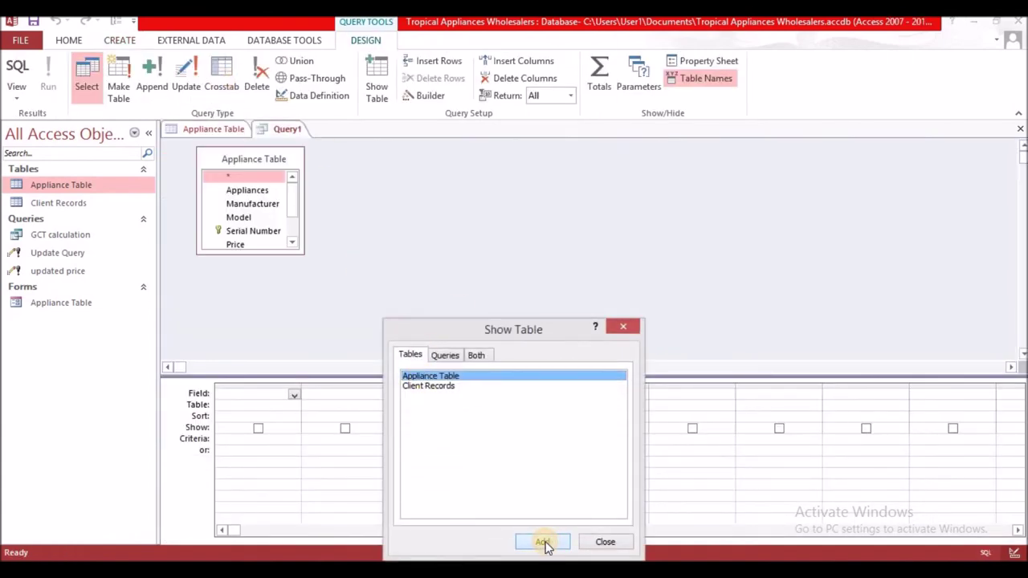
pyautogui.click(625, 326)
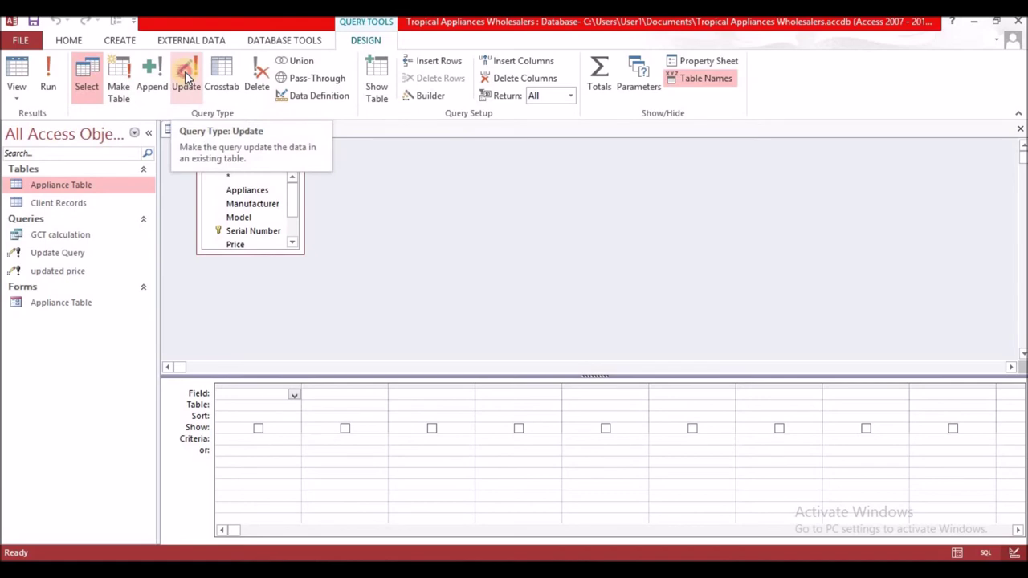
pyautogui.click(185, 76)
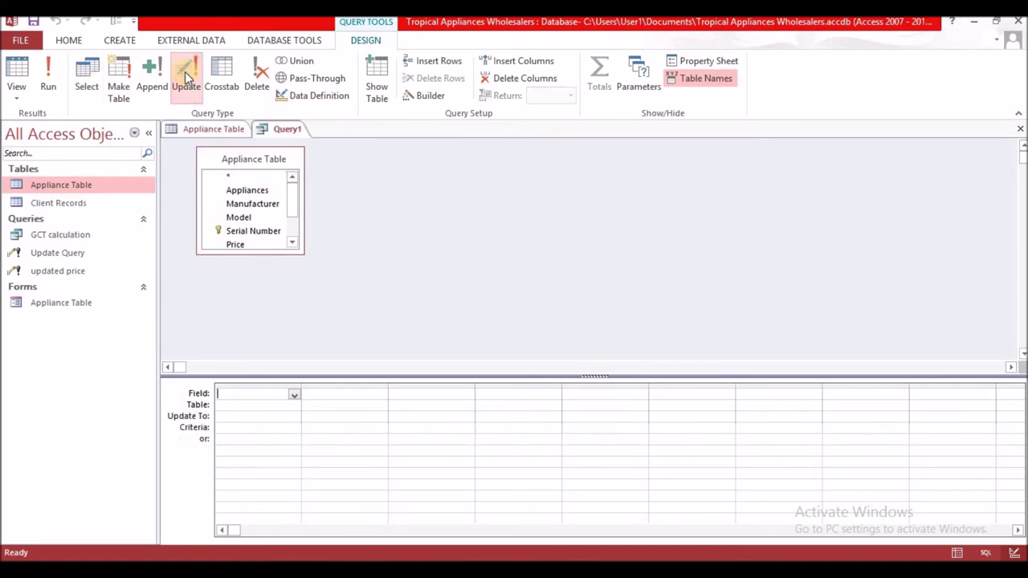
# Add the Serial Number field to the update query and open the Expression Builder for its Update To cell
pyautogui.doubleClick(251, 233)
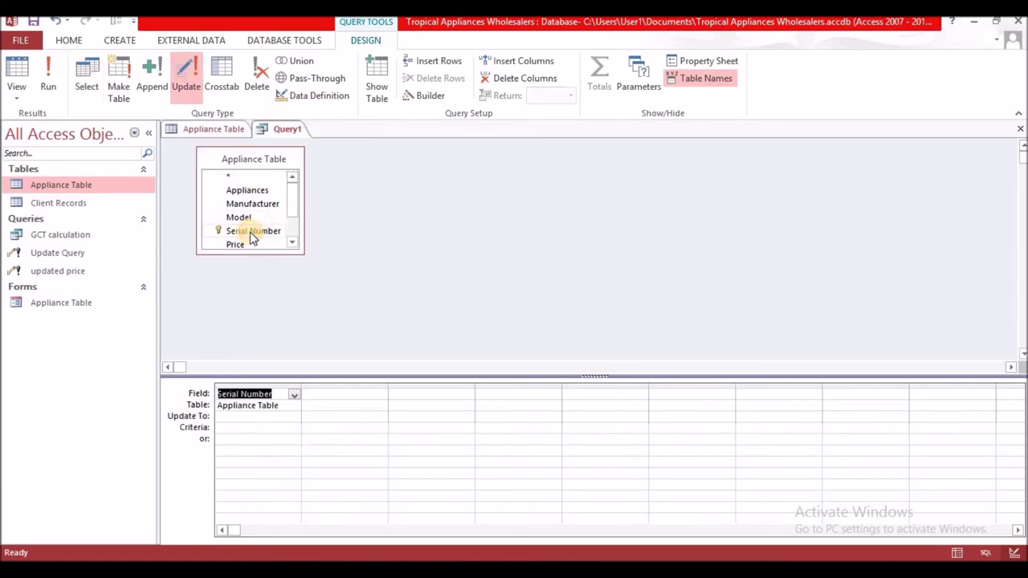
pyautogui.click(229, 418)
pyautogui.rightClick(228, 418)
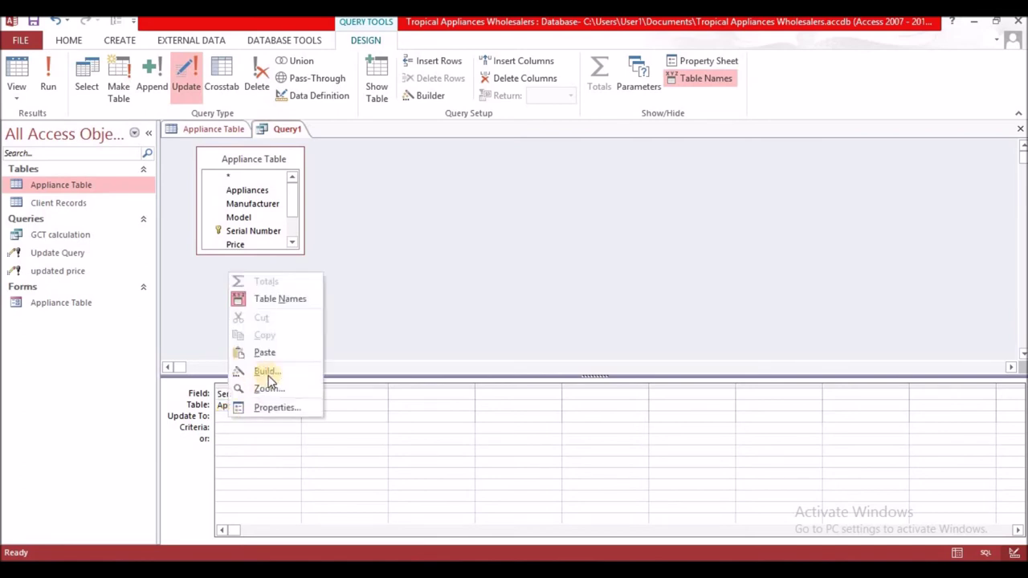
pyautogui.click(267, 371)
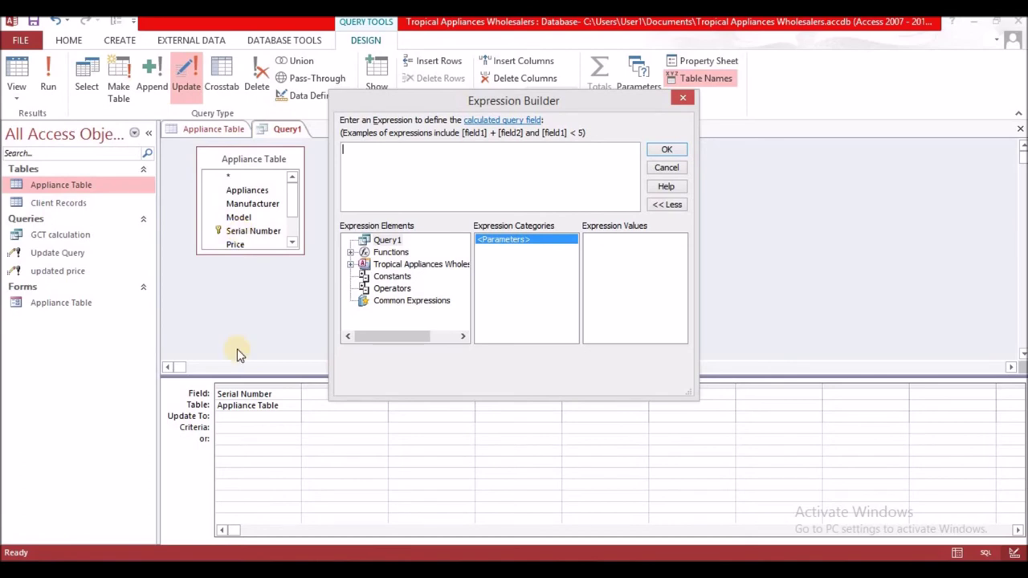
# Insert the Serial Number field from the Appliance Table into the expression
pyautogui.click(350, 264)
pyautogui.click(364, 277)
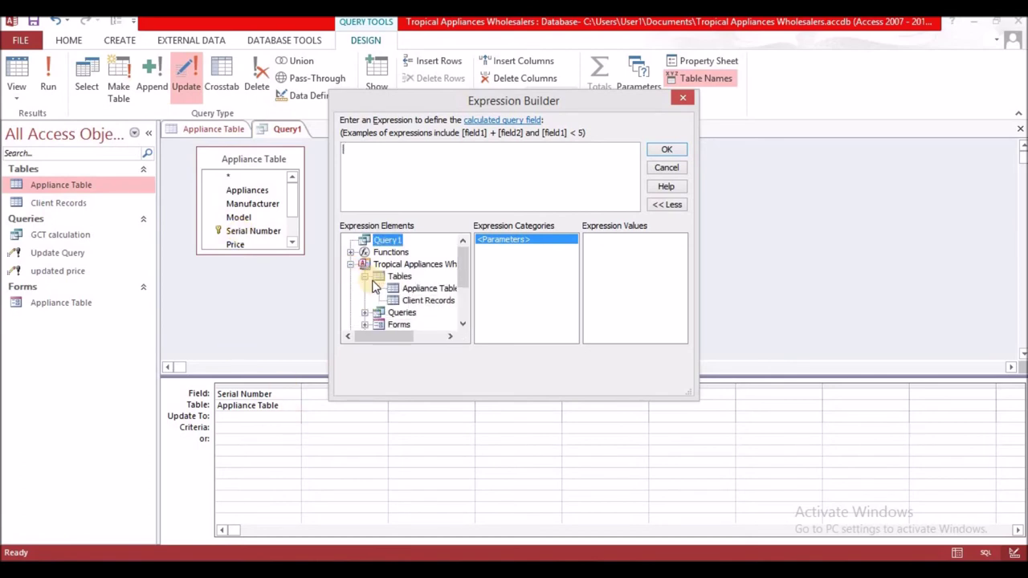
pyautogui.click(448, 291)
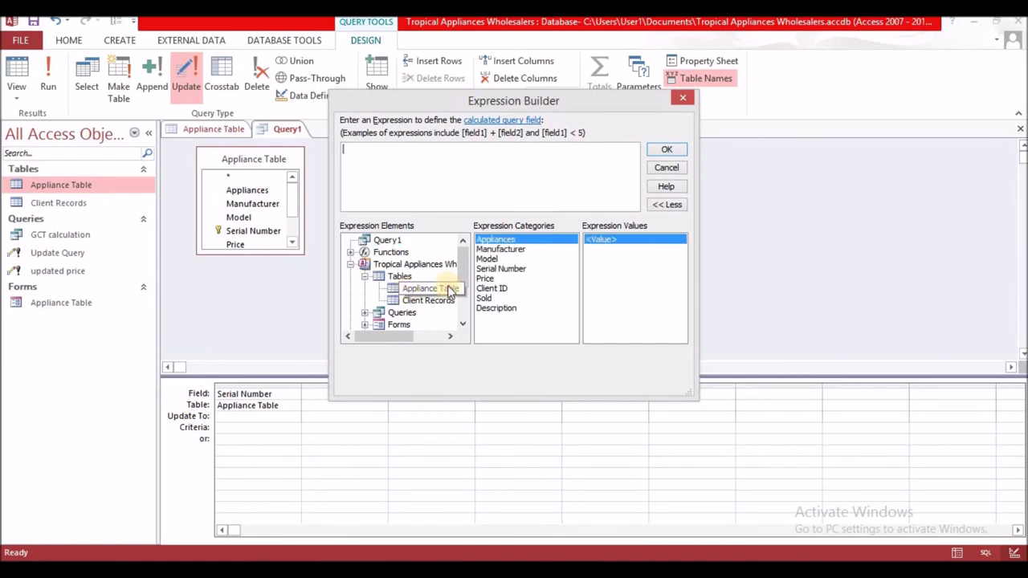
pyautogui.doubleClick(499, 268)
# Remove the Appliance Table prefix so the expression reads [Serial Number] +1, and accept it
pyautogui.click(405, 149)
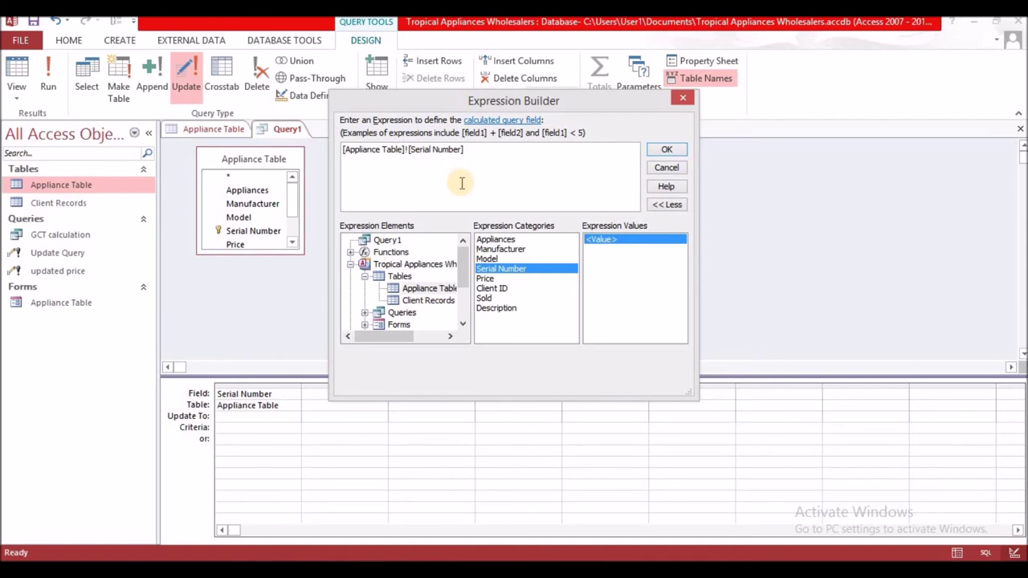
pyautogui.press('BackSpace')
pyautogui.press('BackSpace')
pyautogui.press('BackSpace')
pyautogui.press('BackSpace')
pyautogui.press('BackSpace')
pyautogui.press('BackSpace')
pyautogui.press('BackSpace')
pyautogui.press('BackSpace')
pyautogui.press('BackSpace')
pyautogui.press('BackSpace')
pyautogui.press('BackSpace')
pyautogui.press('BackSpace')
pyautogui.press('BackSpace')
pyautogui.press('BackSpace')
pyautogui.press('BackSpace')
pyautogui.press('BackSpace')
pyautogui.press('BackSpace')
pyautogui.press('Delete')
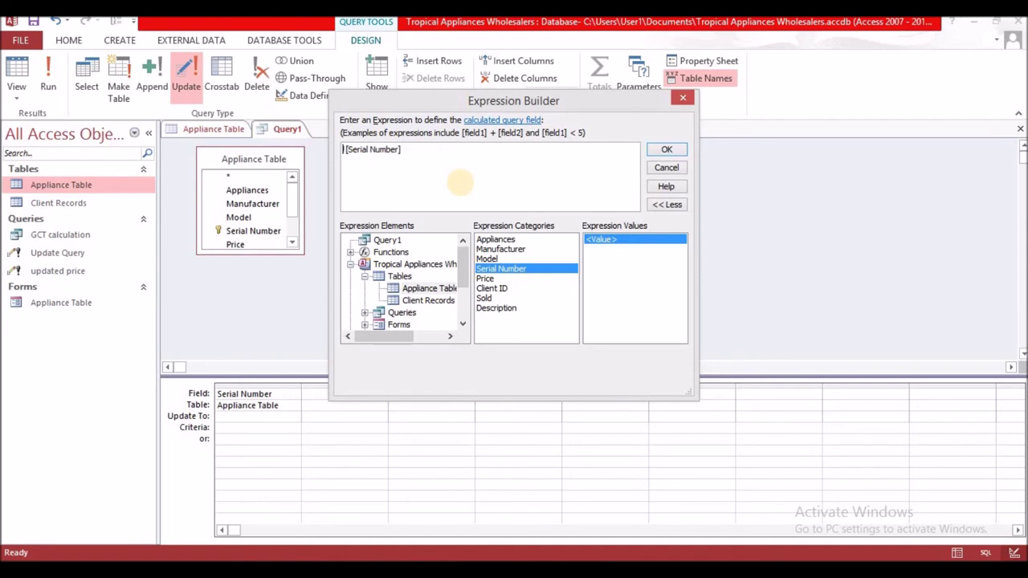
pyautogui.press('Delete')
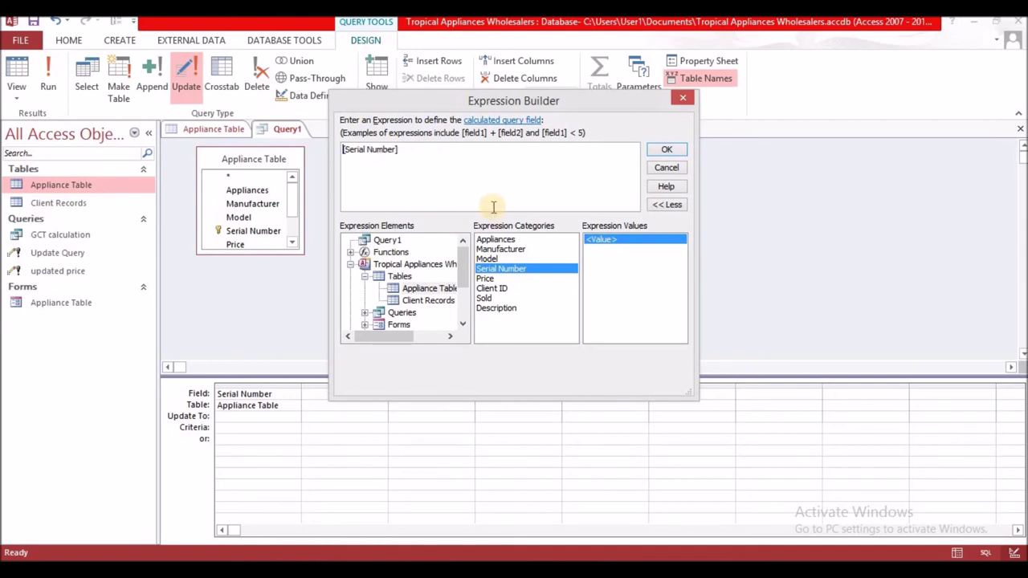
pyautogui.click(423, 150)
pyautogui.write('+1')
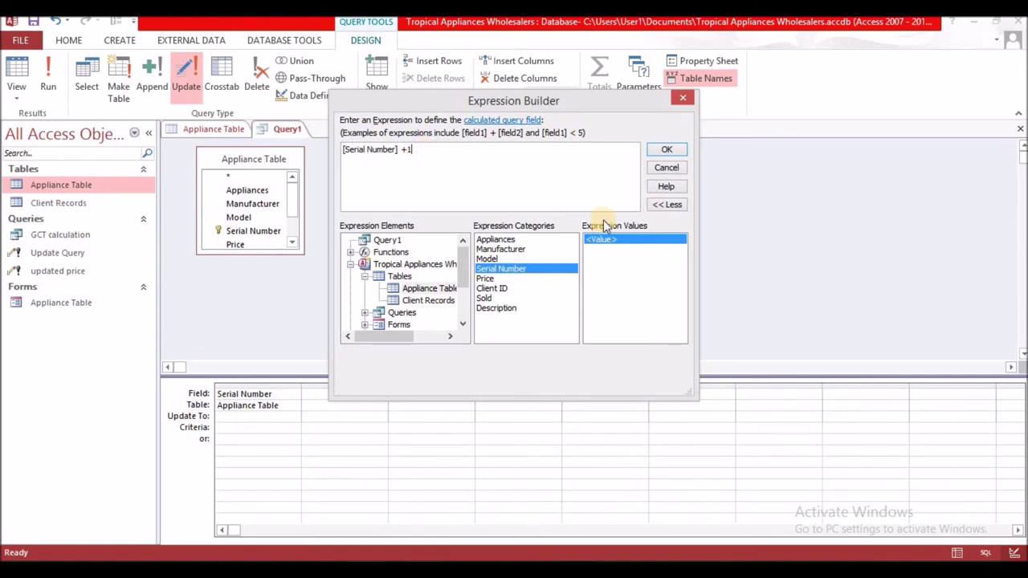
pyautogui.click(665, 151)
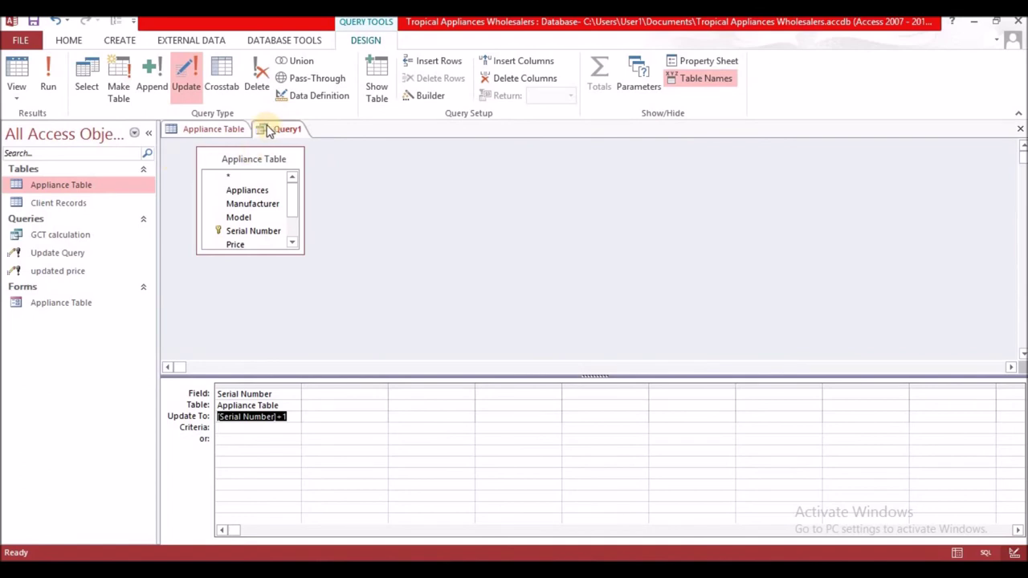
# Run the serial number update query with confirmation, comparing the Appliance Table's SN values before and after
pyautogui.click(207, 131)
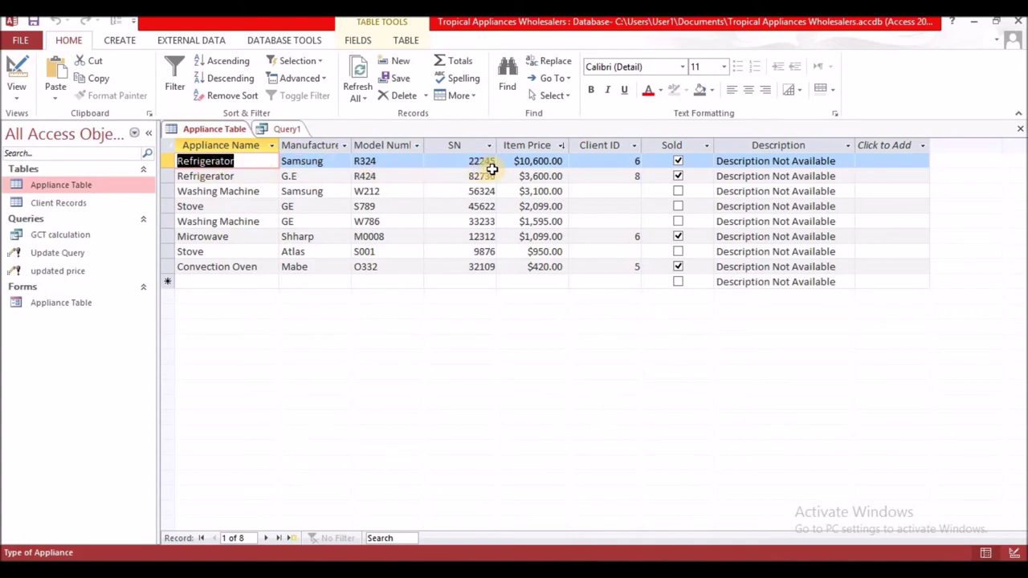
pyautogui.click(289, 130)
pyautogui.click(378, 45)
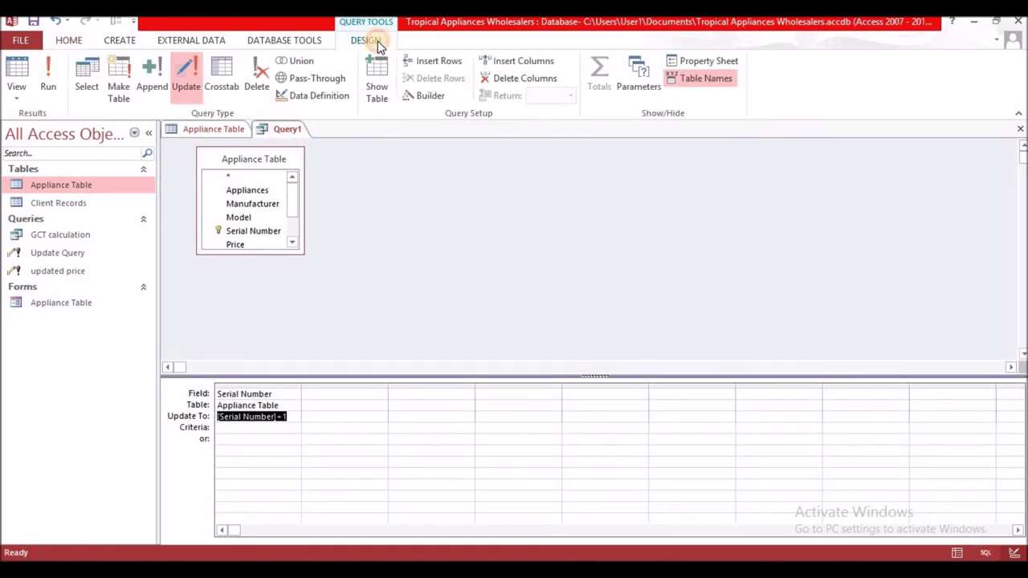
pyautogui.click(50, 78)
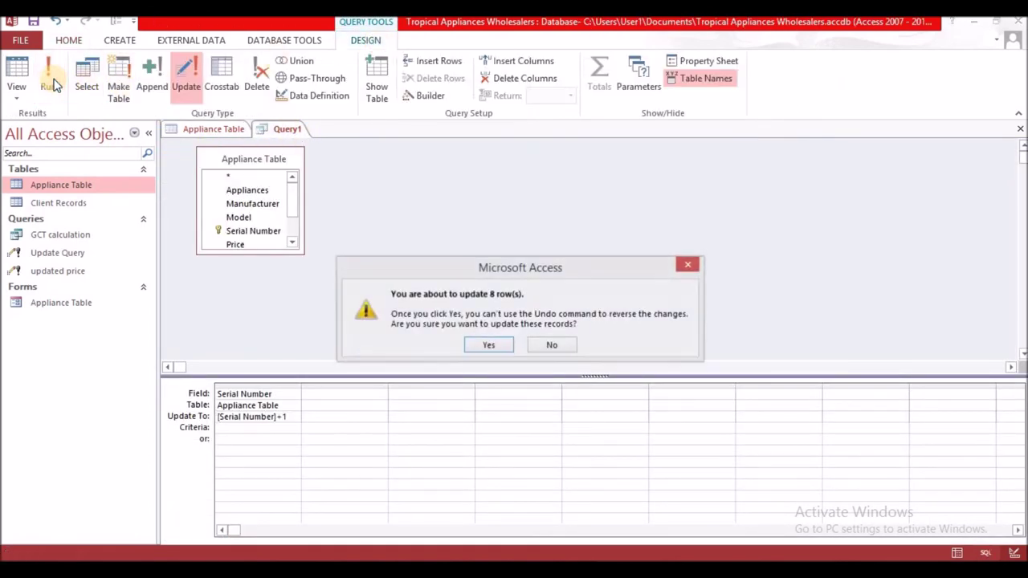
pyautogui.click(485, 350)
pyautogui.click(211, 131)
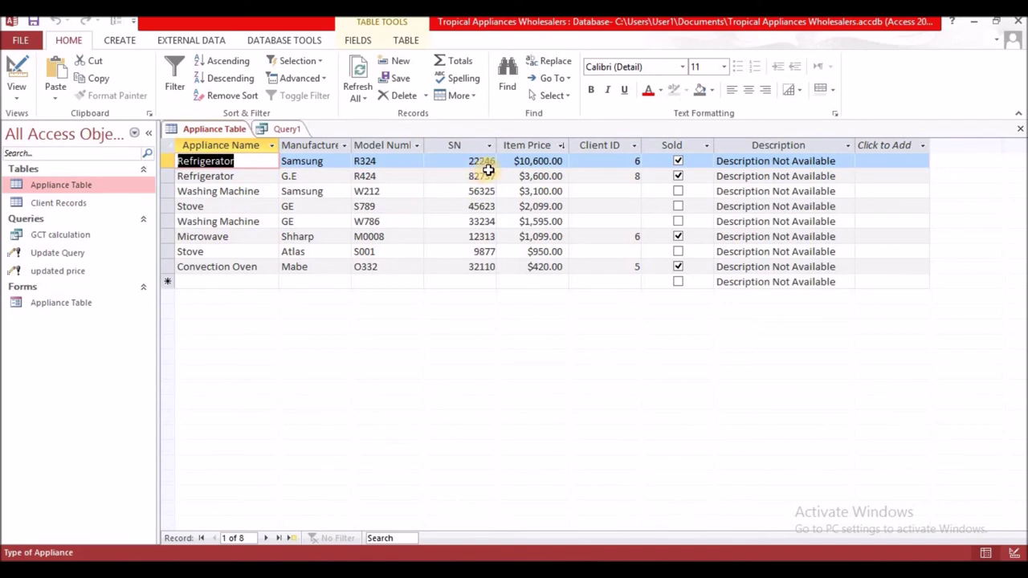
# Save the query as "Serial number update" and close it
pyautogui.click(281, 131)
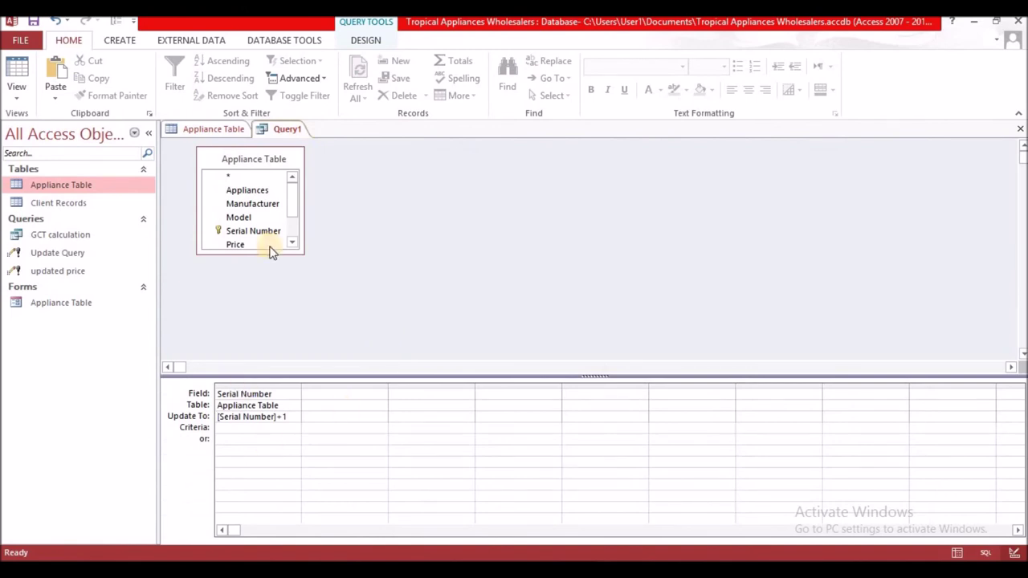
pyautogui.rightClick(278, 130)
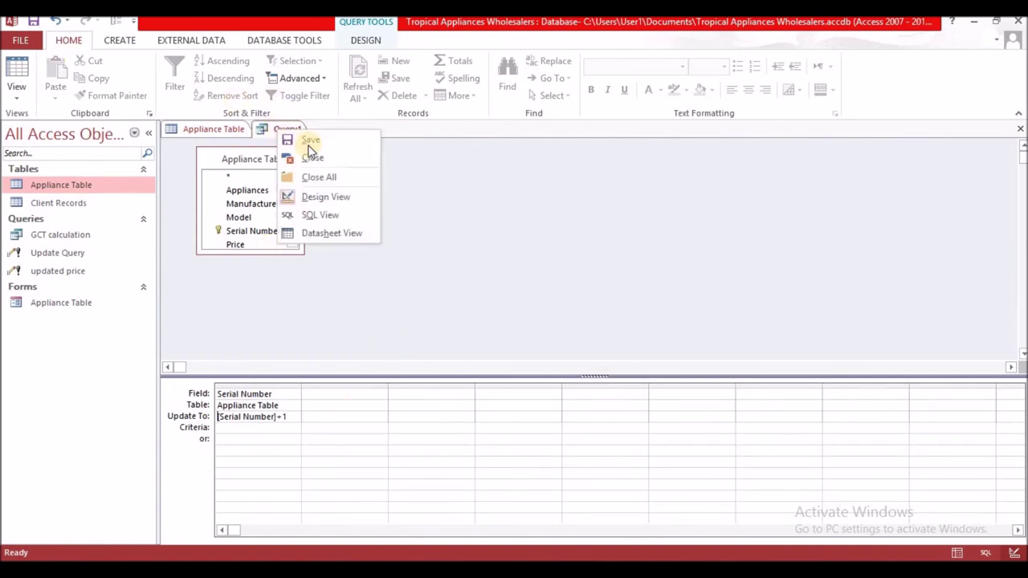
pyautogui.click(313, 145)
pyautogui.write('Ss')
pyautogui.write('rial number ')
pyautogui.write('update')
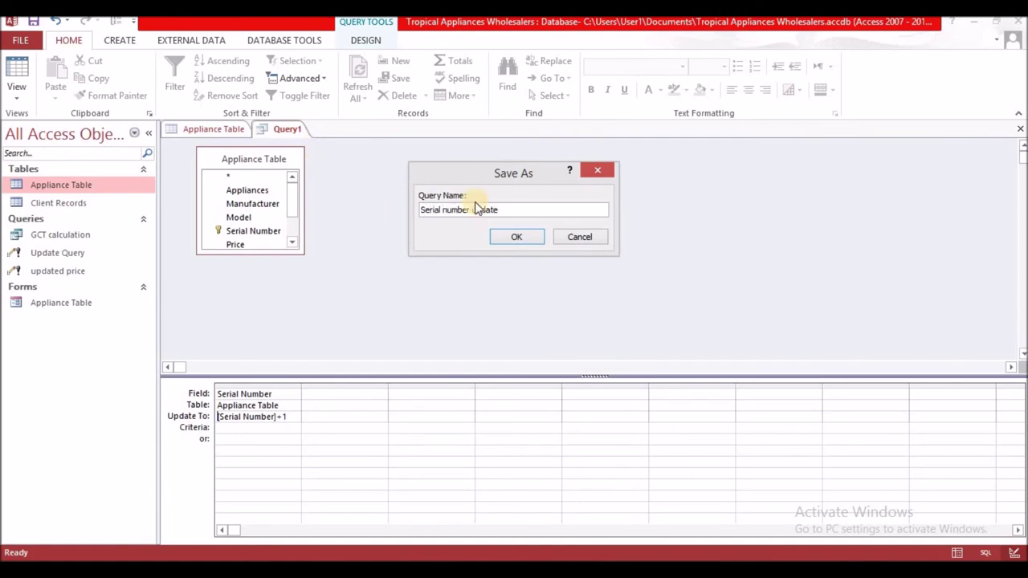
pyautogui.click(516, 236)
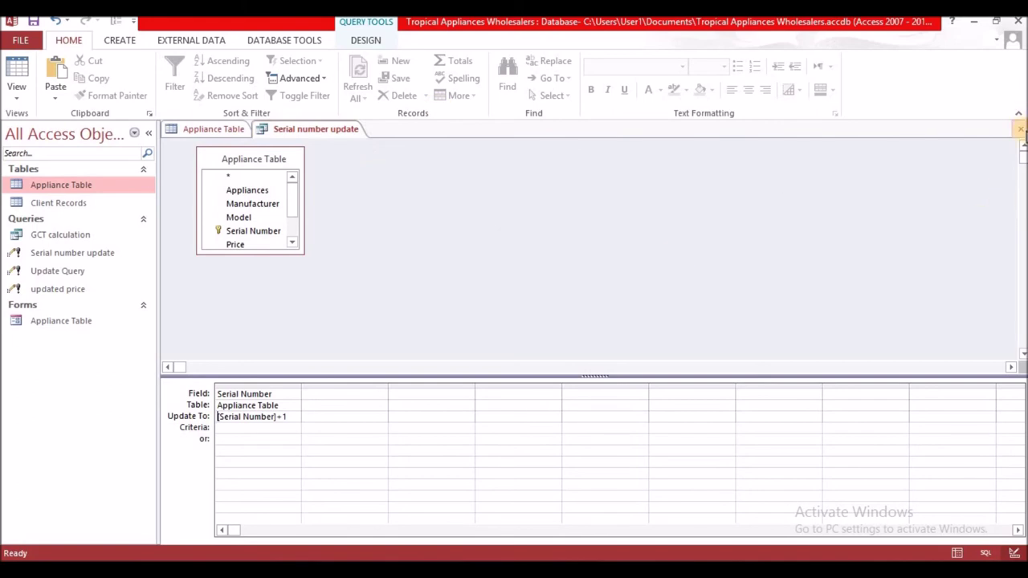
pyautogui.click(1020, 129)
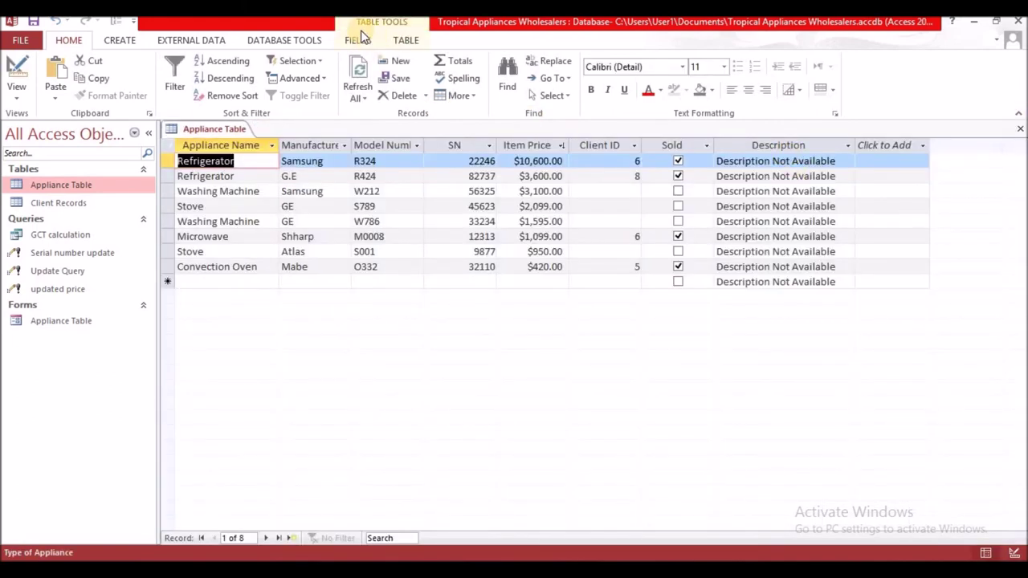
# Create a new query in design view with the Appliance Table as its source
pyautogui.click(121, 41)
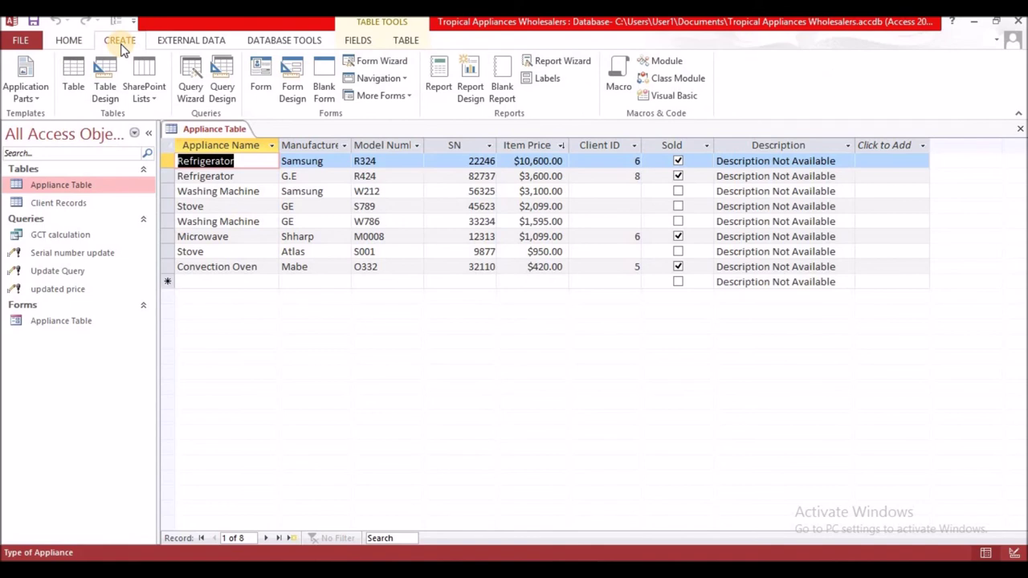
pyautogui.click(217, 88)
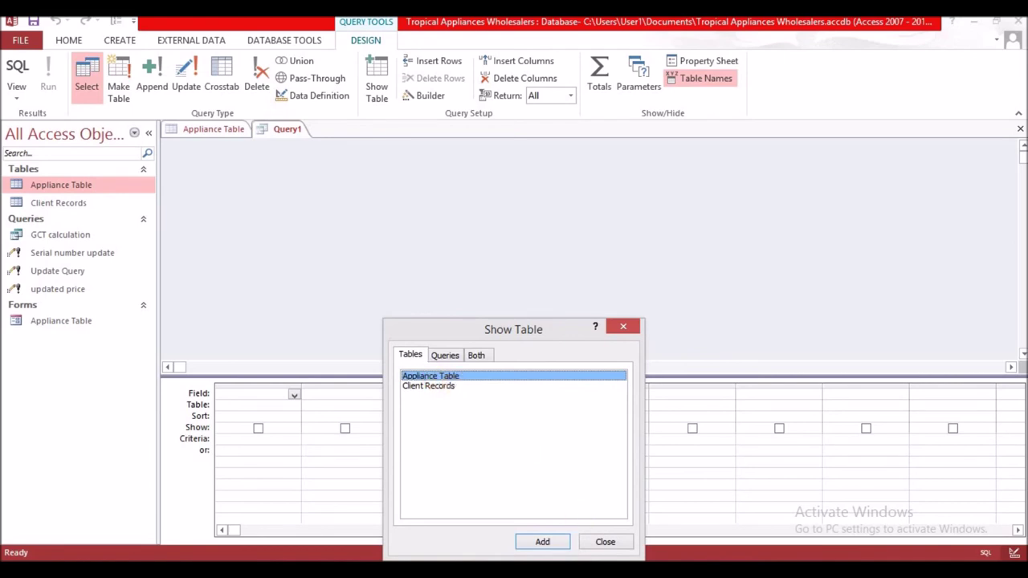
pyautogui.click(538, 545)
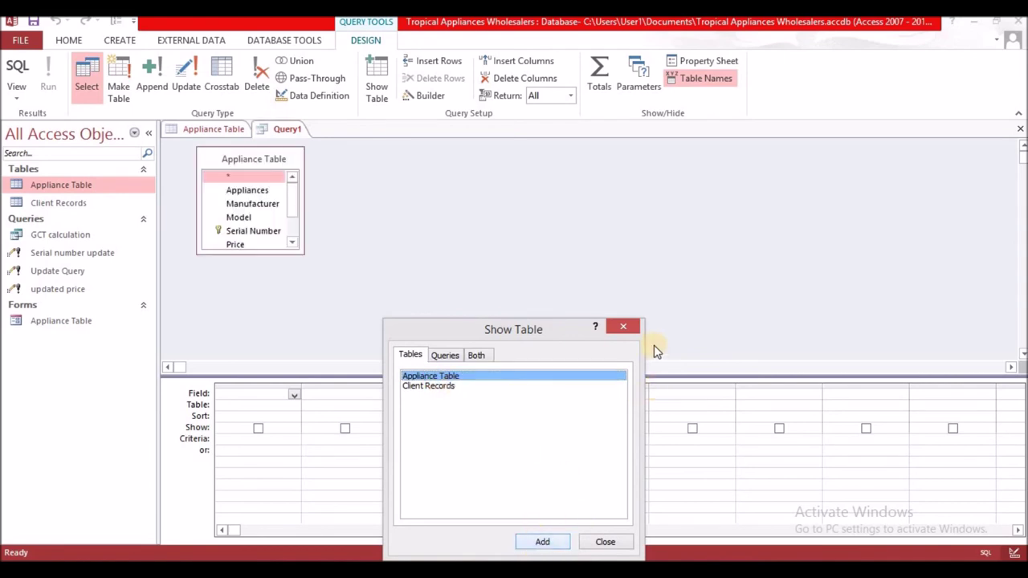
pyautogui.click(629, 329)
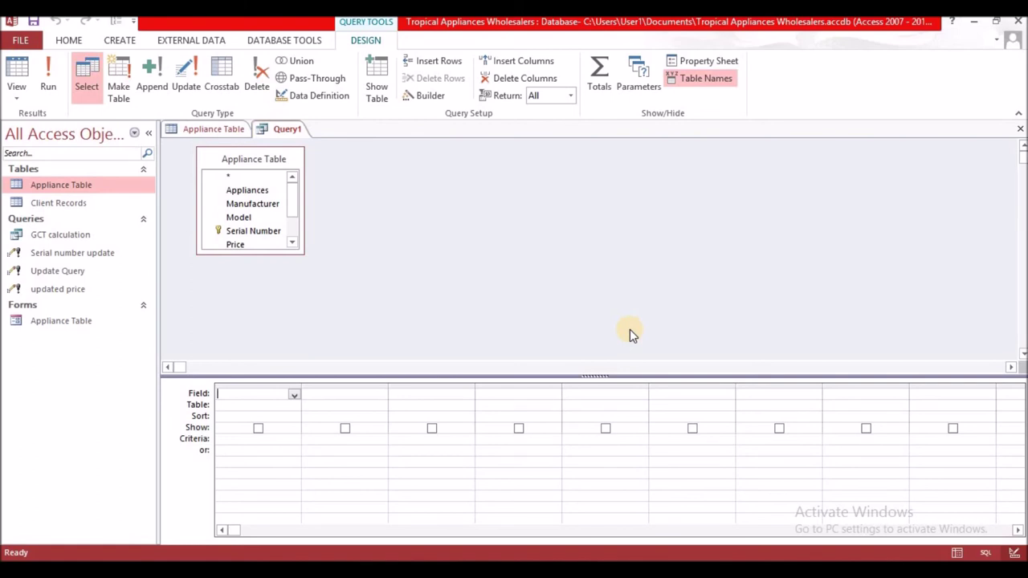
# Add the Sold field to the query and turn on the Totals row in the design grid
pyautogui.scroll(-1, 291, 233)
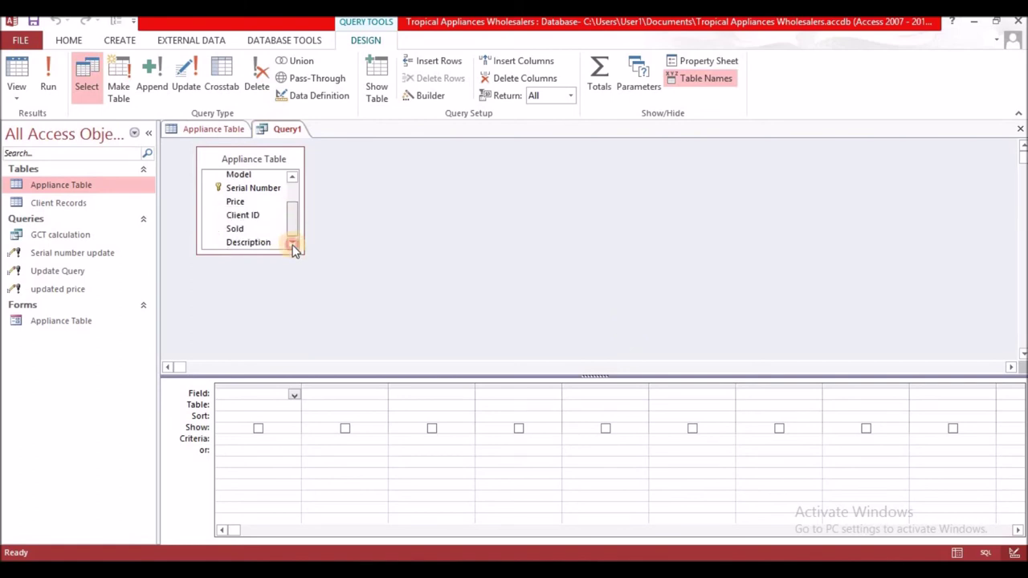
pyautogui.doubleClick(235, 228)
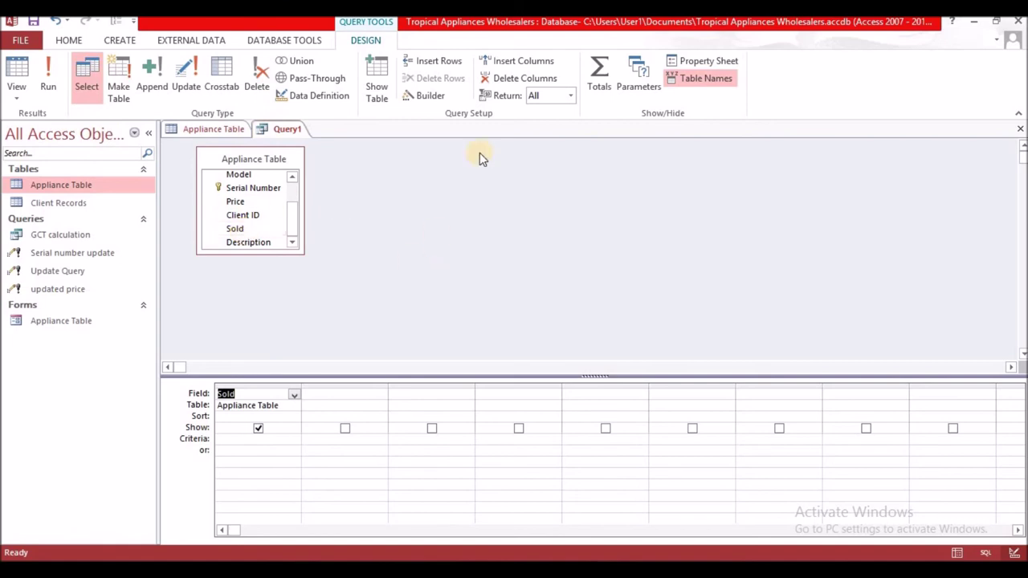
pyautogui.click(603, 79)
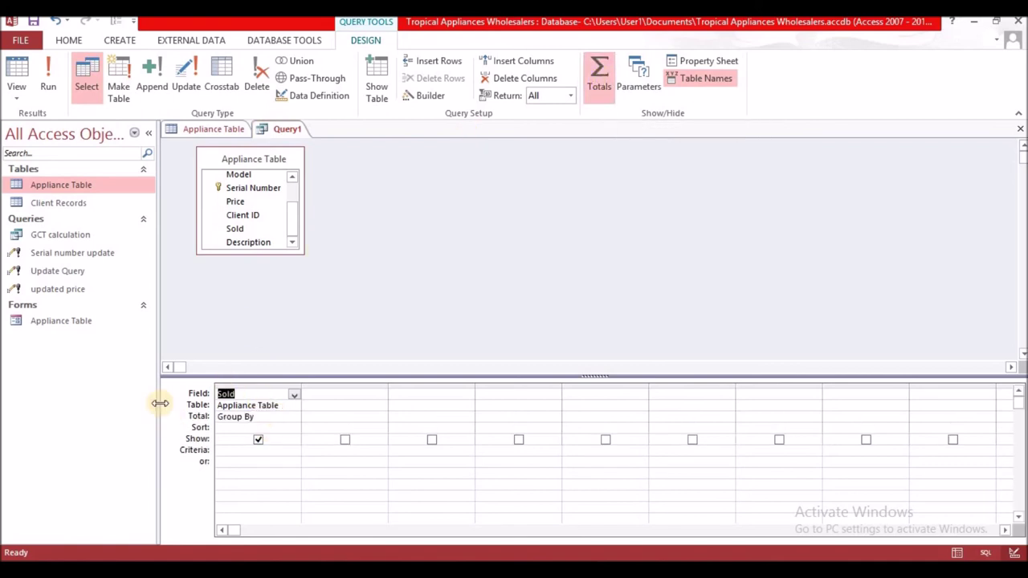
# Set the Sold field's total to Sum with the criterion Yes, and run the query
pyautogui.click(271, 416)
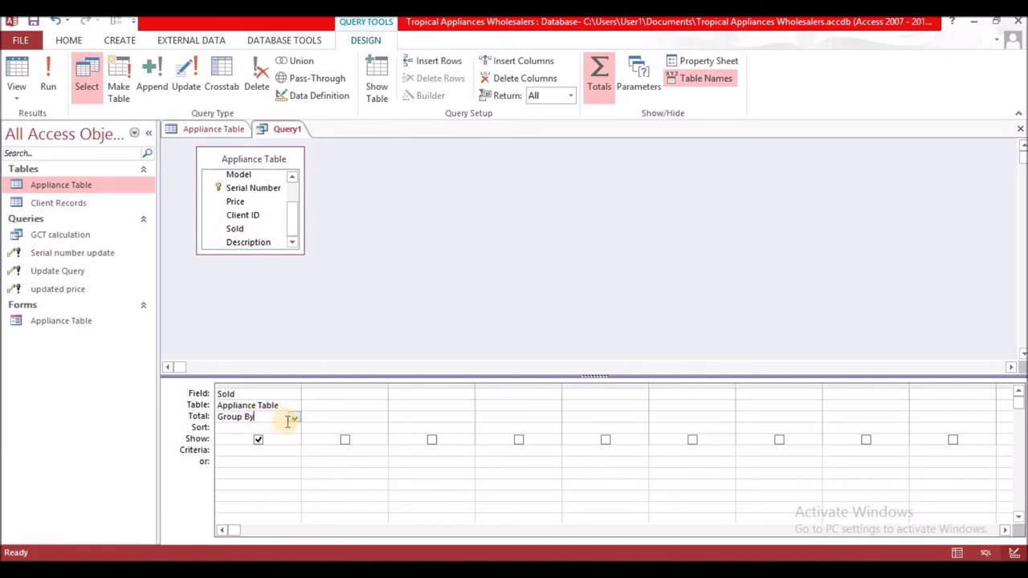
pyautogui.click(294, 419)
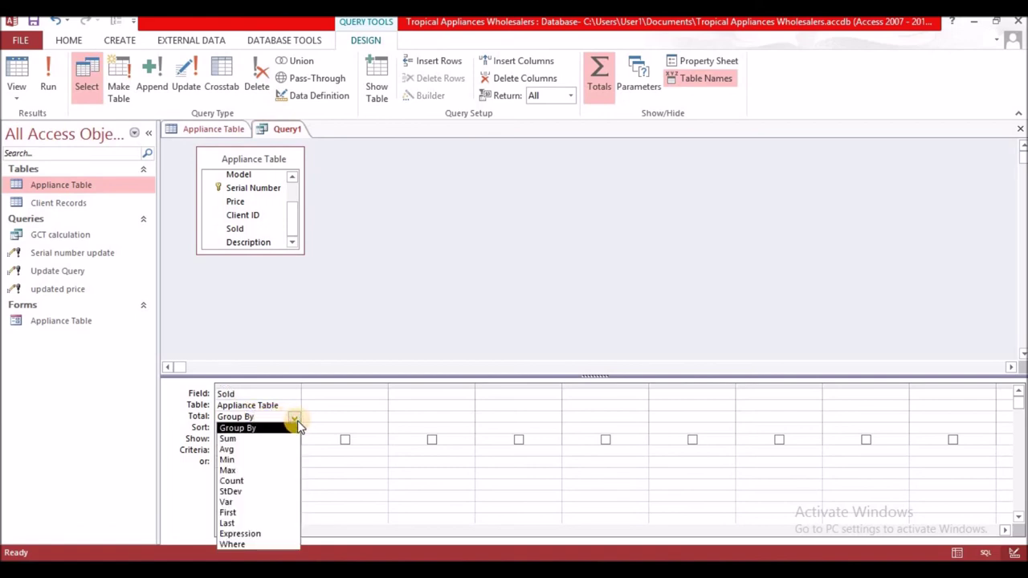
pyautogui.click(241, 440)
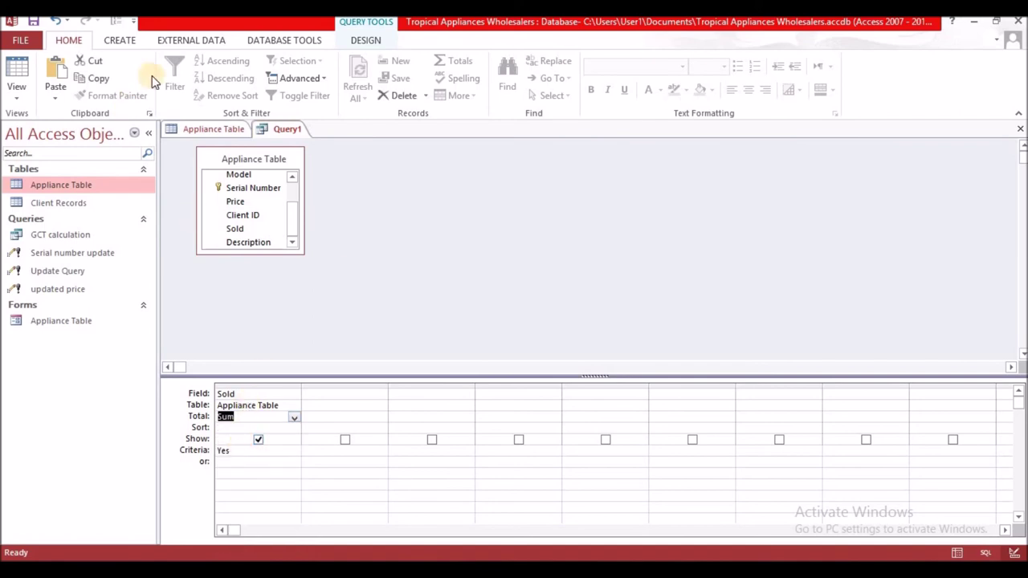
pyautogui.click(358, 39)
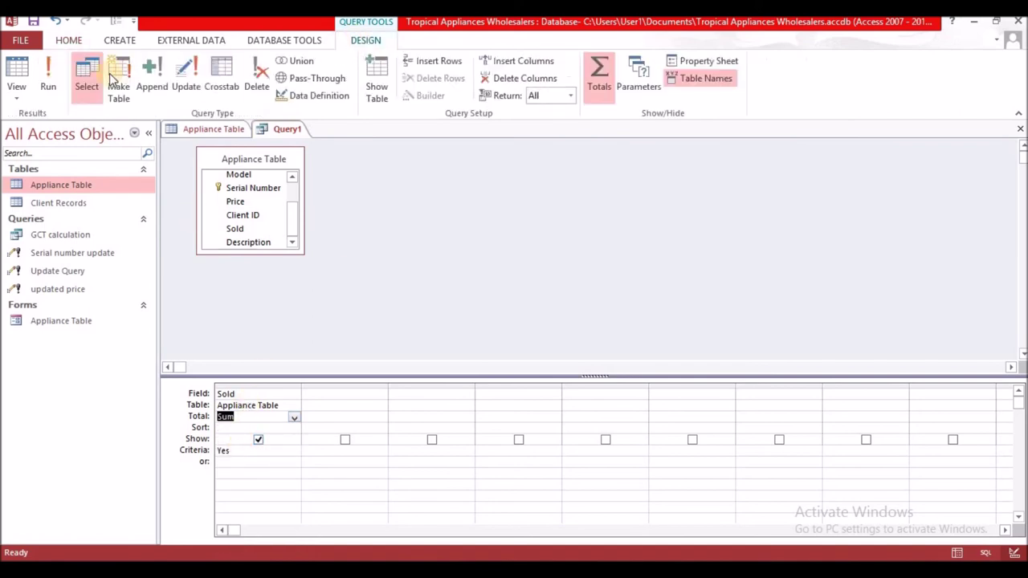
pyautogui.click(48, 76)
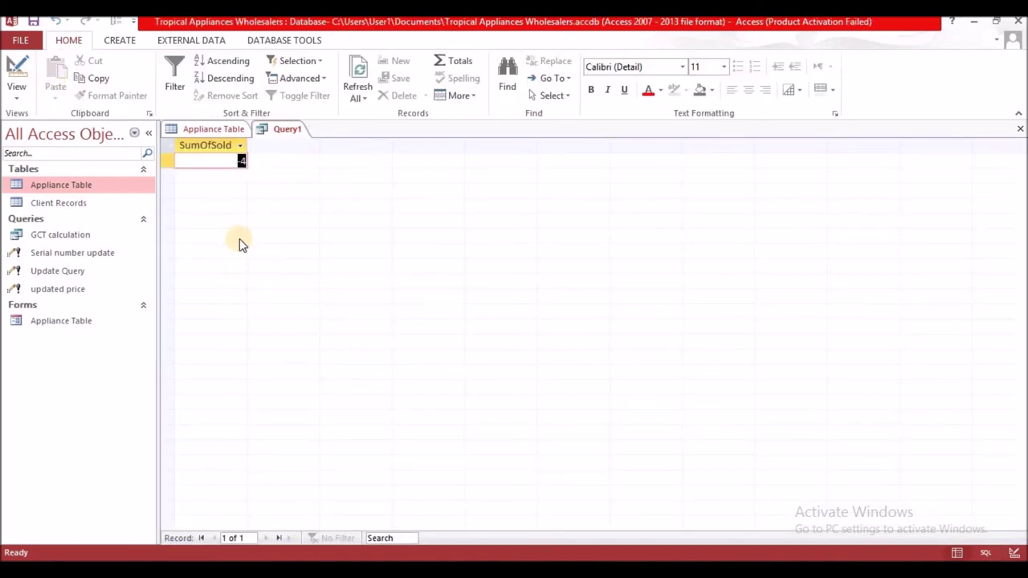
# Compare the SumOfSold result with the Sold check boxes in the Appliance Table
pyautogui.click(199, 161)
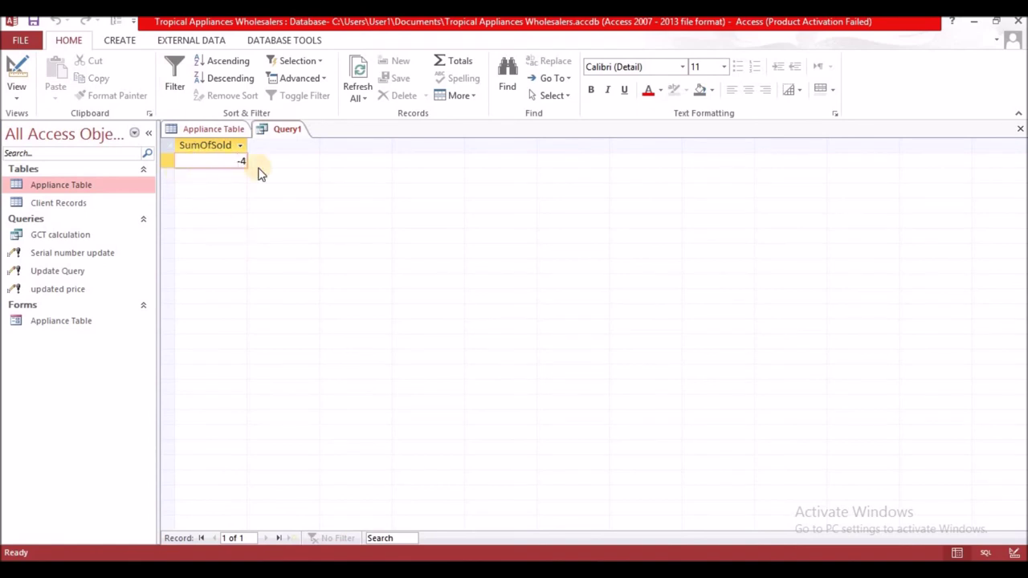
pyautogui.click(212, 128)
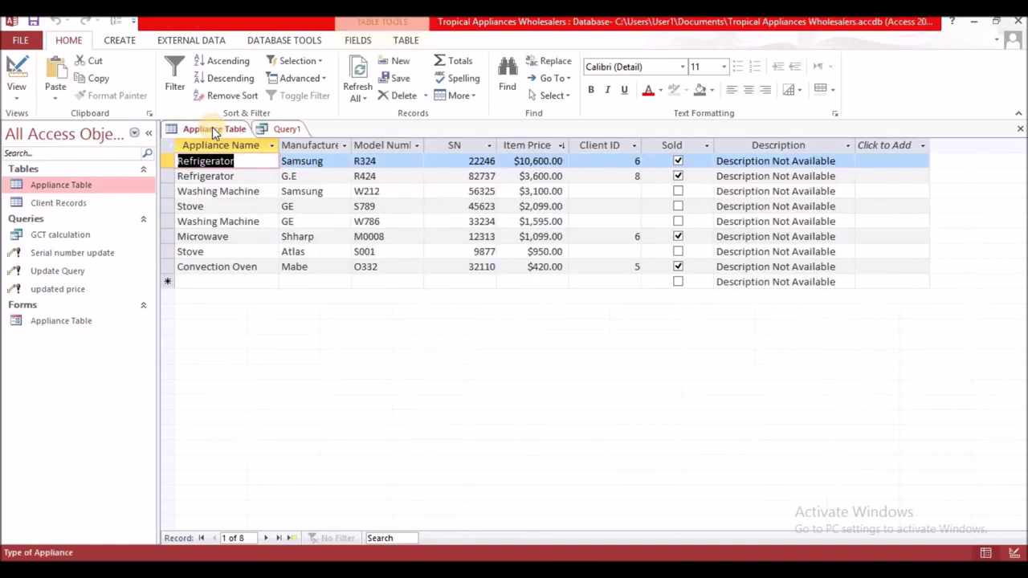
pyautogui.click(285, 132)
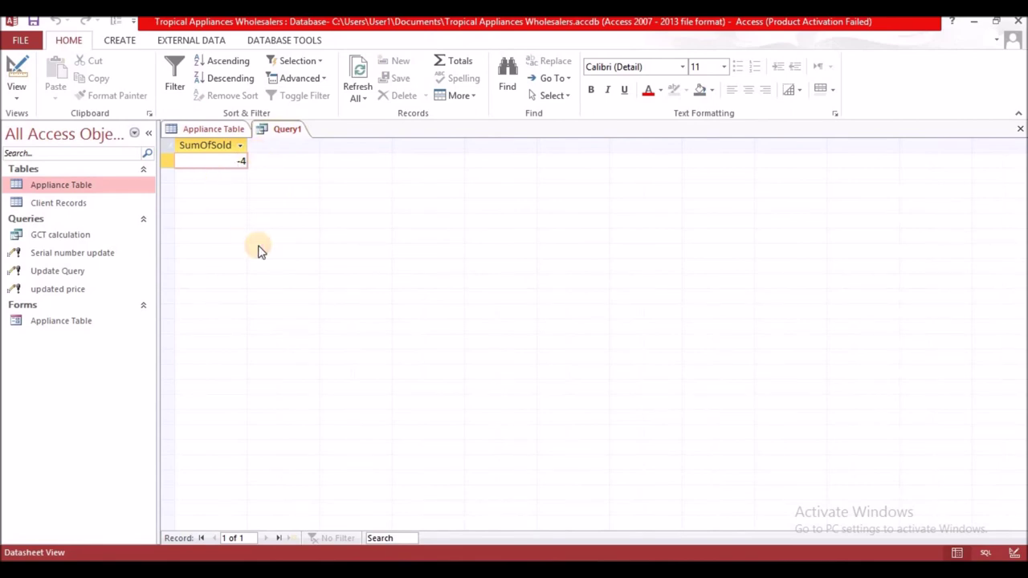
# Save the sum query as Sold total and close it
pyautogui.click(281, 131)
pyautogui.rightClick(281, 132)
pyautogui.click(319, 138)
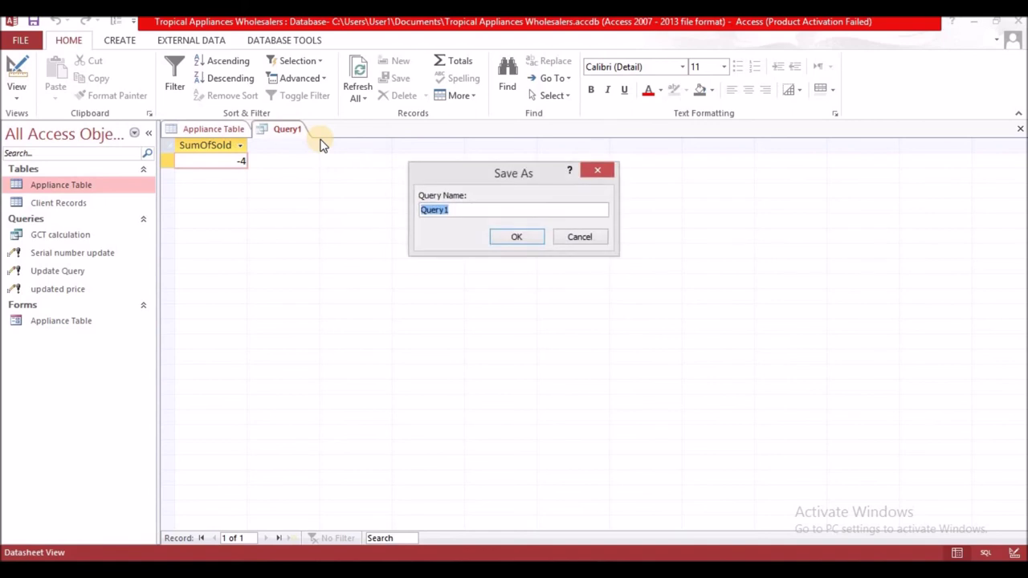
pyautogui.write('Sold total')
pyautogui.click(516, 238)
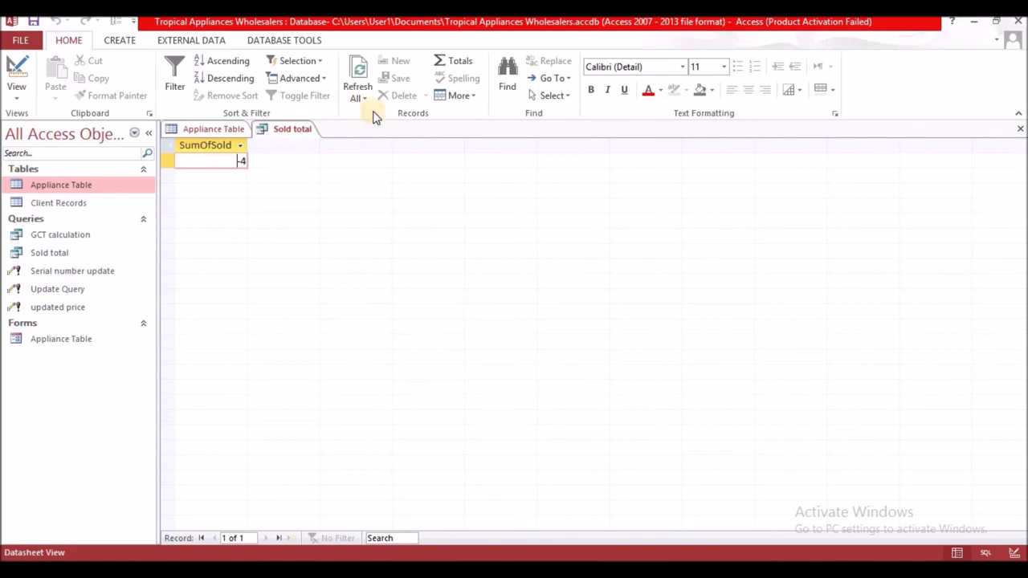
pyautogui.click(1020, 129)
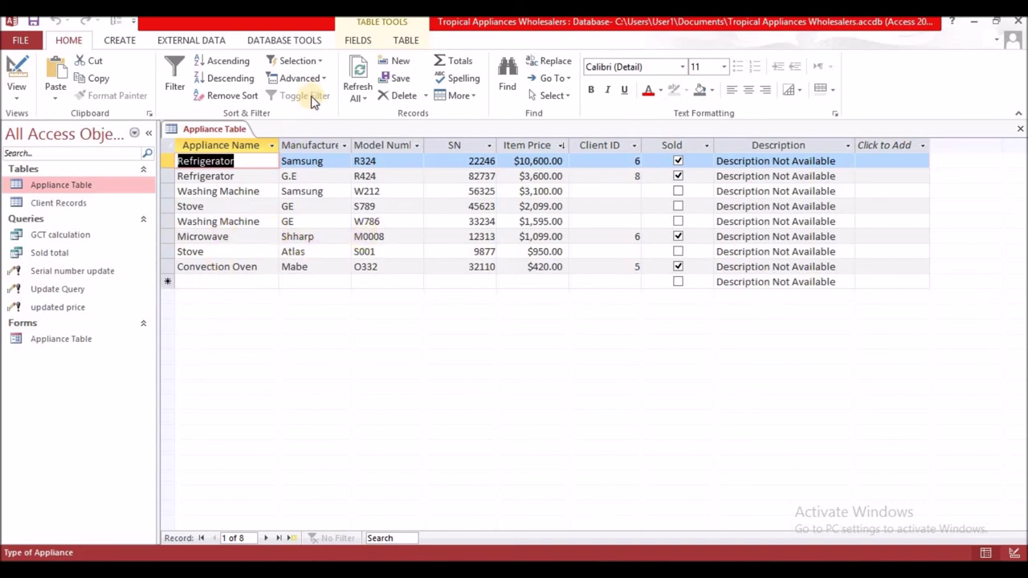
# Create another query in design view with the Appliance Table as its source
pyautogui.click(121, 41)
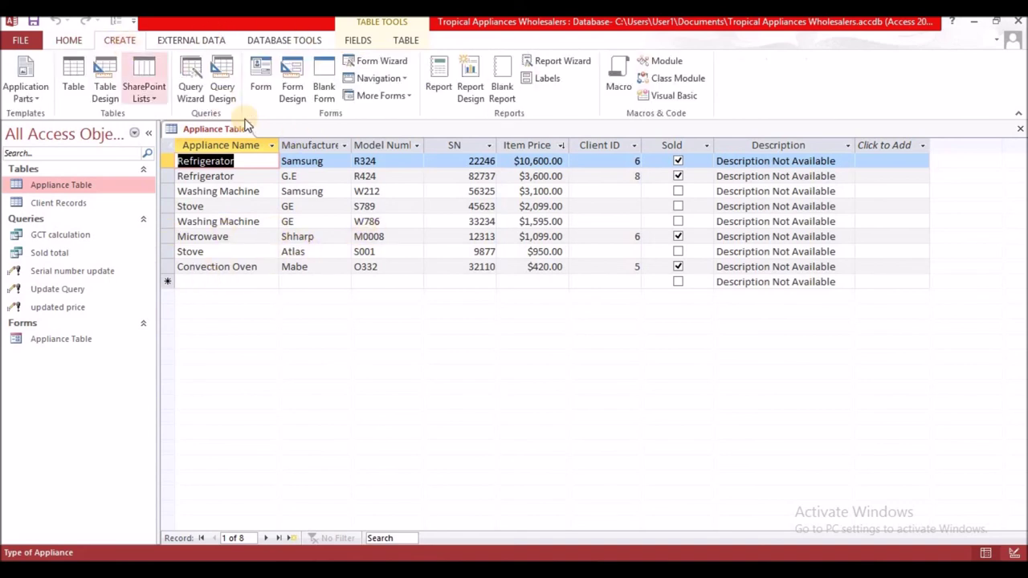
pyautogui.scroll(1, 241, 101)
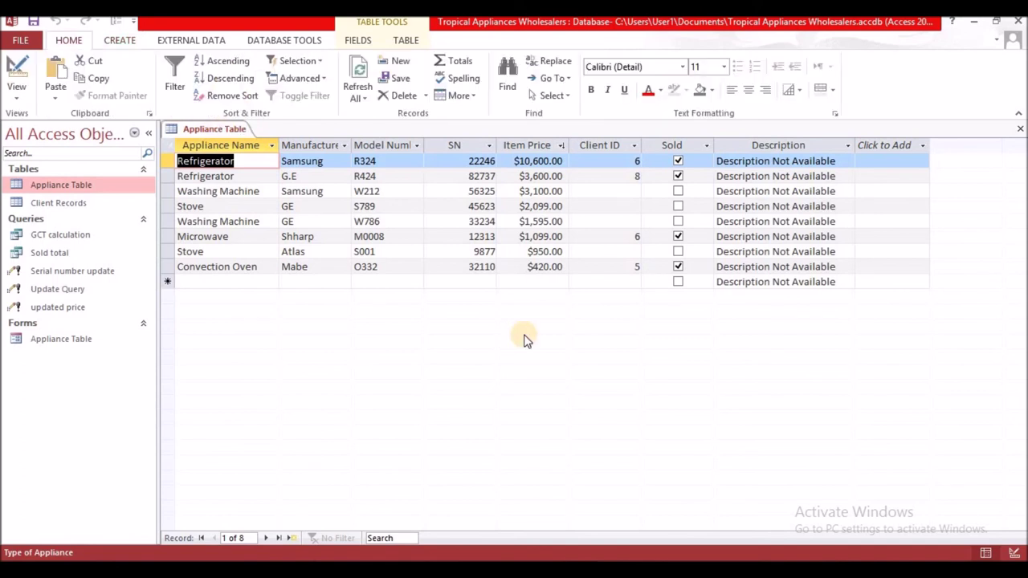
pyautogui.click(118, 41)
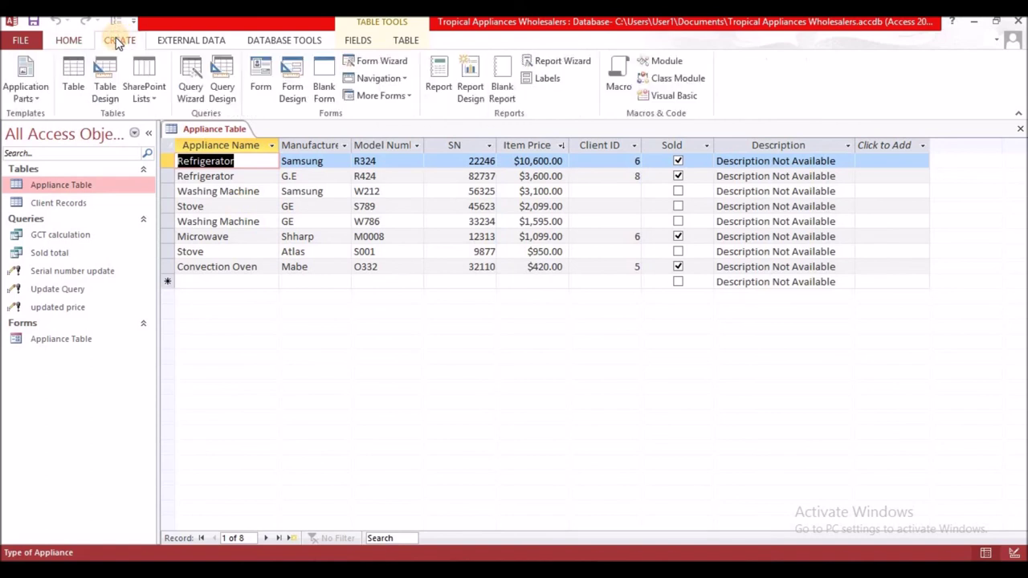
pyautogui.click(223, 92)
pyautogui.click(424, 376)
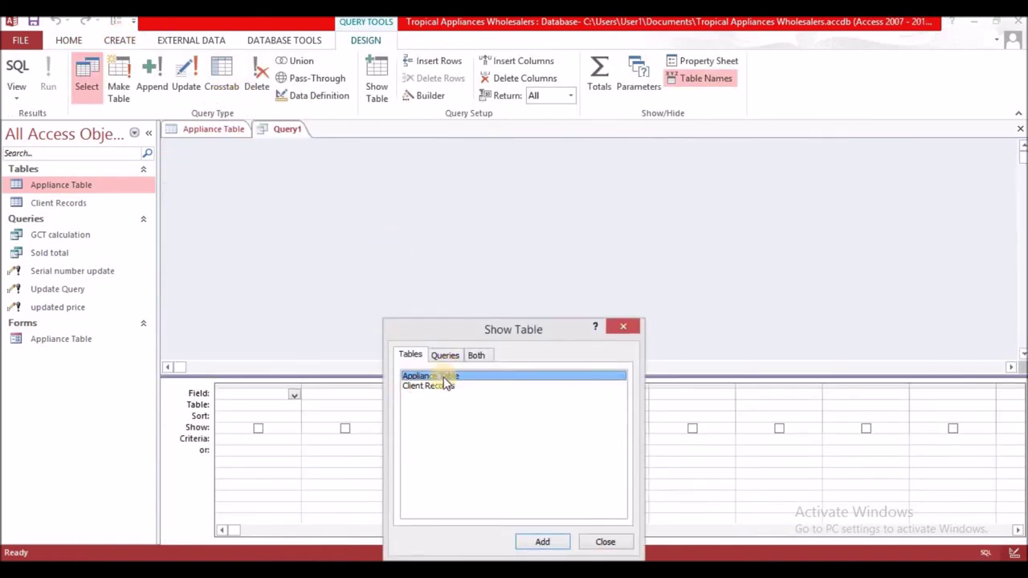
pyautogui.click(560, 549)
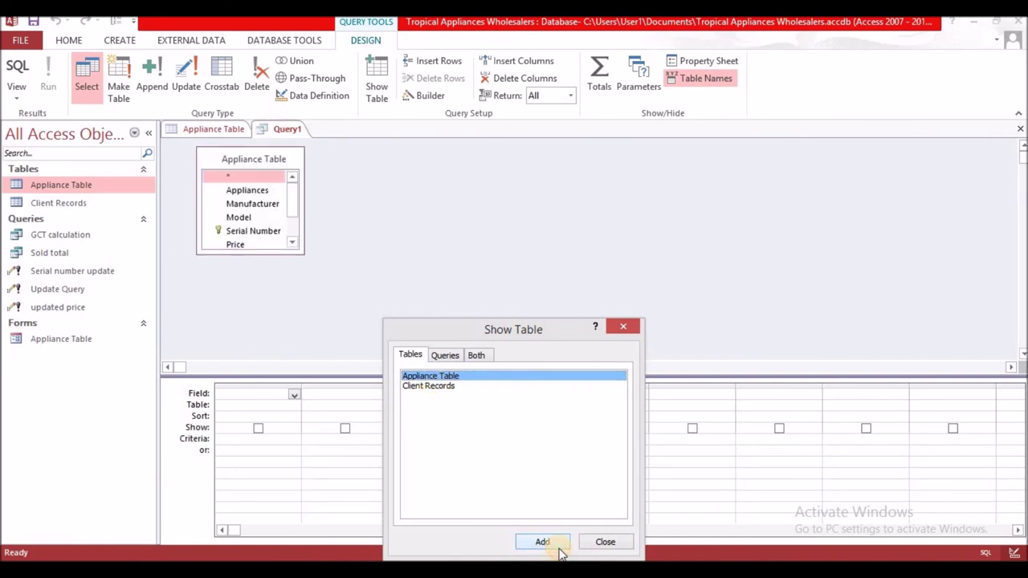
pyautogui.click(631, 327)
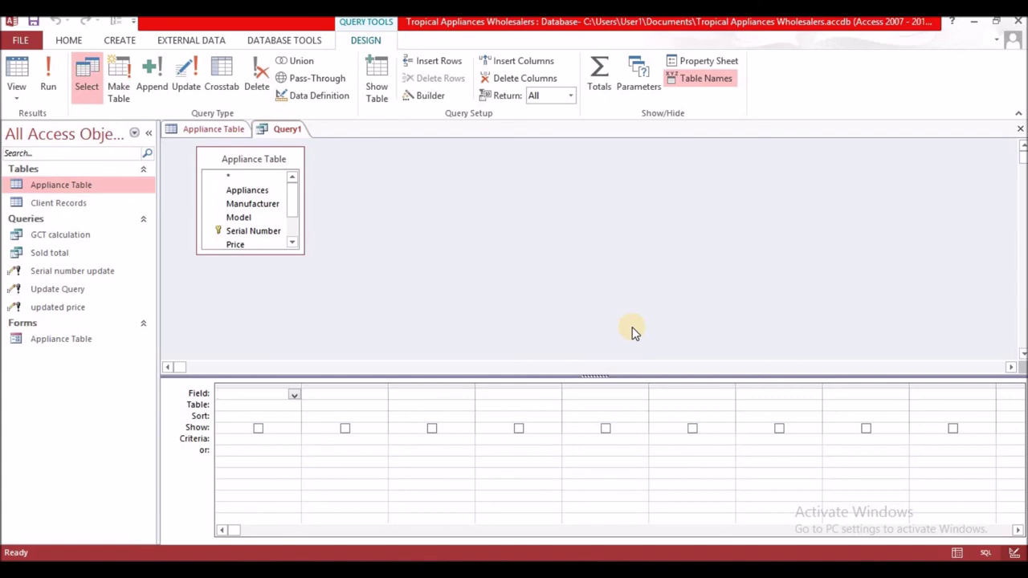
# Add the Appliances, Sold and Manufacturer fields to the query's design grid, in that order
pyautogui.doubleClick(249, 193)
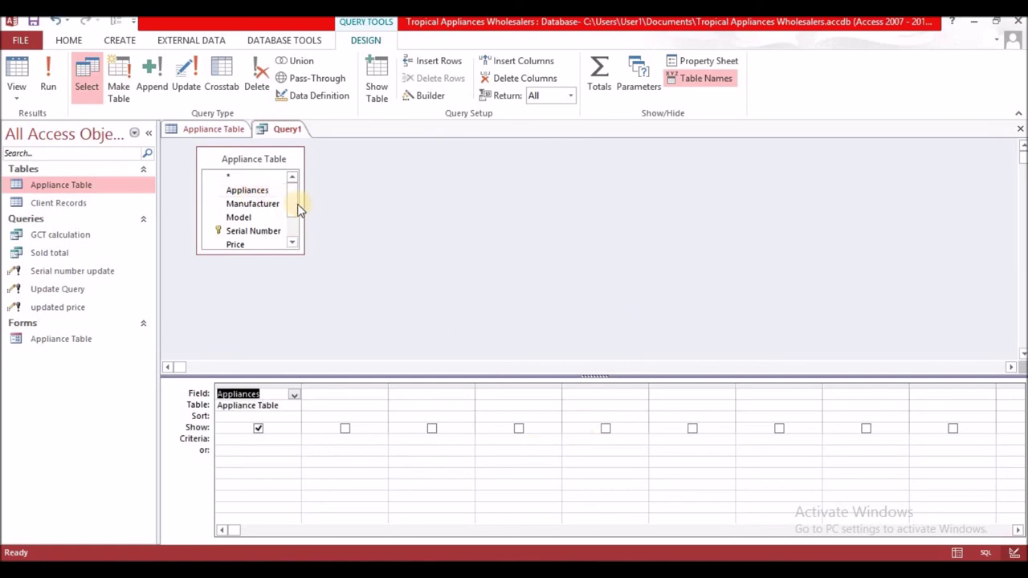
pyautogui.moveTo(293, 222); pyautogui.dragTo(292, 232)
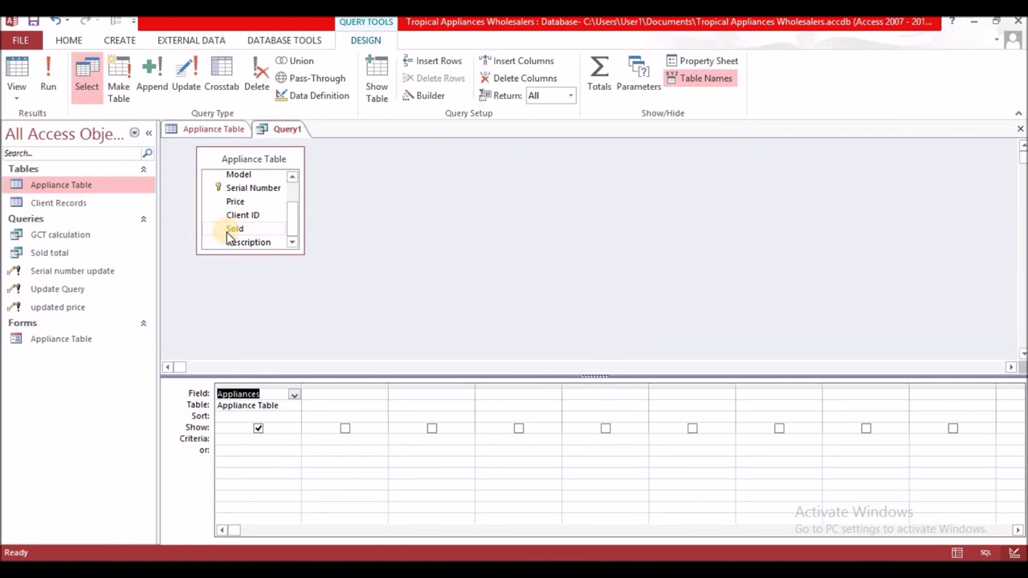
pyautogui.click(345, 392)
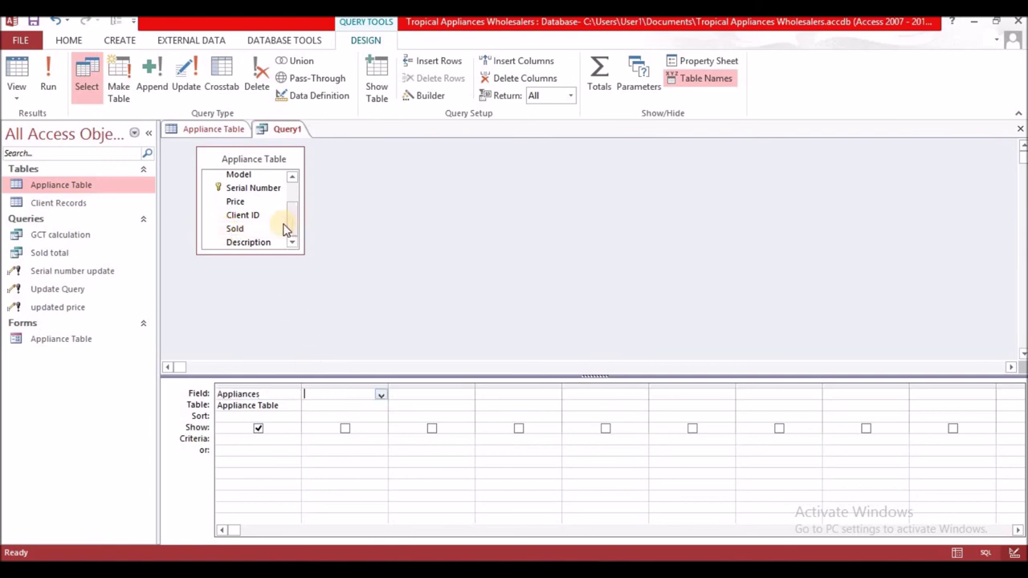
pyautogui.doubleClick(234, 228)
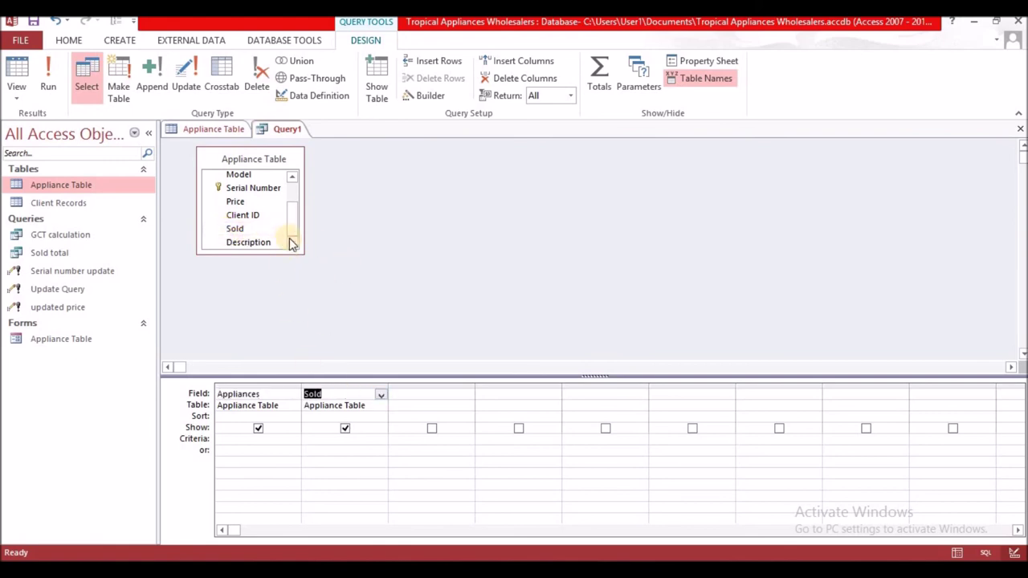
pyautogui.moveTo(293, 222); pyautogui.dragTo(291, 191)
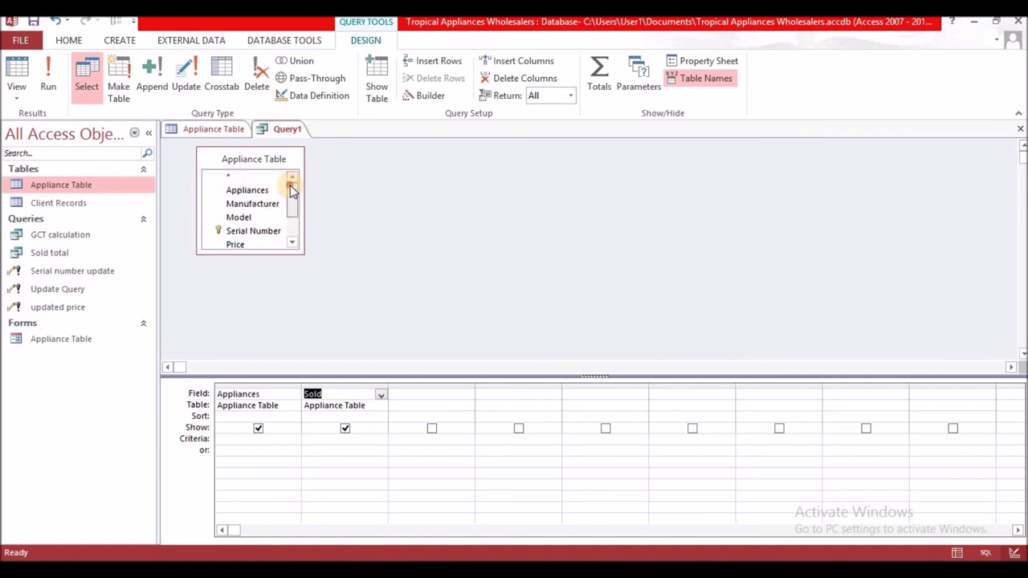
pyautogui.click(255, 206)
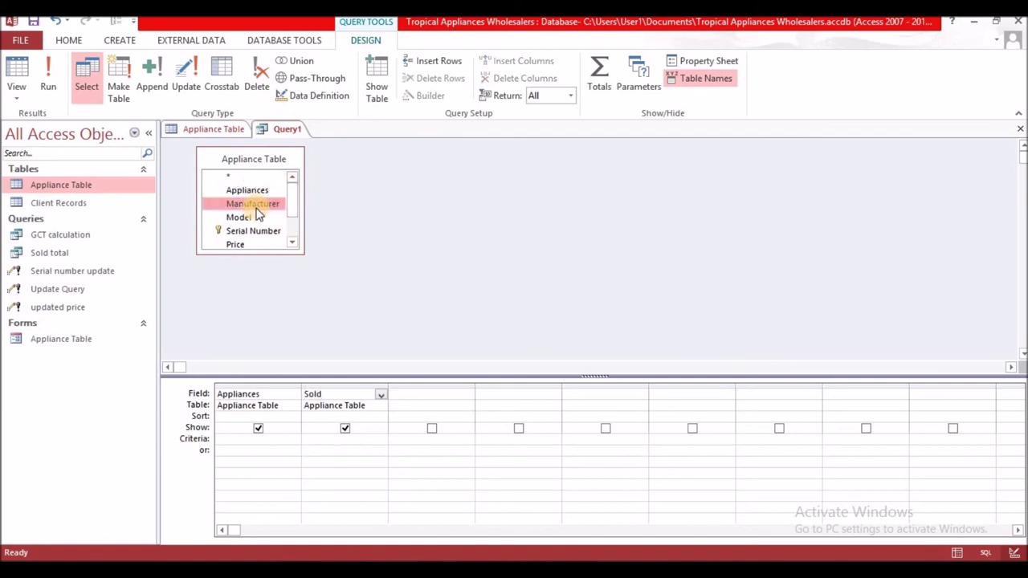
pyautogui.doubleClick(258, 211)
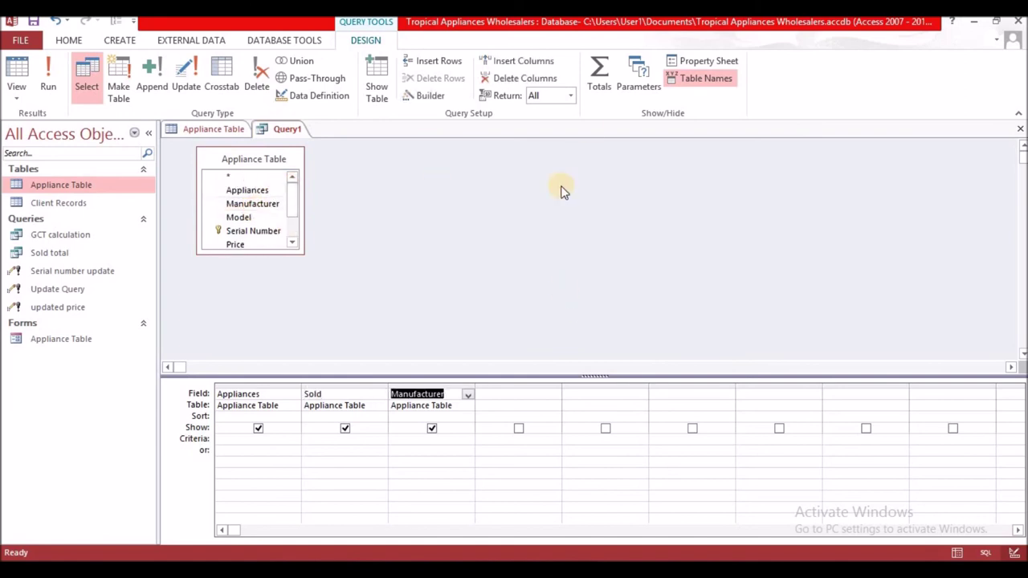
# Turn on the Totals row and set the Sold field's criterion to No
pyautogui.click(599, 76)
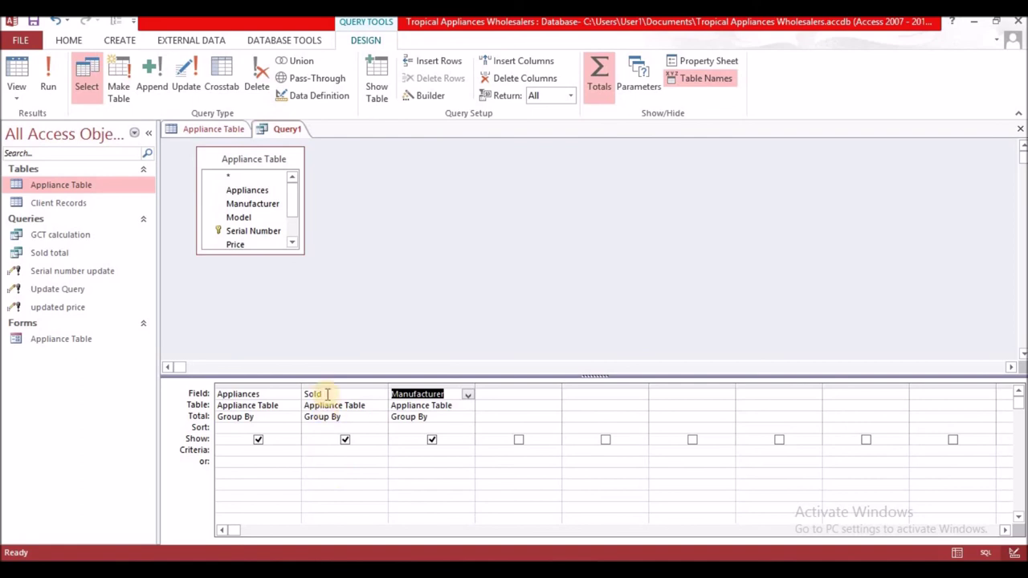
pyautogui.click(328, 449)
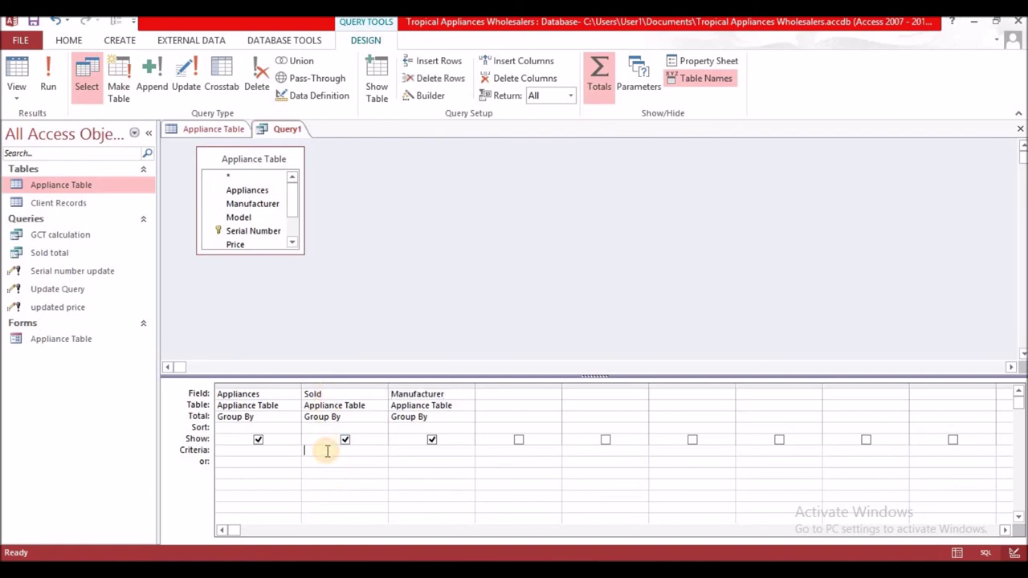
pyautogui.write('no')
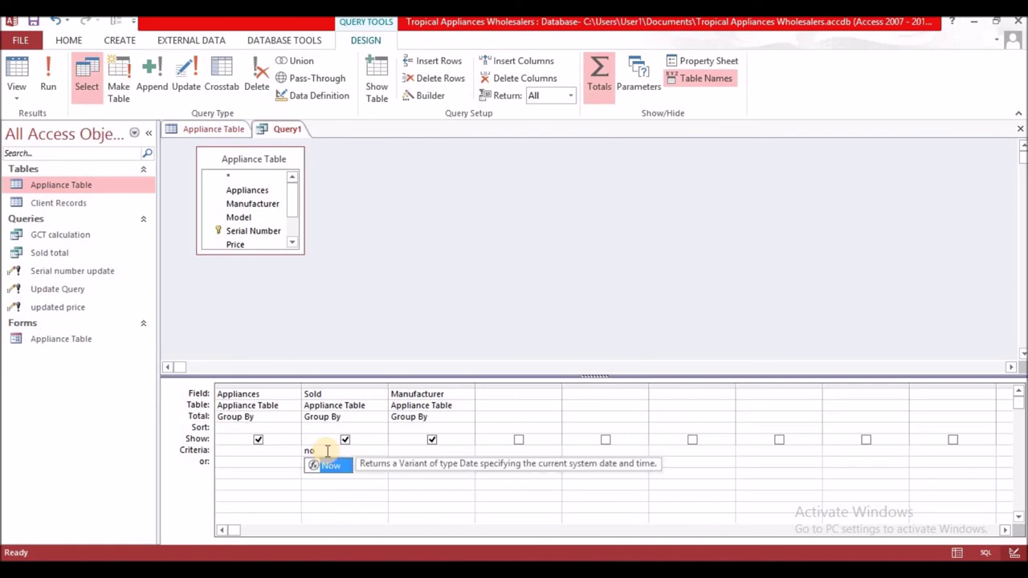
pyautogui.press('BackSpace')
pyautogui.press('BackSpace')
pyautogui.write('no')
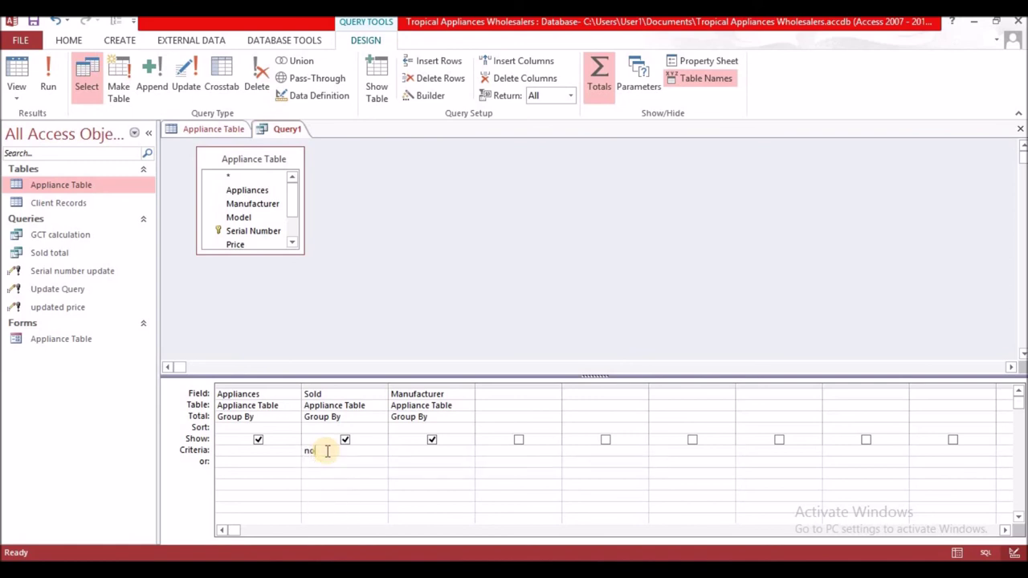
pyautogui.click(432, 491)
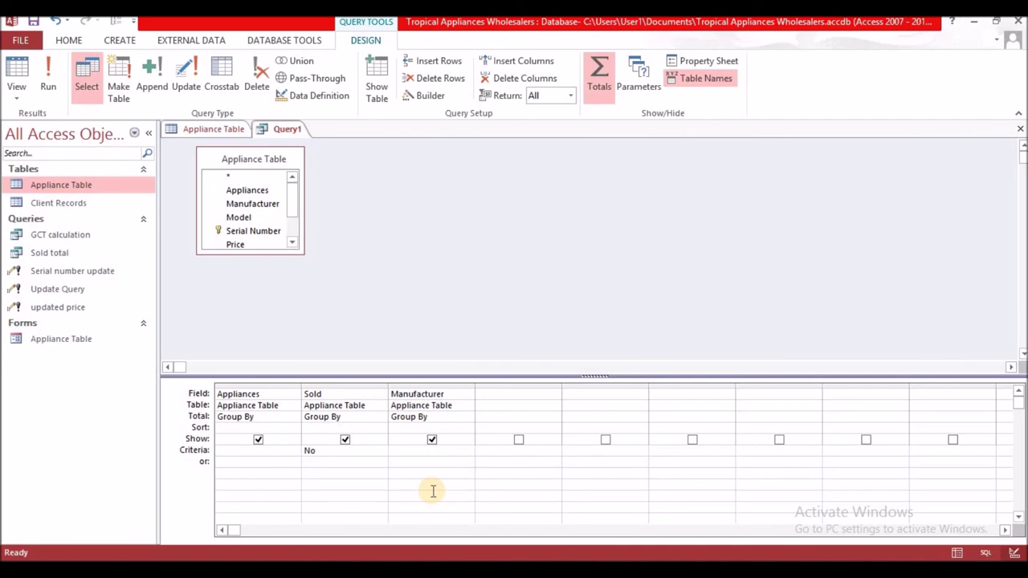
# Set the Manufacturer field's total to Count and run the query
pyautogui.click(447, 418)
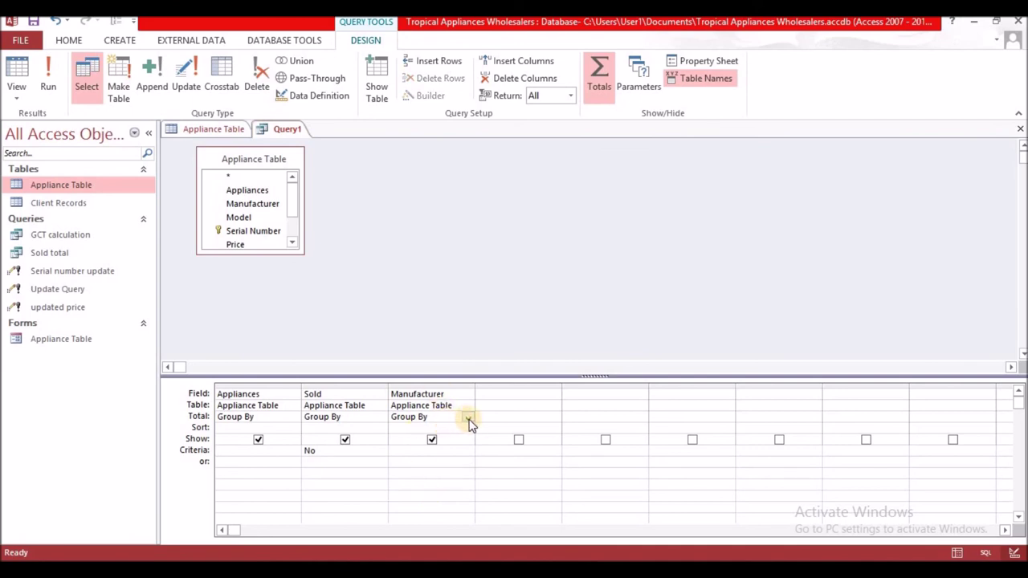
pyautogui.click(468, 419)
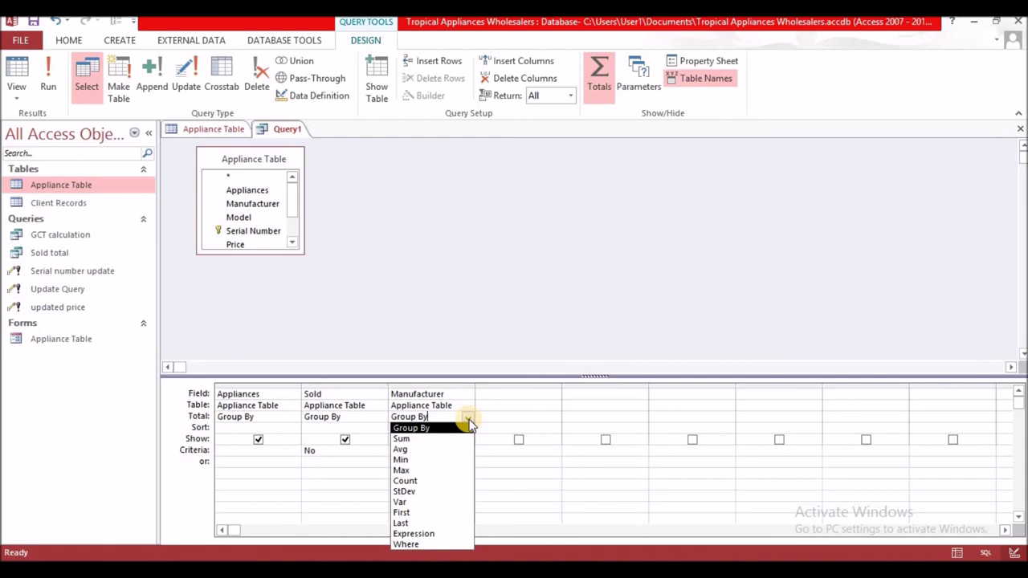
pyautogui.click(426, 481)
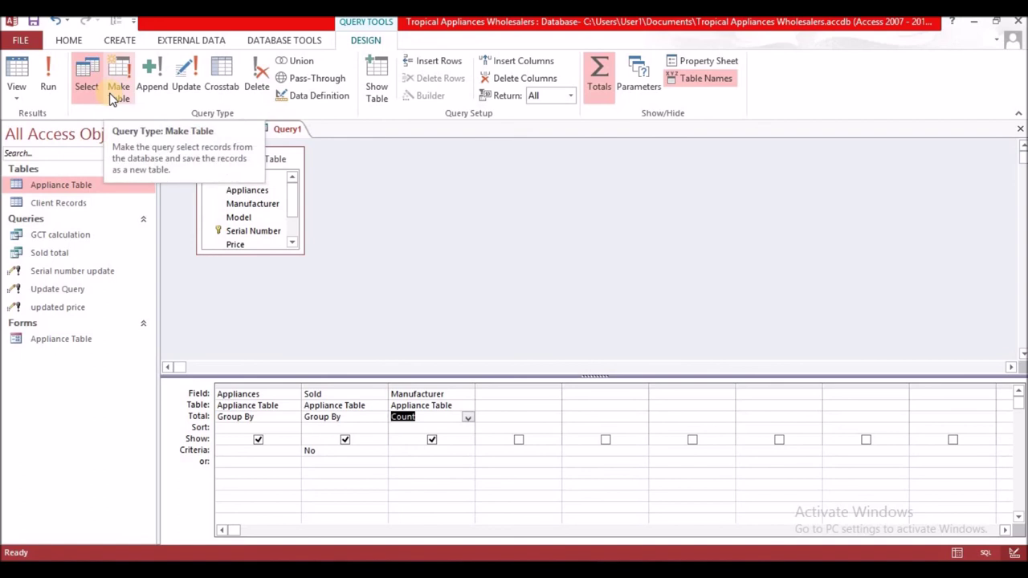
pyautogui.click(53, 73)
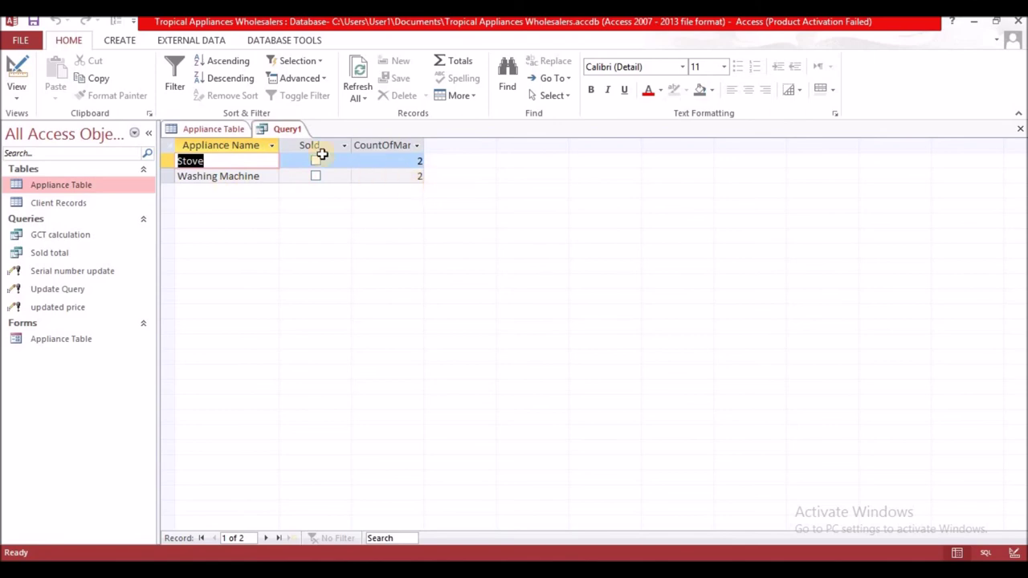
# Check the query's counts against the unsold washing machine and stove records in the Appliance Table
pyautogui.click(224, 131)
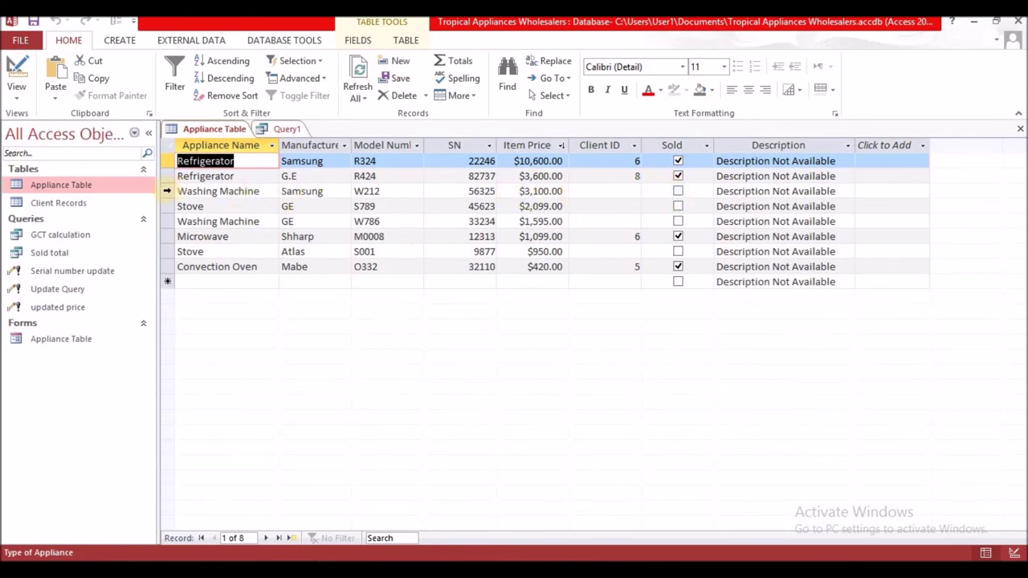
pyautogui.click(167, 191)
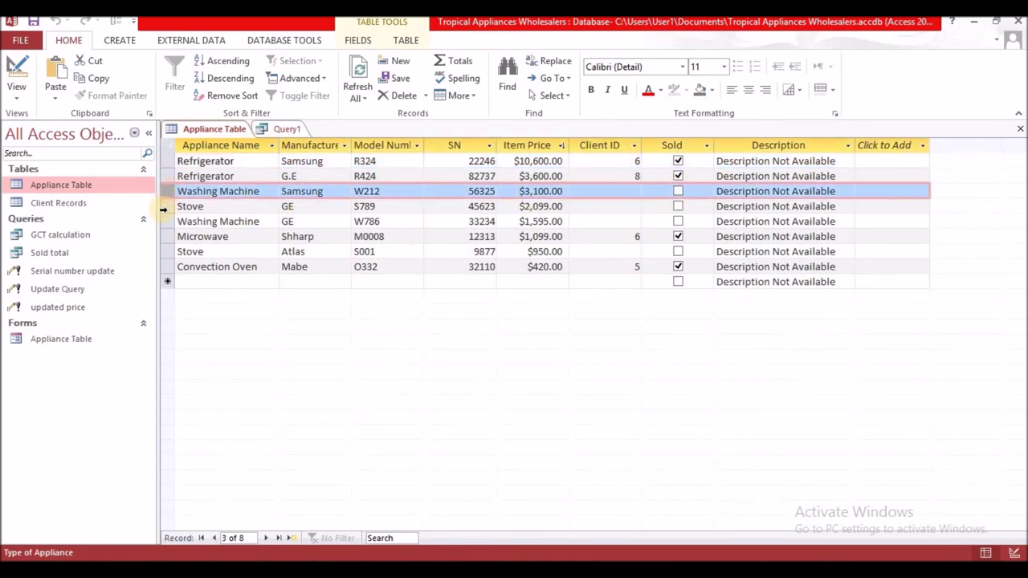
pyautogui.click(163, 207)
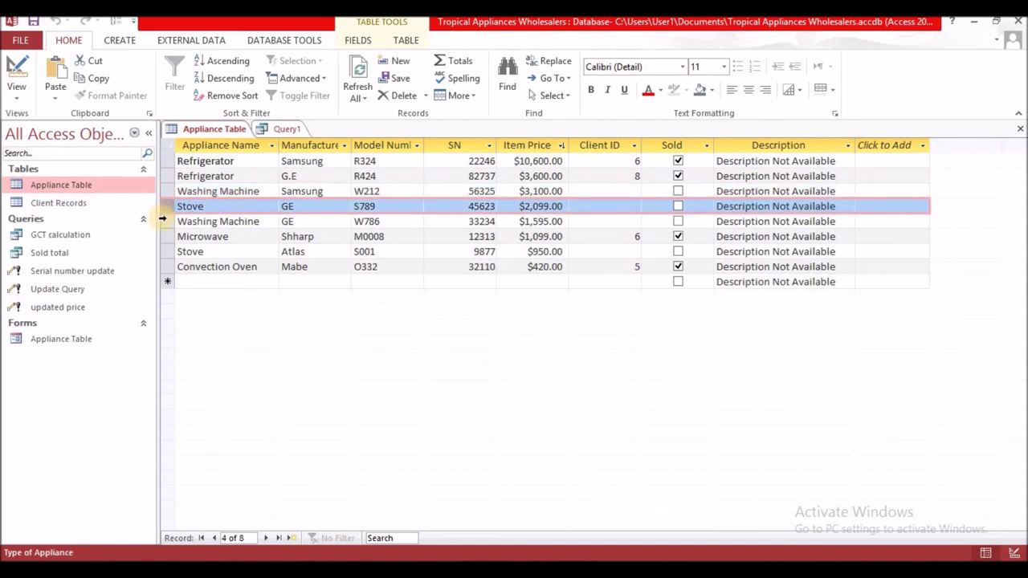
pyautogui.click(166, 221)
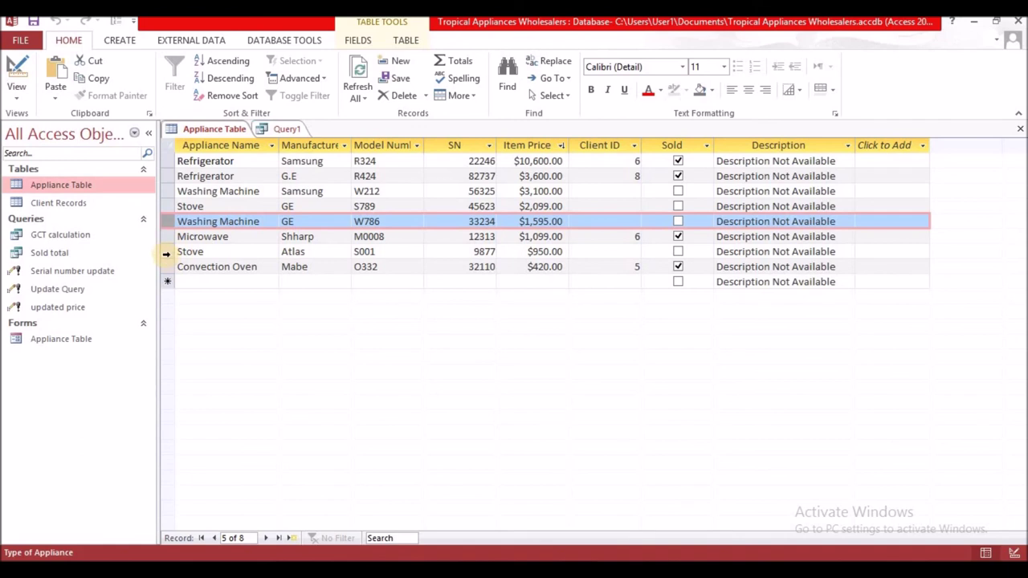
pyautogui.click(166, 252)
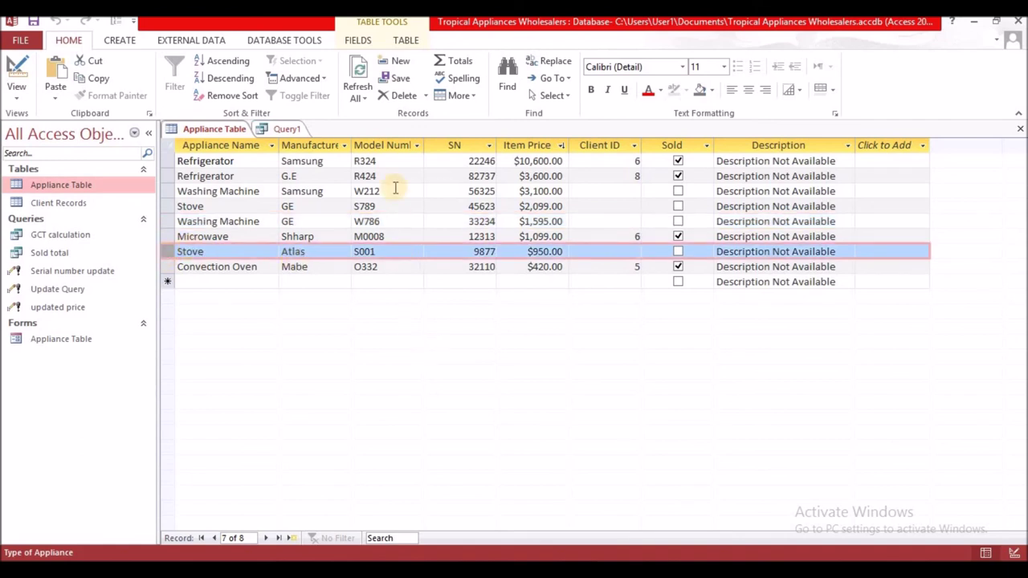
# Save the unsold appliance count query as Inventory
pyautogui.click(283, 130)
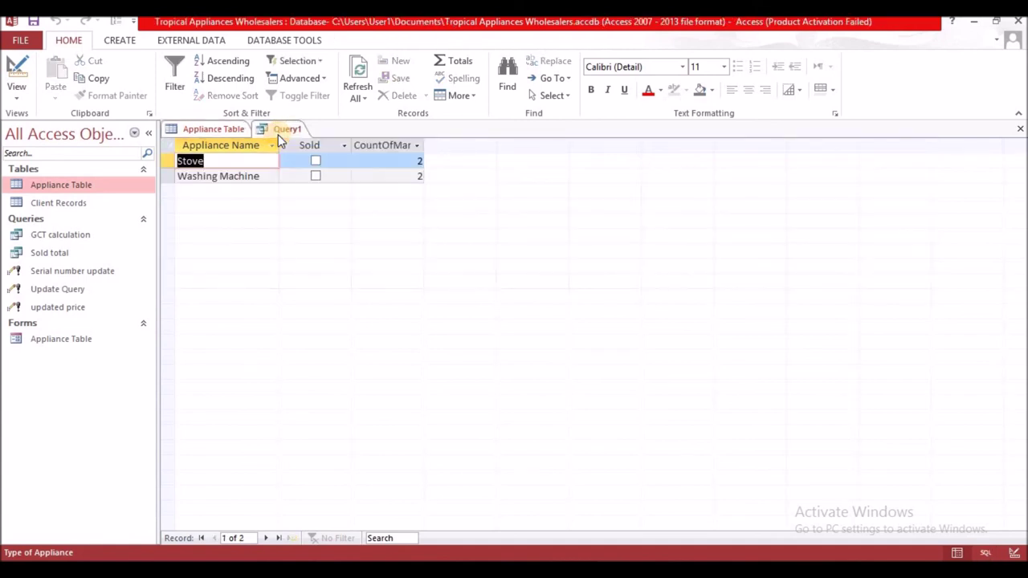
pyautogui.rightClick(282, 131)
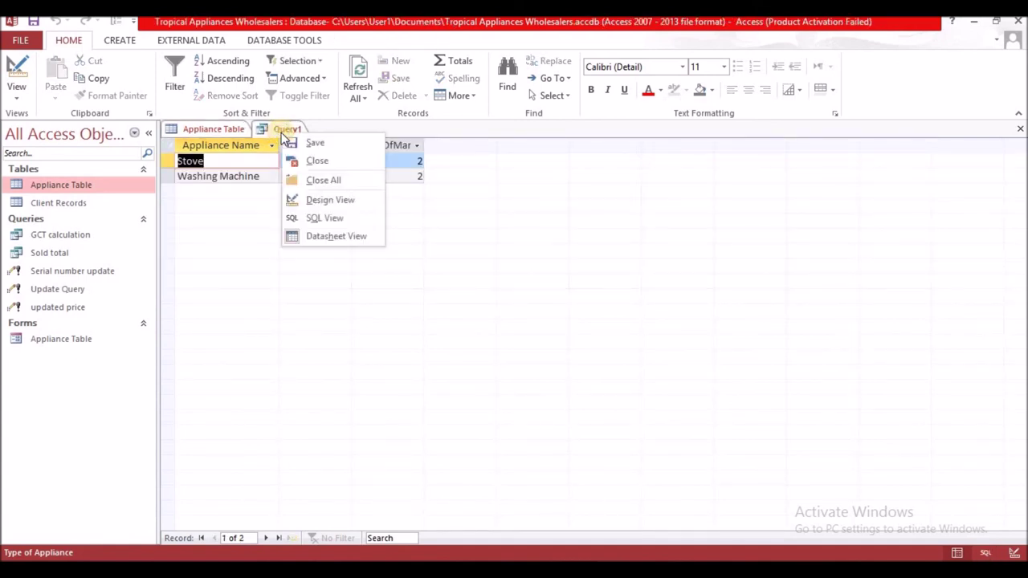
pyautogui.click(313, 146)
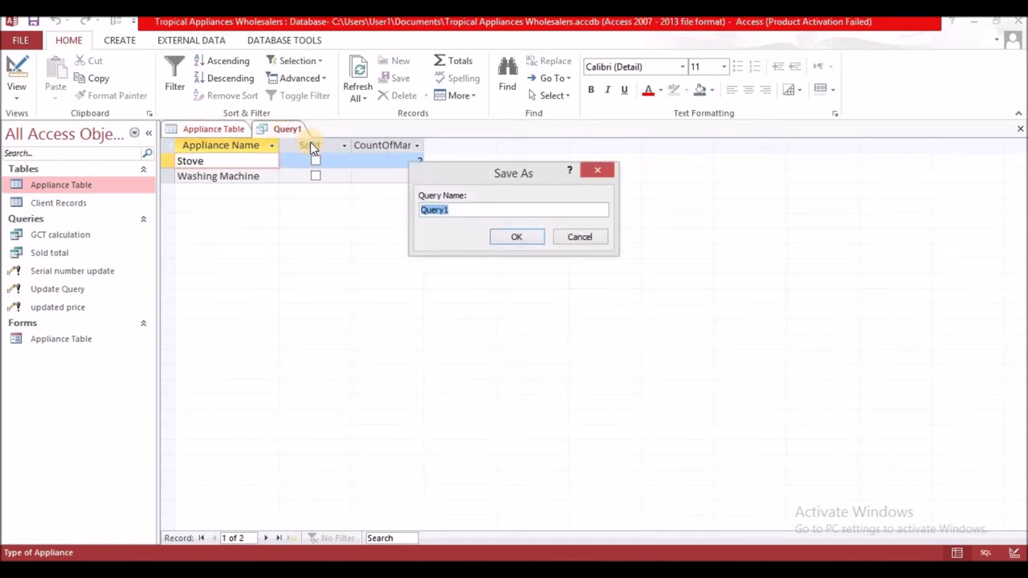
pyautogui.write('Inventro')
pyautogui.press('BackSpace')
pyautogui.press('BackSpace')
pyautogui.write('ory')
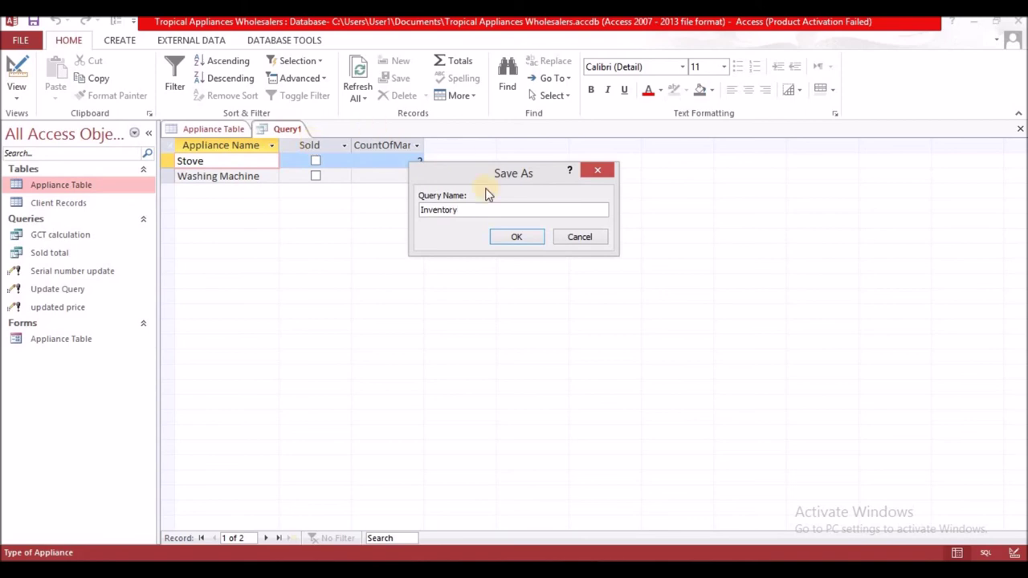
pyautogui.click(515, 239)
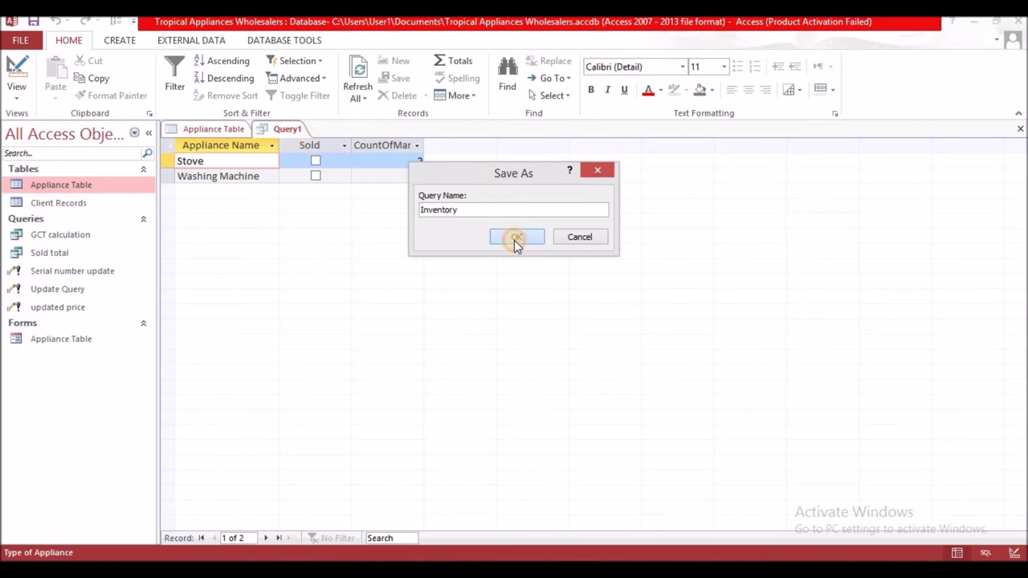